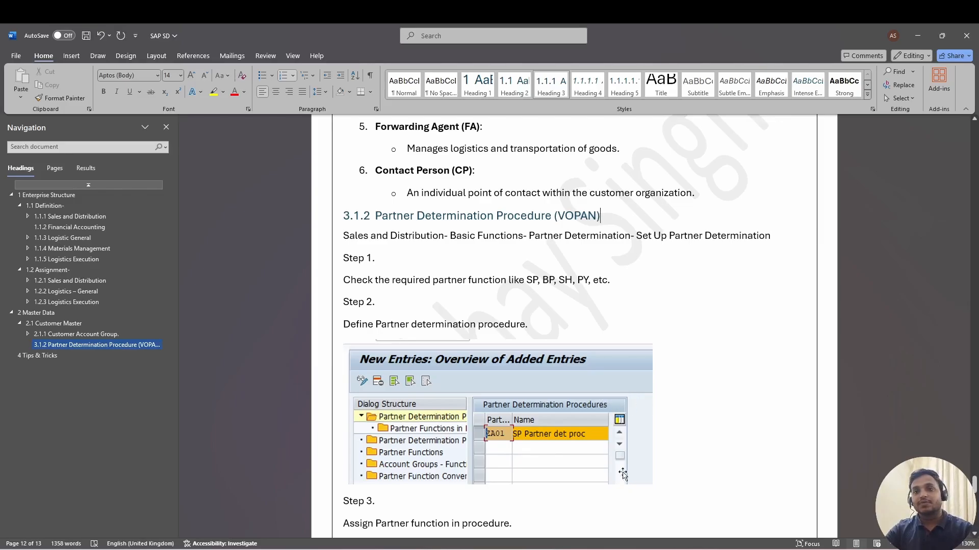
Switch to the SAP Easy Access window, run transaction SPRO and open the SAP Reference IMG
{"action": "mouse_move", "coordinate": [648, 546]}
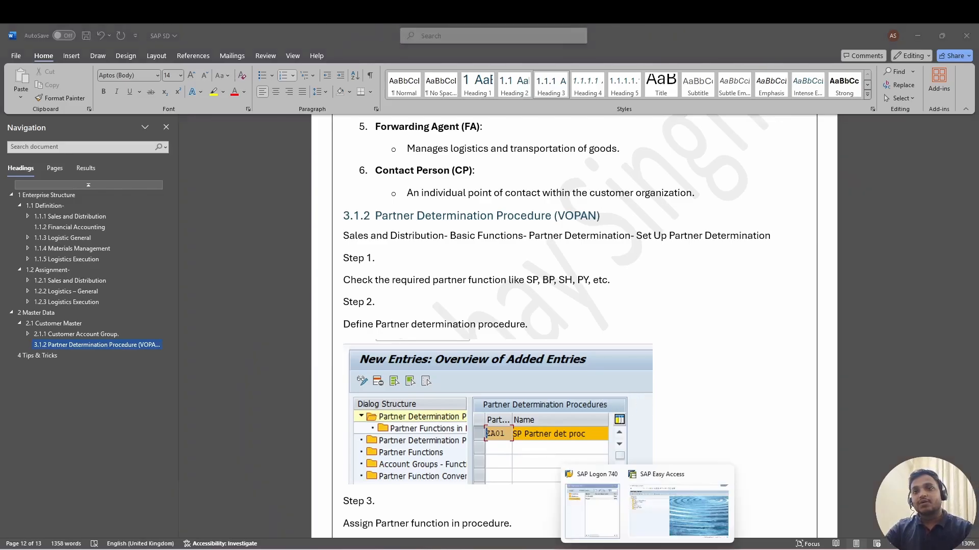
{"action": "left_click", "coordinate": [679, 512]}
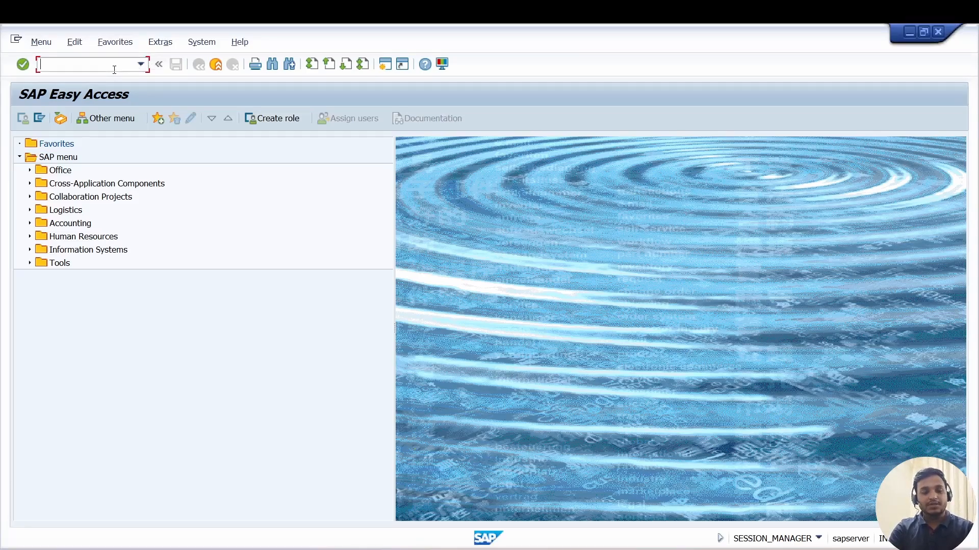
{"action": "type", "text": "spro"}
{"action": "key", "text": "Return"}
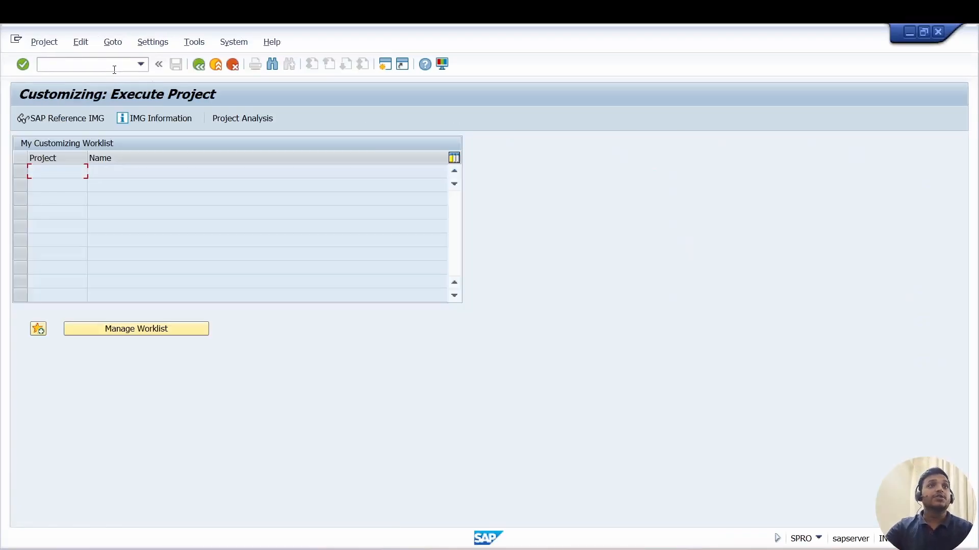
{"action": "left_click", "coordinate": [43, 120]}
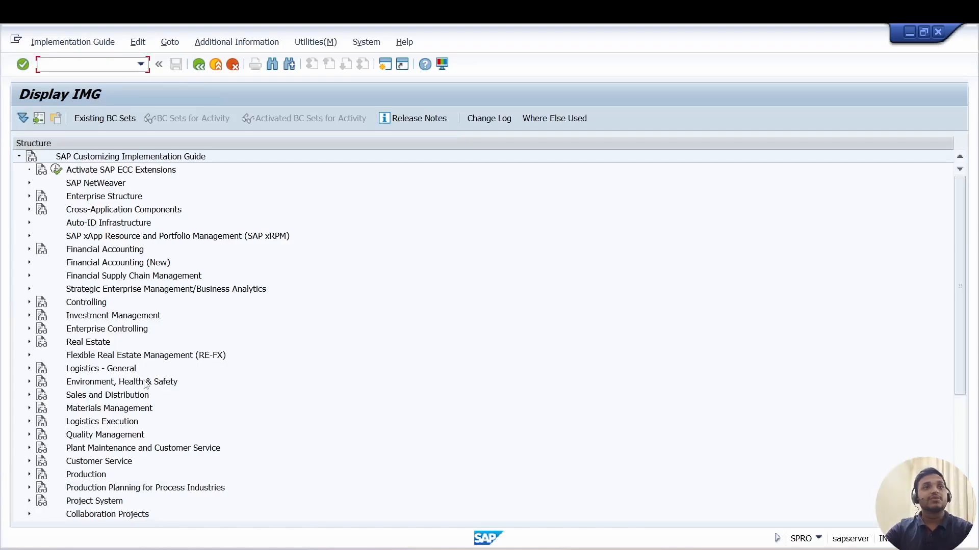
Open Set Up Partner Determination for Customer Master under Sales and Distribution, Basic Functions, Partner Determination
{"action": "scroll", "coordinate": [145, 384], "scroll_direction": "down", "scroll_amount": 2}
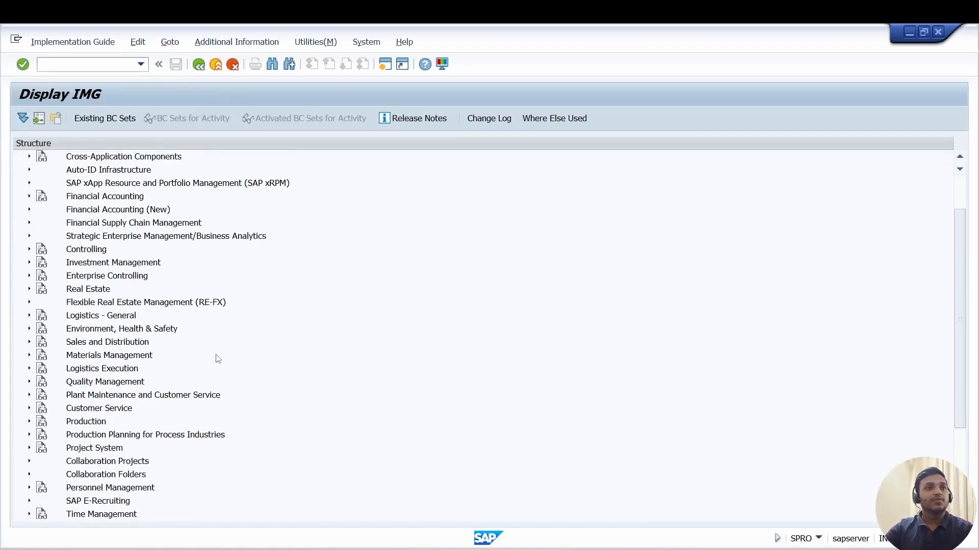
{"action": "left_click", "coordinate": [29, 342]}
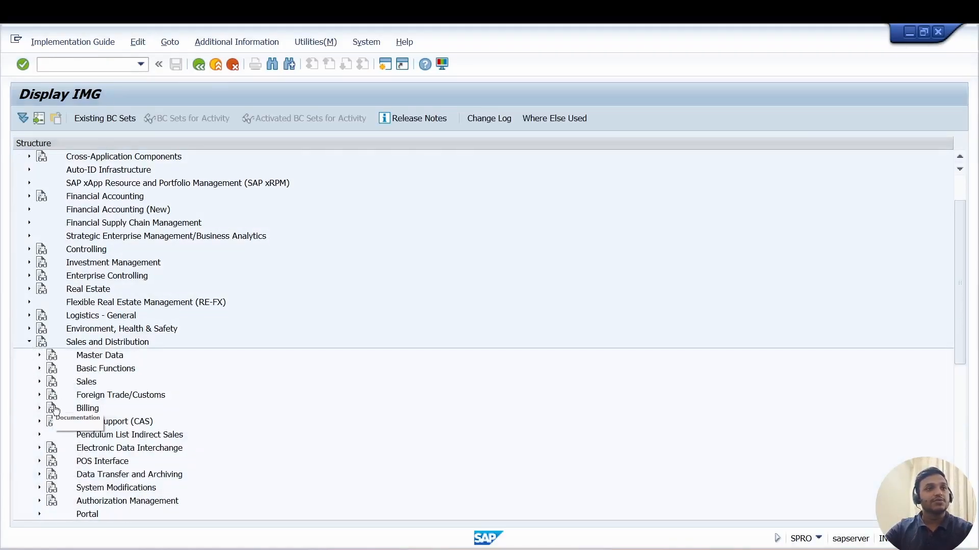
{"action": "left_click", "coordinate": [39, 368]}
{"action": "scroll", "coordinate": [179, 375], "scroll_direction": "down", "scroll_amount": 1}
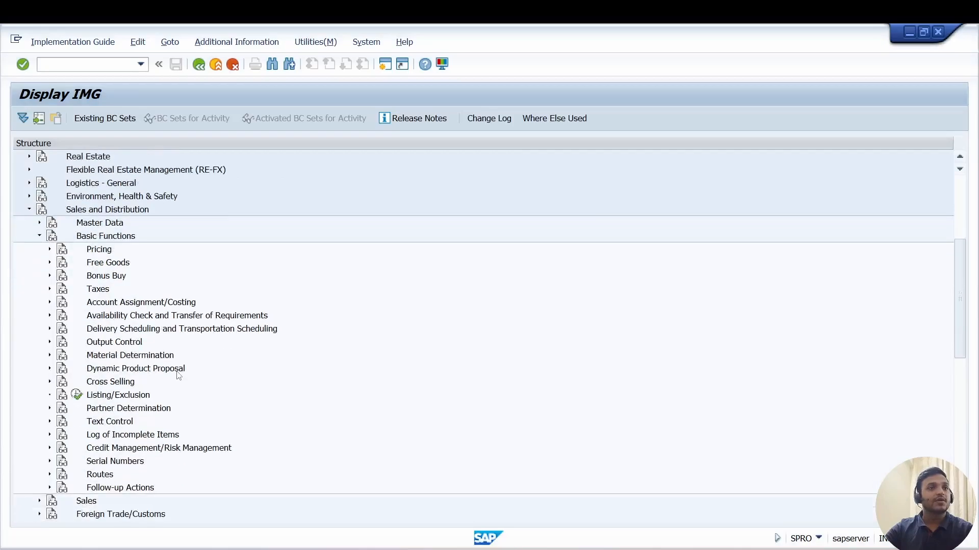
{"action": "scroll", "coordinate": [178, 376], "scroll_direction": "down", "scroll_amount": 1}
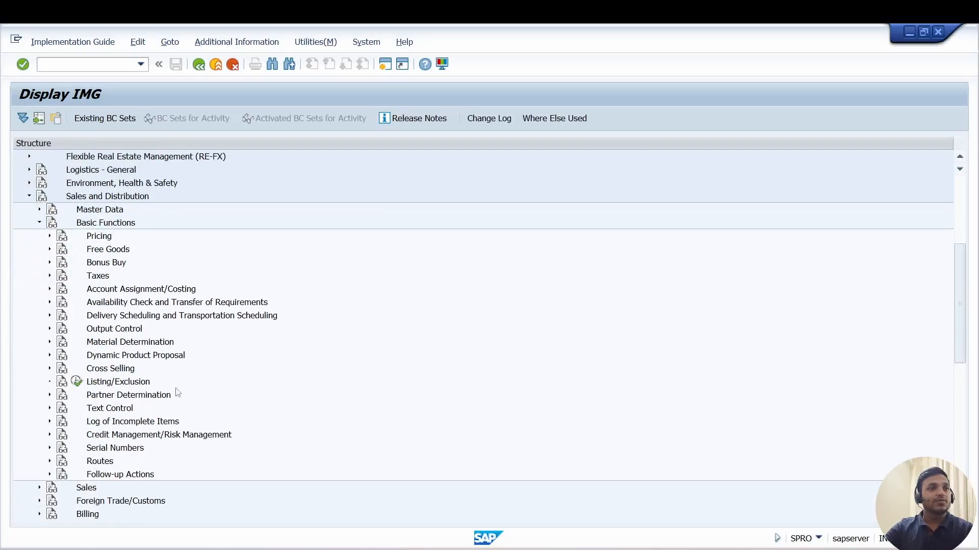
{"action": "scroll", "coordinate": [131, 398], "scroll_direction": "down", "scroll_amount": 1}
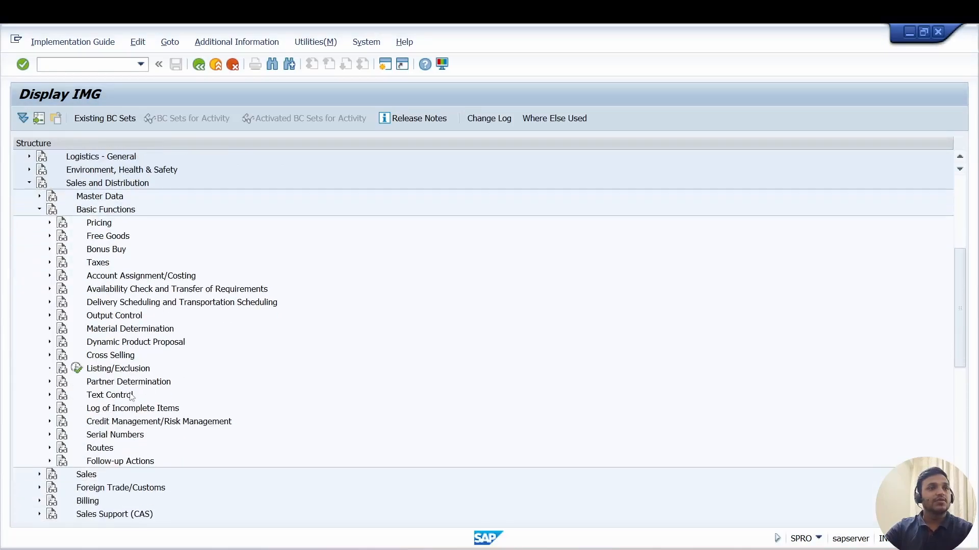
{"action": "left_click", "coordinate": [50, 382]}
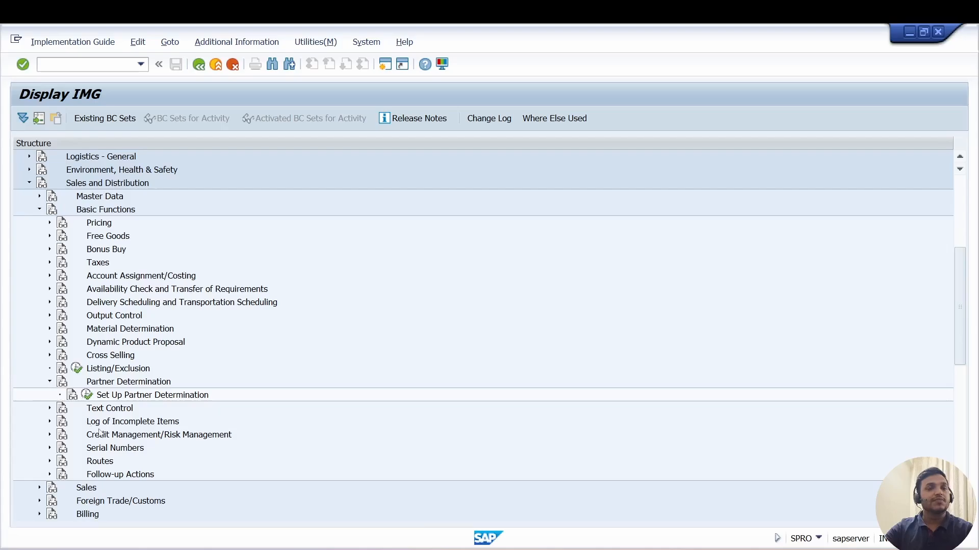
{"action": "left_click", "coordinate": [91, 398]}
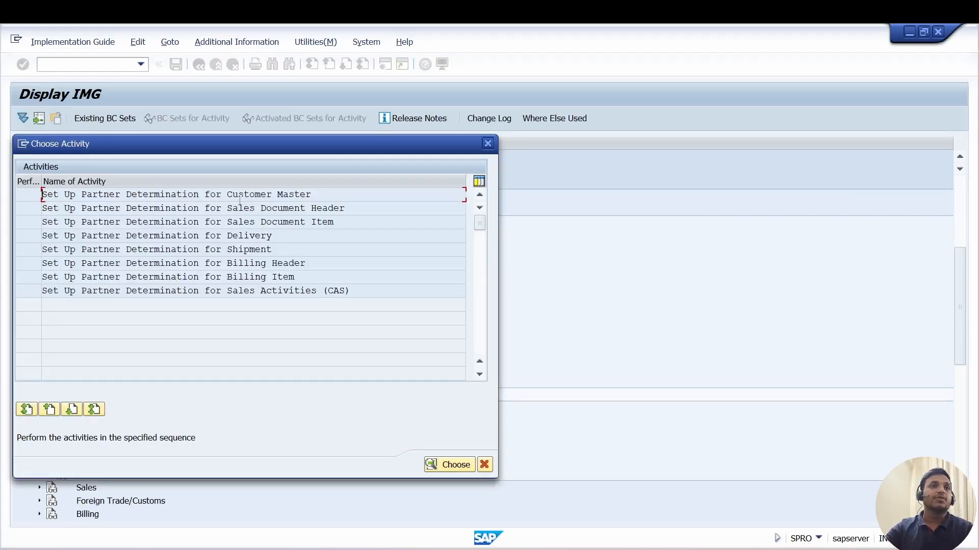
{"action": "double_click", "coordinate": [300, 195]}
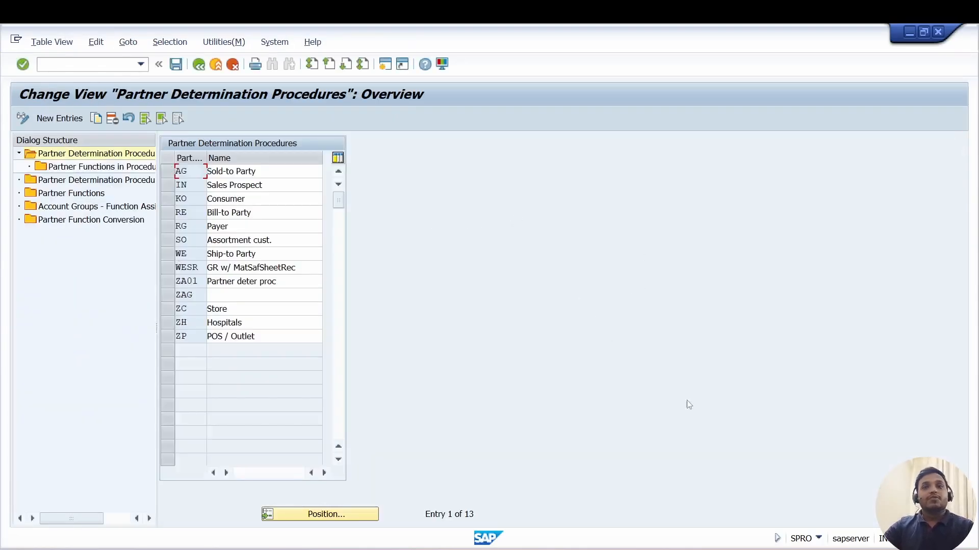
Switch to the Word notes and review the configuration steps in the Partner Determination Procedure (VOPAN) section
{"action": "mouse_move", "coordinate": [668, 547]}
{"action": "left_click", "coordinate": [691, 514]}
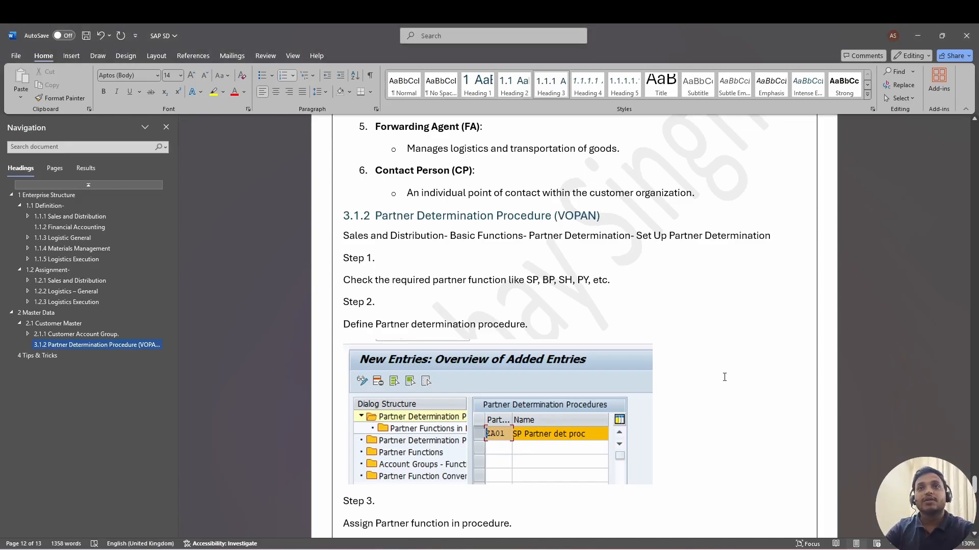
{"action": "scroll", "coordinate": [724, 377], "scroll_direction": "down", "scroll_amount": 1}
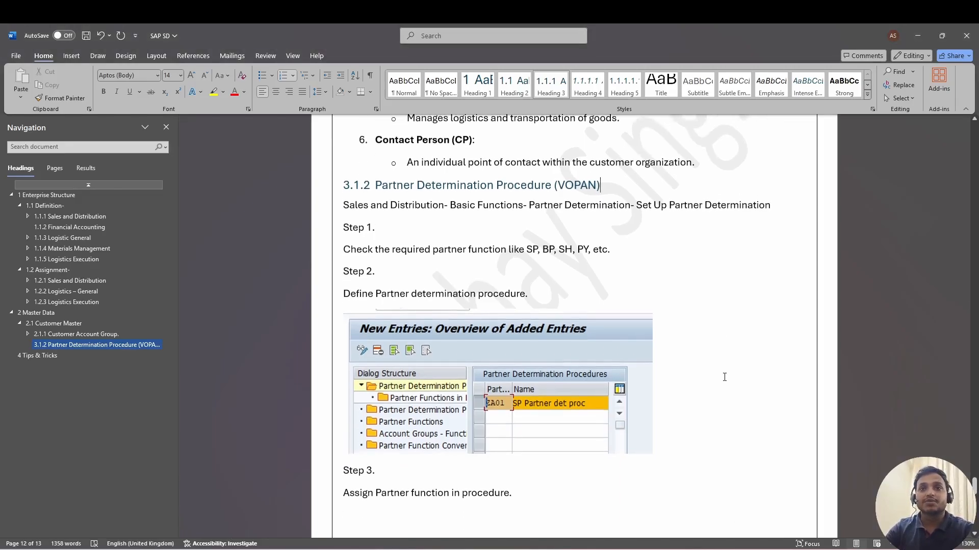
{"action": "mouse_move", "coordinate": [648, 549]}
{"action": "mouse_move", "coordinate": [694, 505]}
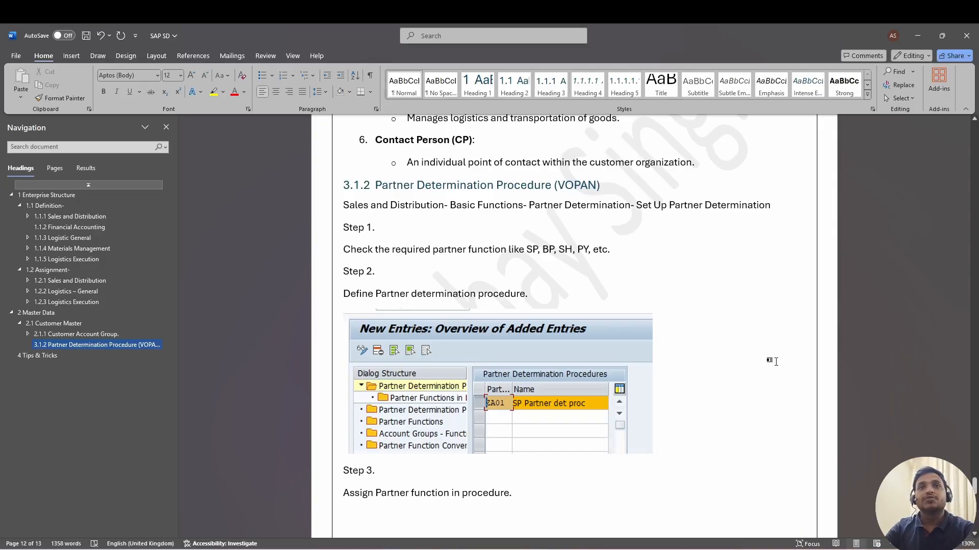
{"action": "scroll", "coordinate": [763, 379], "scroll_direction": "down", "scroll_amount": 1}
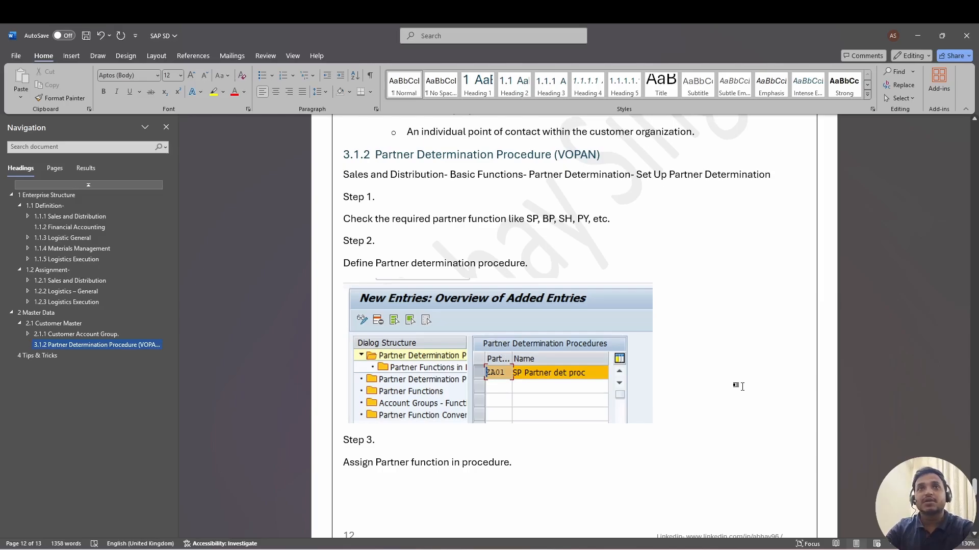
{"action": "scroll", "coordinate": [741, 387], "scroll_direction": "down", "scroll_amount": 1}
{"action": "scroll", "coordinate": [741, 387], "scroll_direction": "up", "scroll_amount": 2}
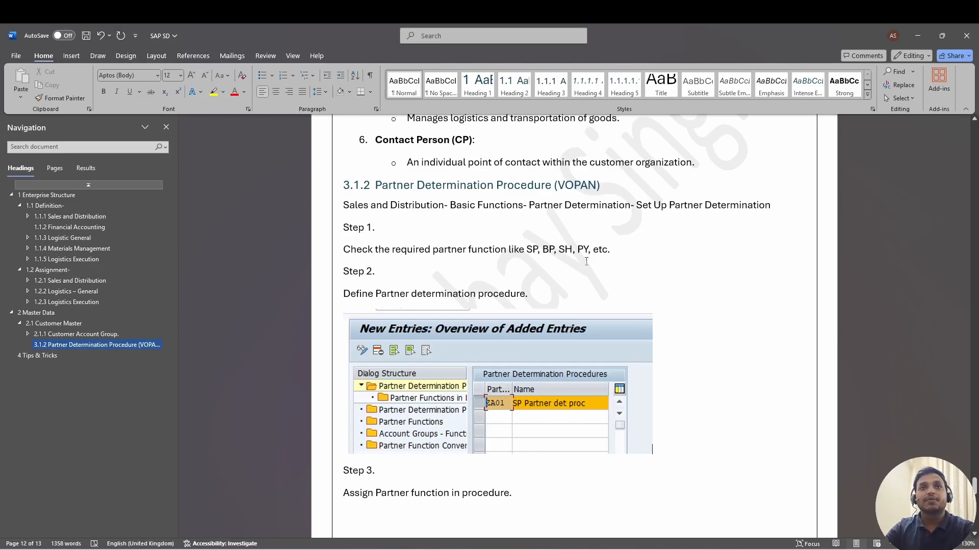
Switch back to SAP, display the Partner Functions overview and position the list at function SP
{"action": "key", "text": "alt+Tab"}
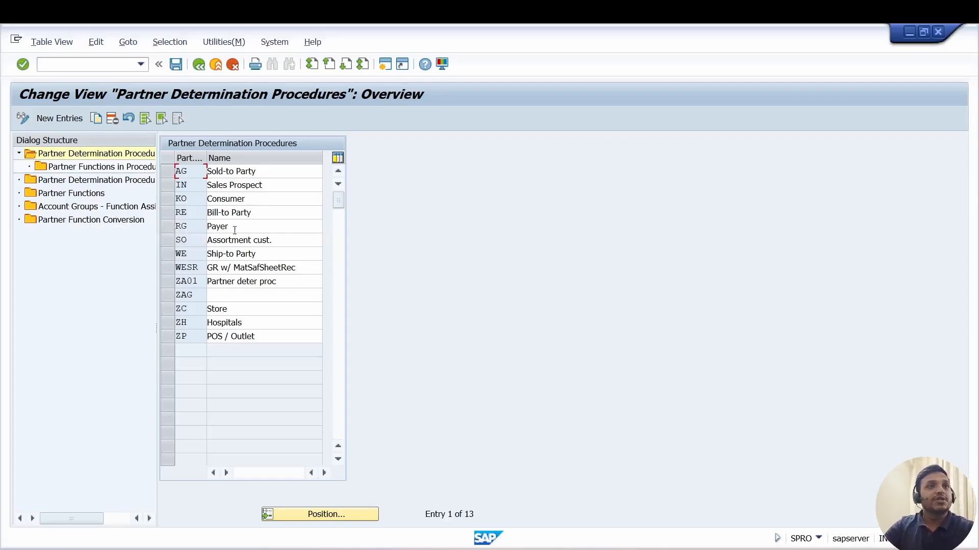
{"action": "left_click", "coordinate": [91, 196]}
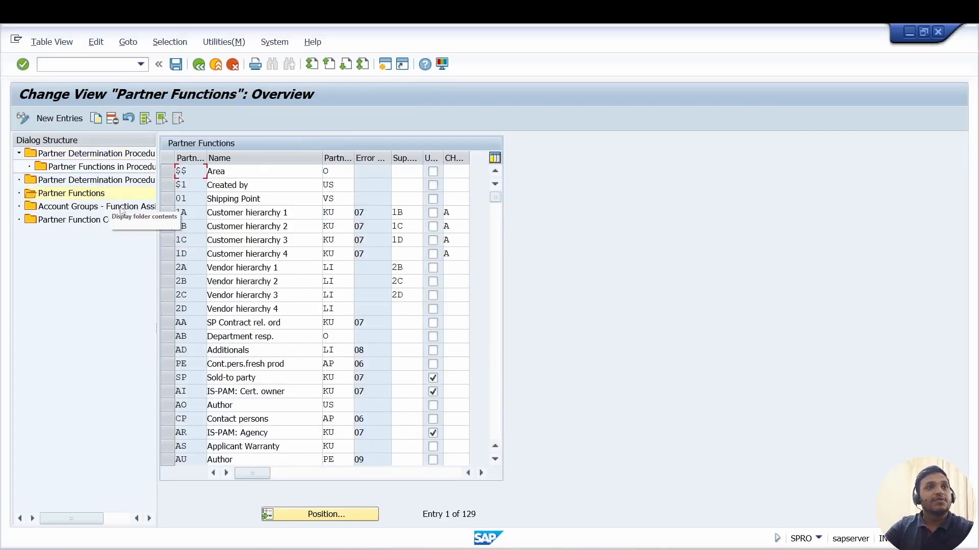
{"action": "left_click", "coordinate": [326, 514]}
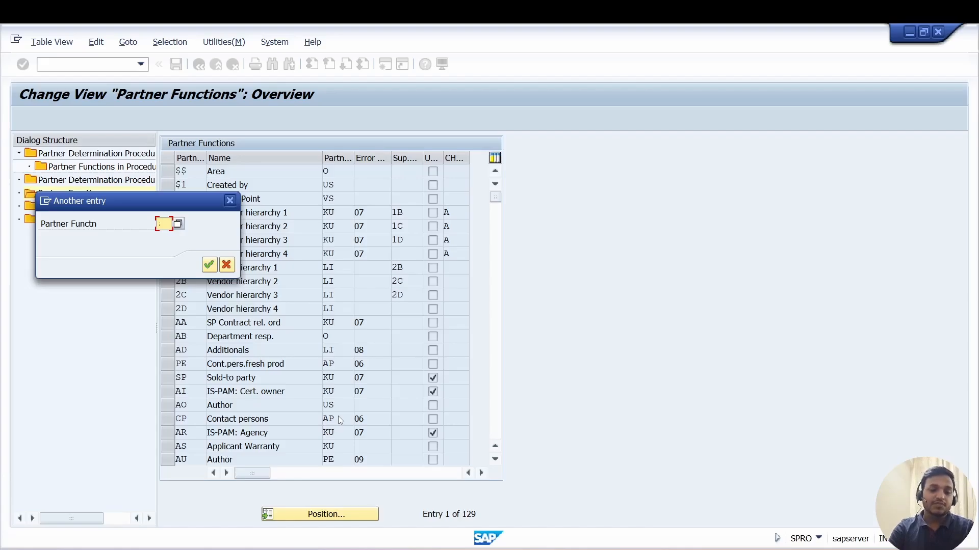
{"action": "type", "text": "sp"}
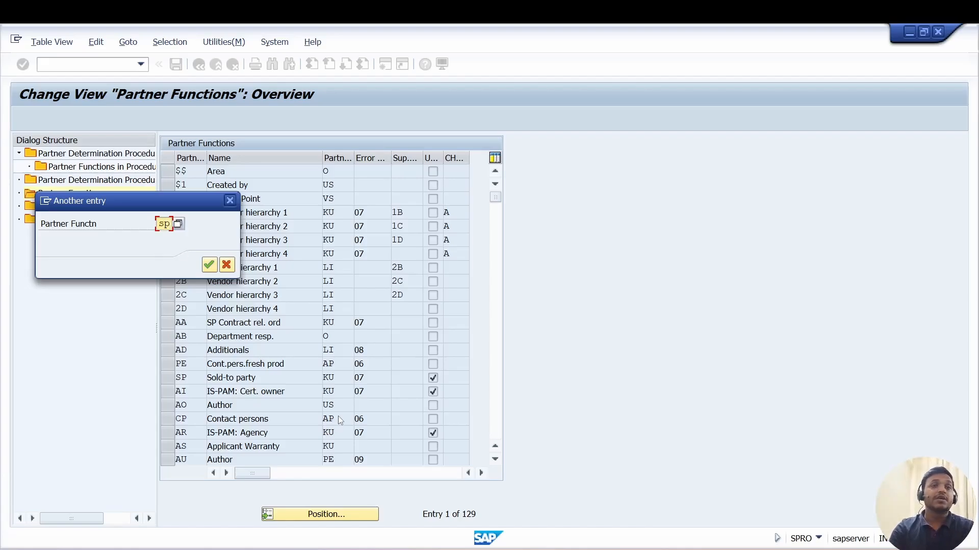
{"action": "key", "text": "Return"}
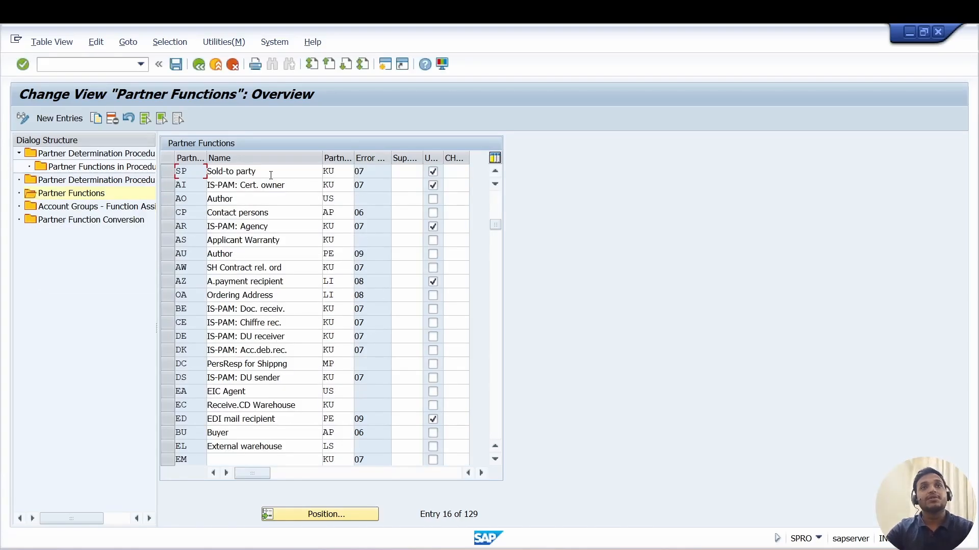
Position the partner functions list at SH and then at BP to check both entries
{"action": "left_click", "coordinate": [326, 518]}
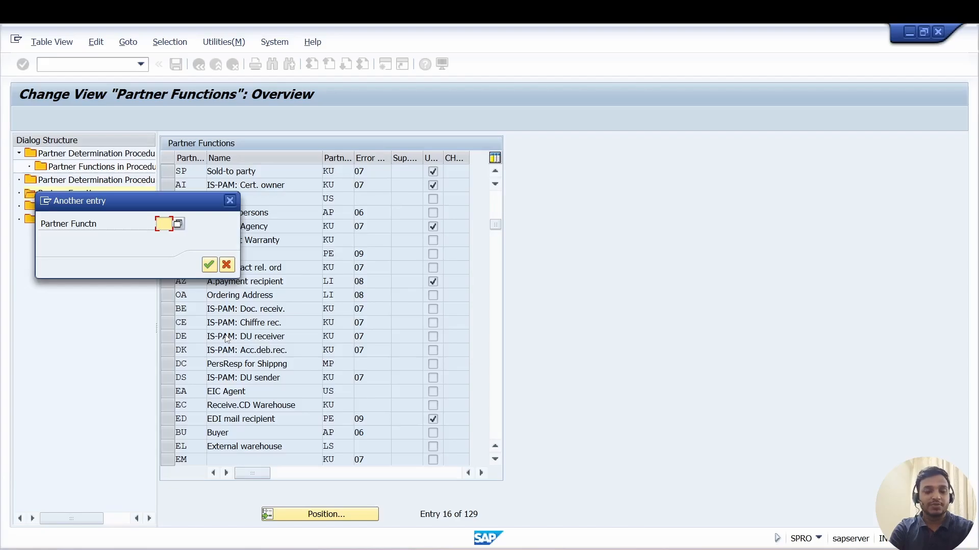
{"action": "type", "text": "sh"}
{"action": "key", "text": "Return"}
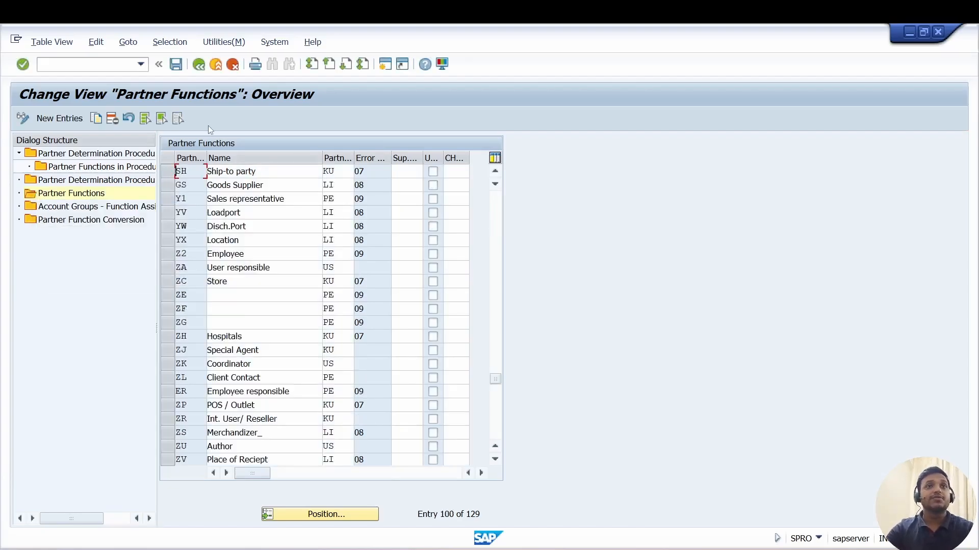
{"action": "left_click", "coordinate": [314, 513]}
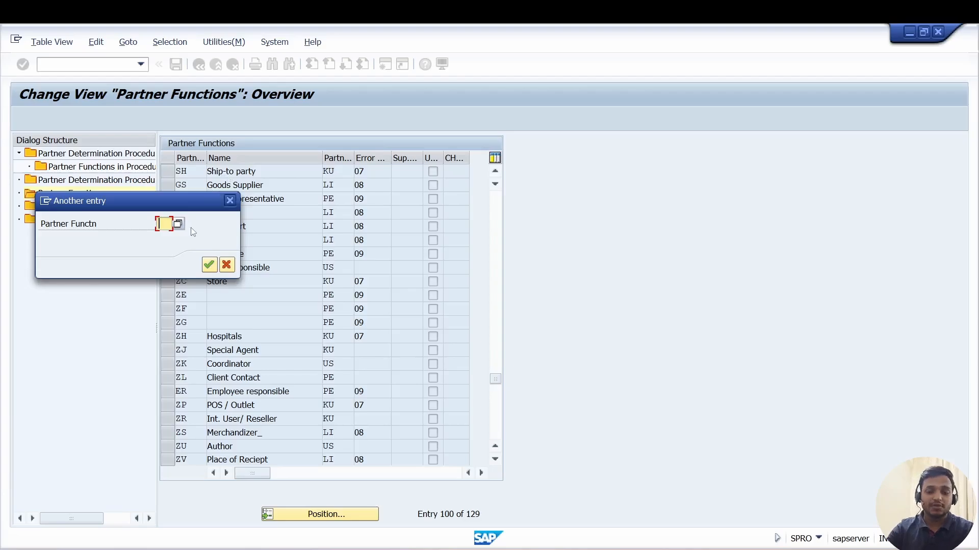
{"action": "type", "text": "bp"}
{"action": "key", "text": "Return"}
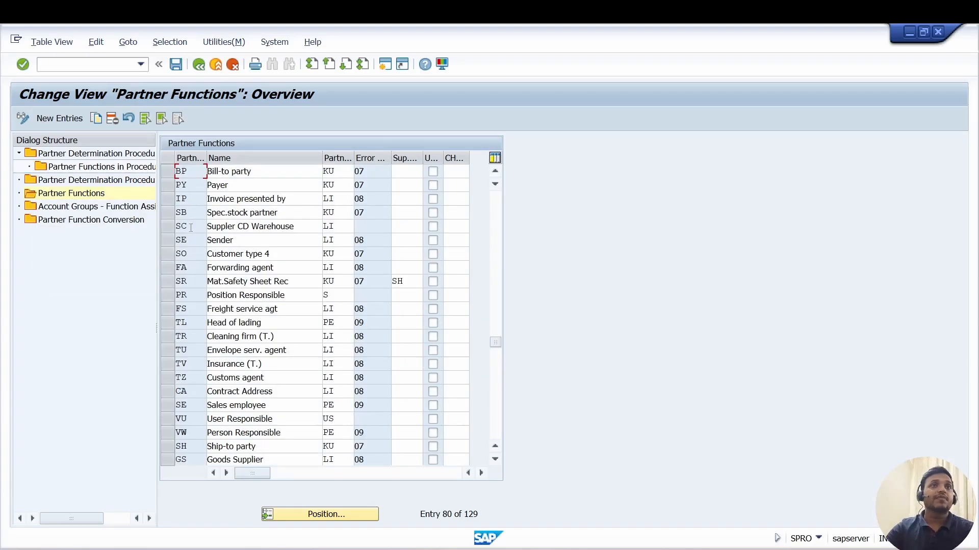
Position the partner functions list at PY to check the payer entry
{"action": "left_click", "coordinate": [327, 521]}
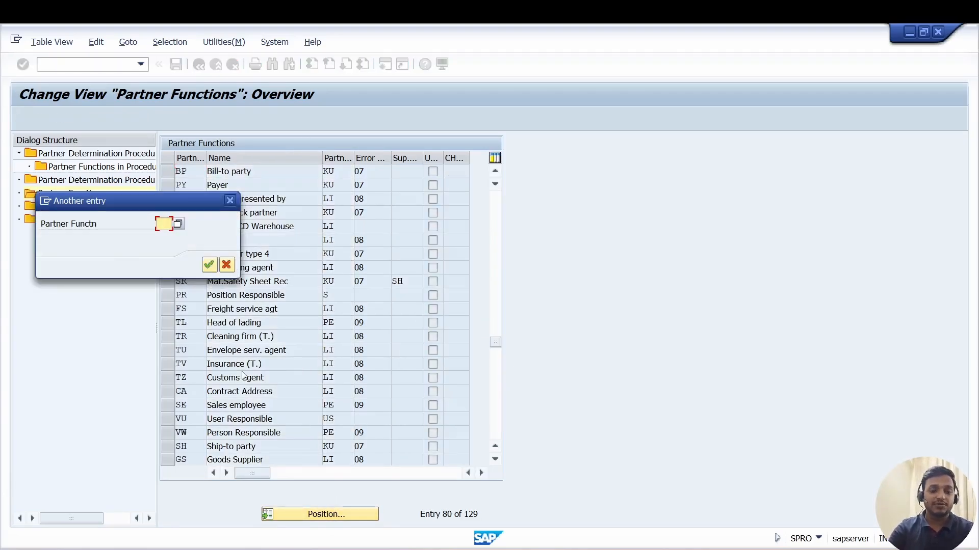
{"action": "type", "text": "v"}
{"action": "key", "text": "BackSpace"}
{"action": "type", "text": "py"}
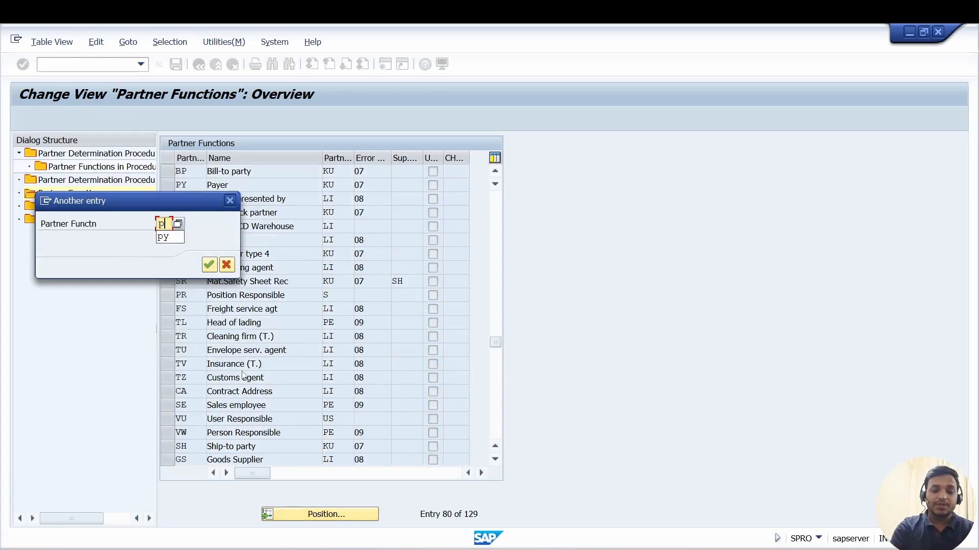
{"action": "key", "text": "Return"}
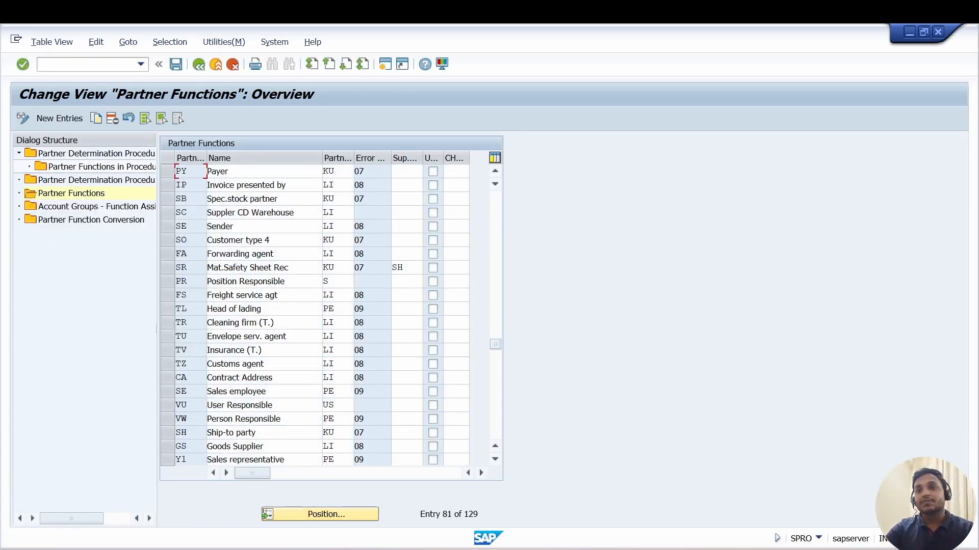
Switch to the Word notes and read steps 1 to 3, on checking, defining and assigning partner functions and procedures
{"action": "key", "text": "alt+Tab"}
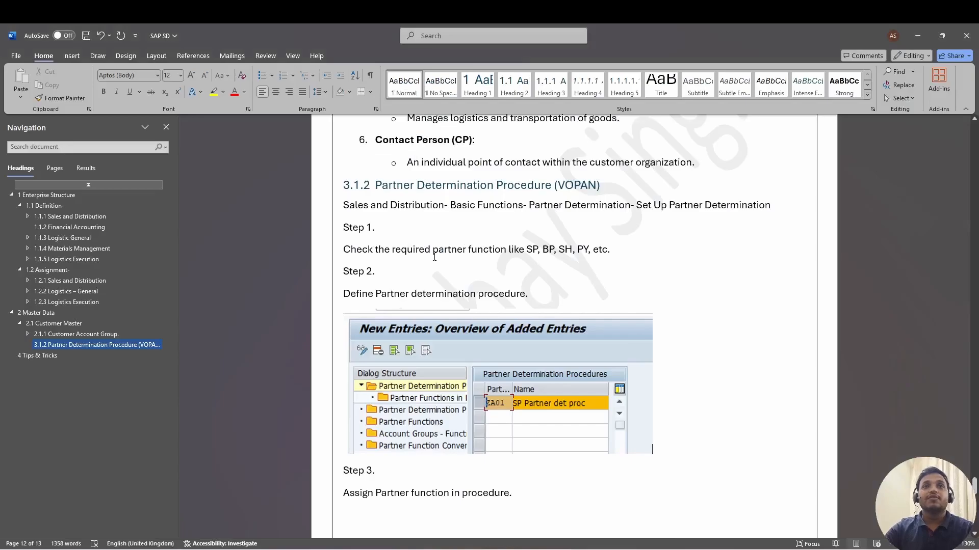
{"action": "left_click_drag", "start_coordinate": [626, 250], "coordinate": [343, 249]}
{"action": "left_click", "coordinate": [691, 271]}
{"action": "scroll", "coordinate": [684, 331], "scroll_direction": "up", "scroll_amount": 1}
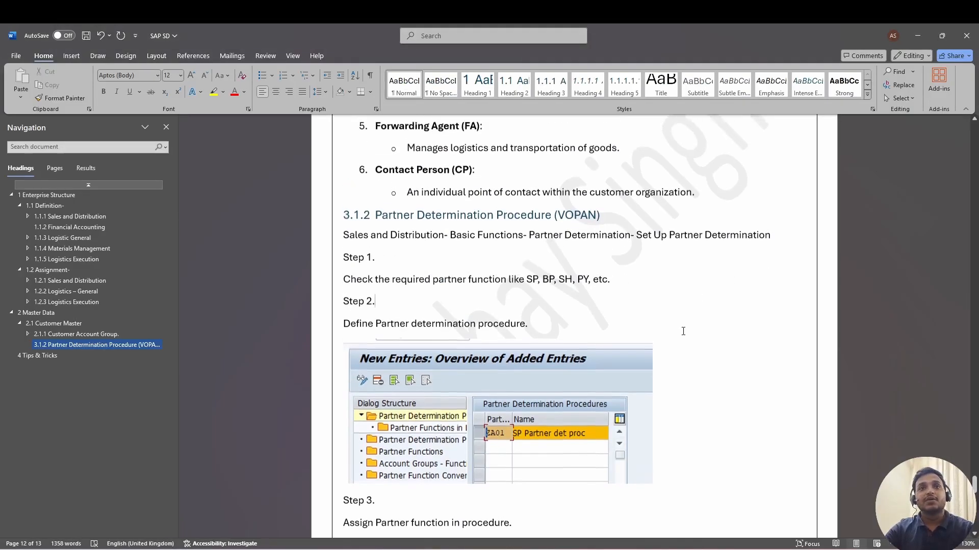
{"action": "scroll", "coordinate": [683, 331], "scroll_direction": "down", "scroll_amount": 3}
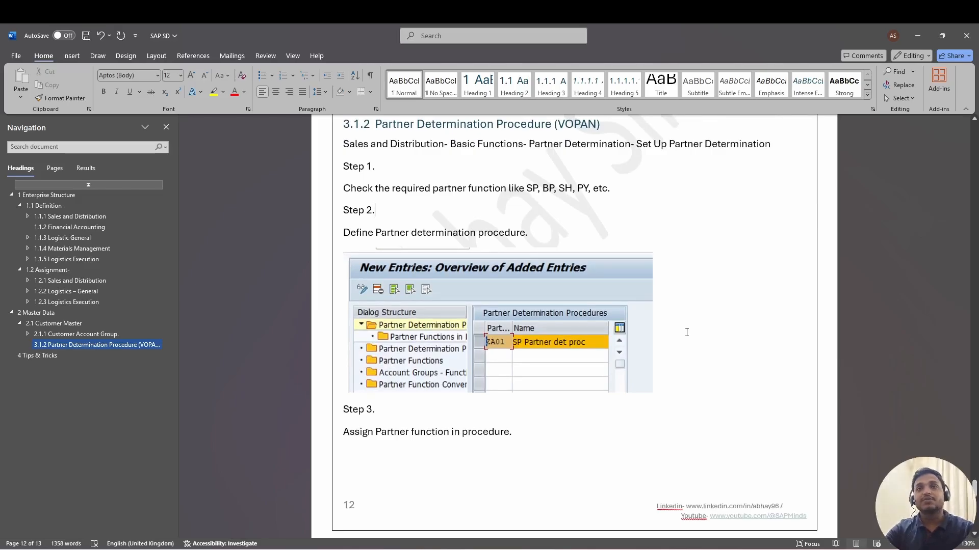
Switch back to SAP, start new entries under Partner Determination Procedures and widen the dialog structure to show the full folder names
{"action": "key", "text": "alt+Tab"}
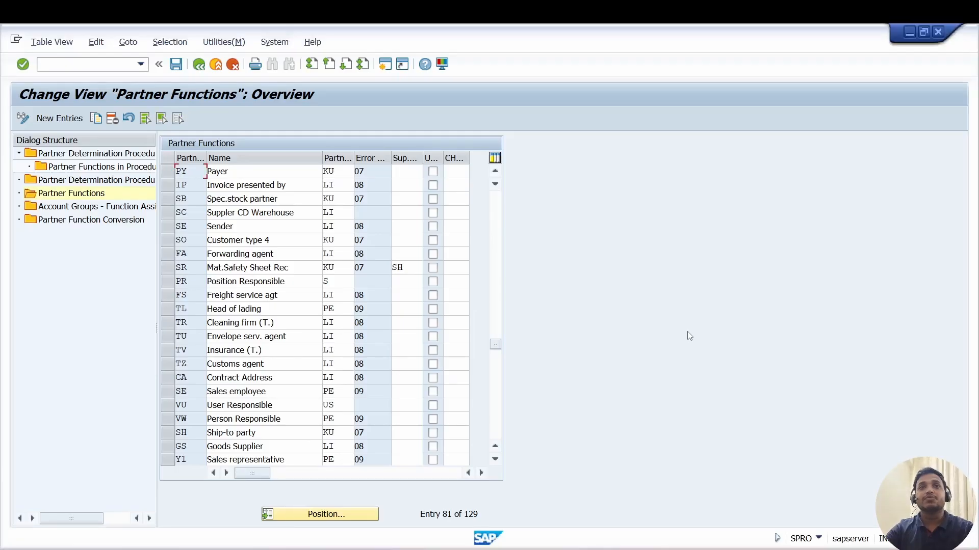
{"action": "double_click", "coordinate": [120, 154]}
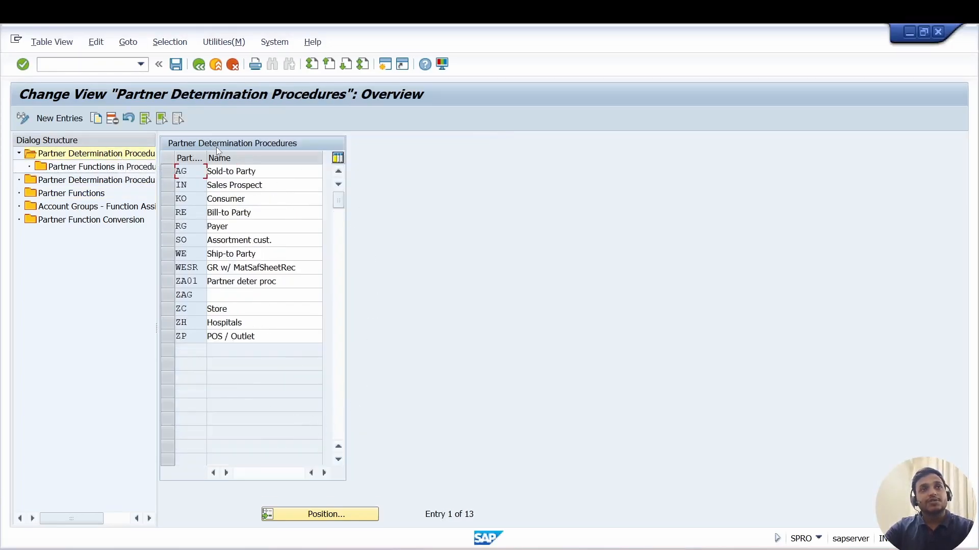
{"action": "left_click", "coordinate": [58, 120]}
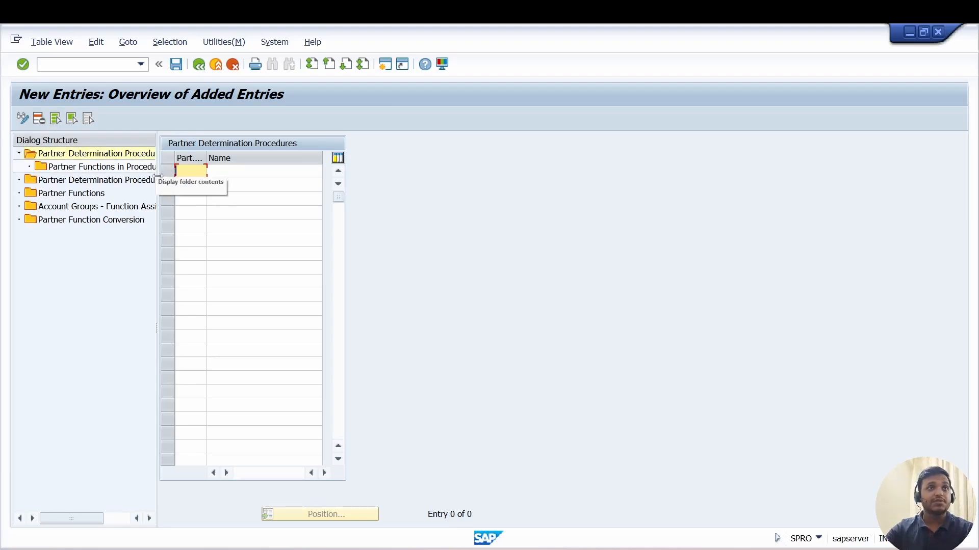
{"action": "left_click_drag", "start_coordinate": [157, 193], "coordinate": [232, 198]}
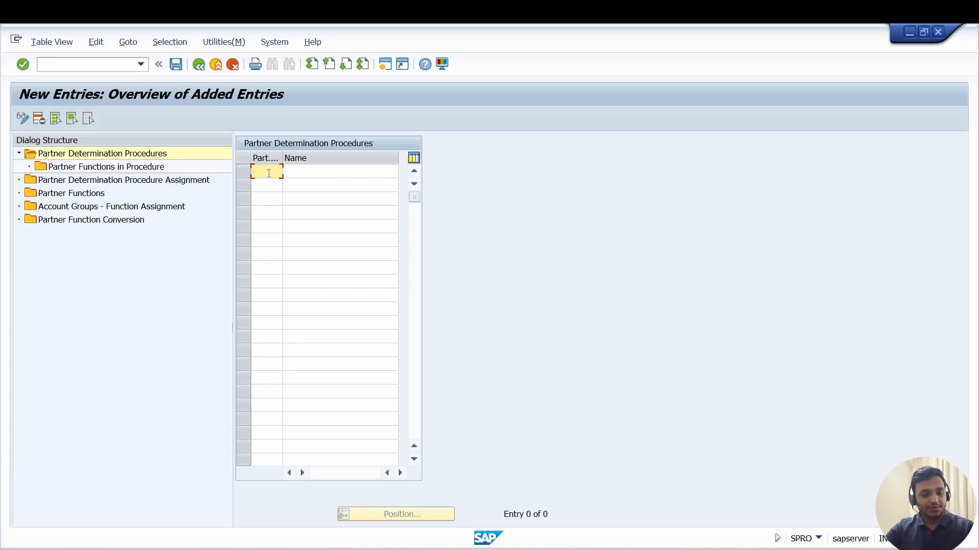
Define partner determination procedure ZB01 with the name "SP Partner Det Proc"
{"action": "type", "text": "ZB01"}
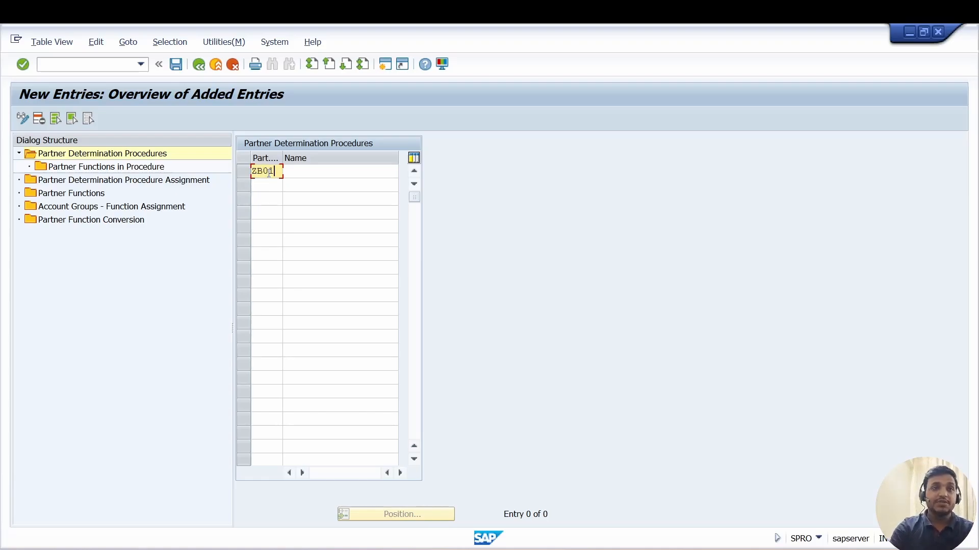
{"action": "key", "text": "Tab"}
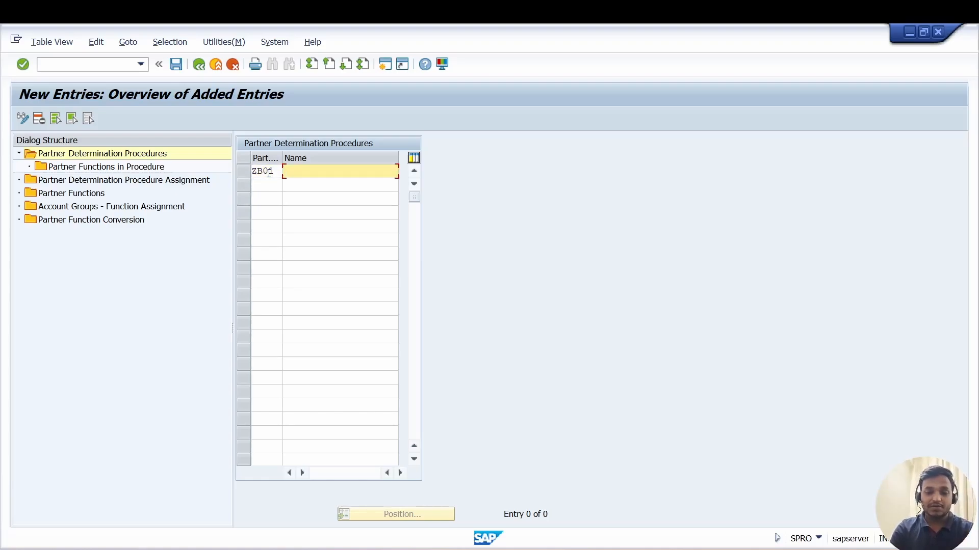
{"action": "type", "text": "Ao"}
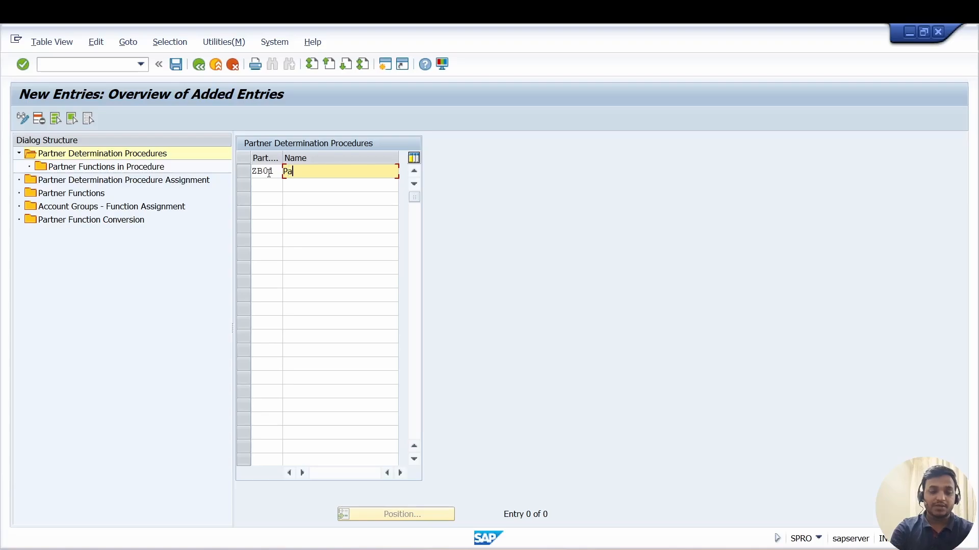
{"action": "key", "text": "BackSpace"}
{"action": "key", "text": "BackSpace"}
{"action": "type", "text": "S"}
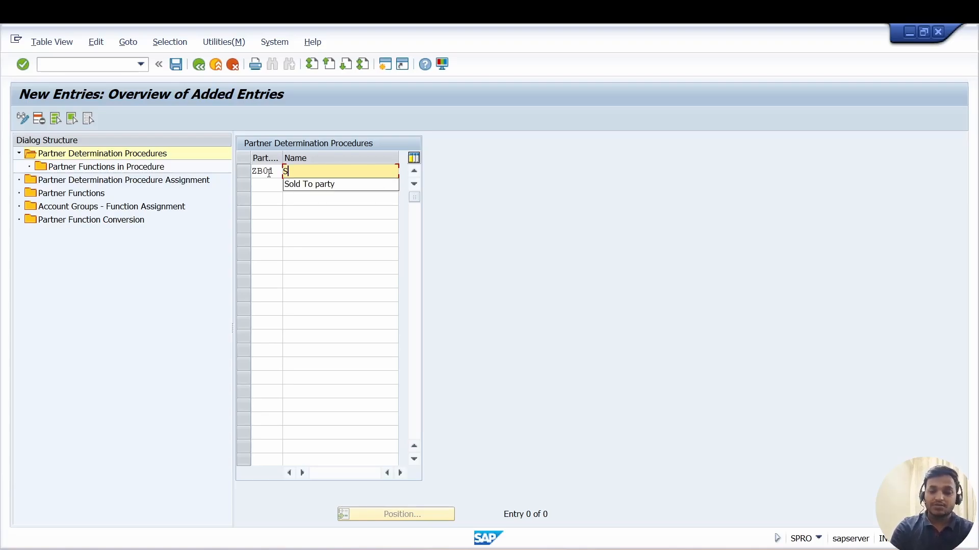
{"action": "type", "text": "P Part"}
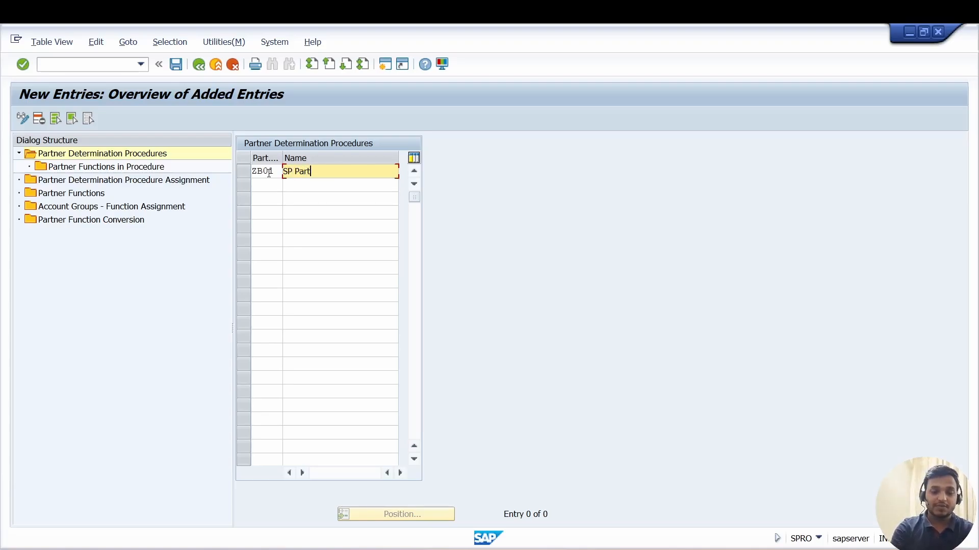
{"action": "type", "text": "ner Det "}
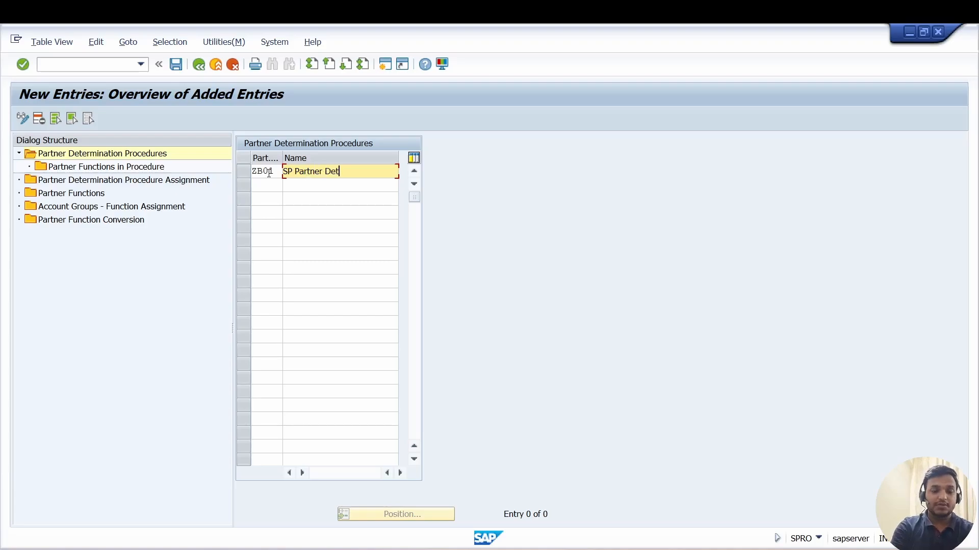
{"action": "type", "text": "Proc"}
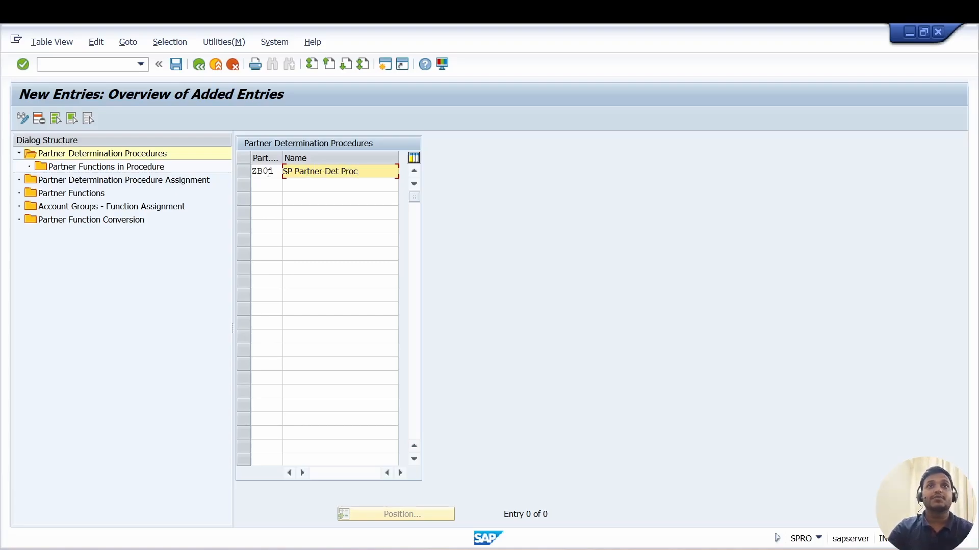
{"action": "key", "text": "Return"}
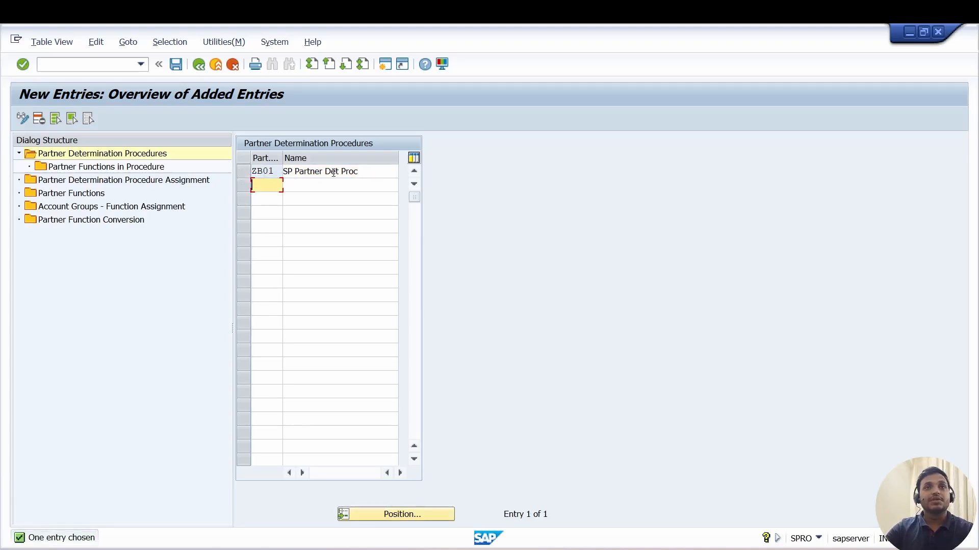
Add partner functions SP, SH, BP and PY as new entries in procedure ZB01
{"action": "left_click", "coordinate": [243, 172]}
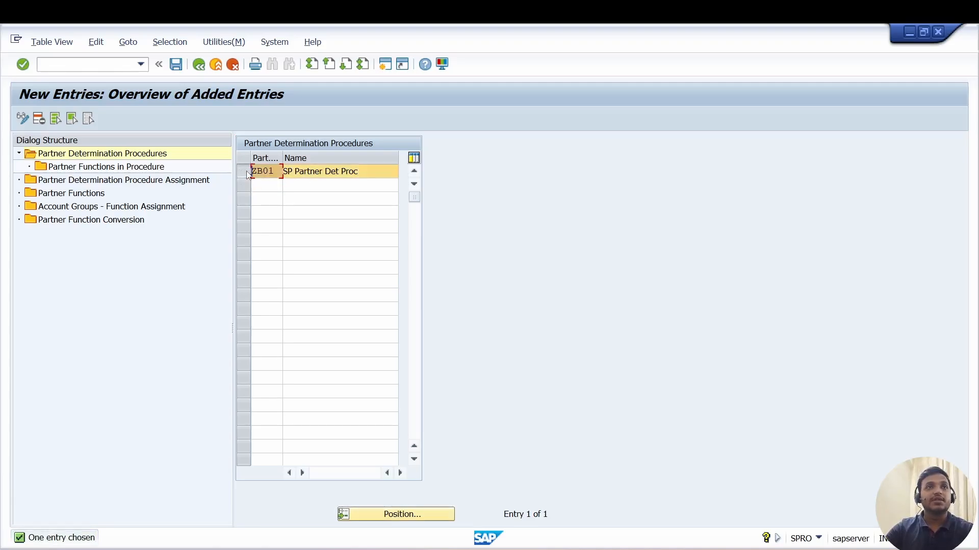
{"action": "double_click", "coordinate": [133, 168]}
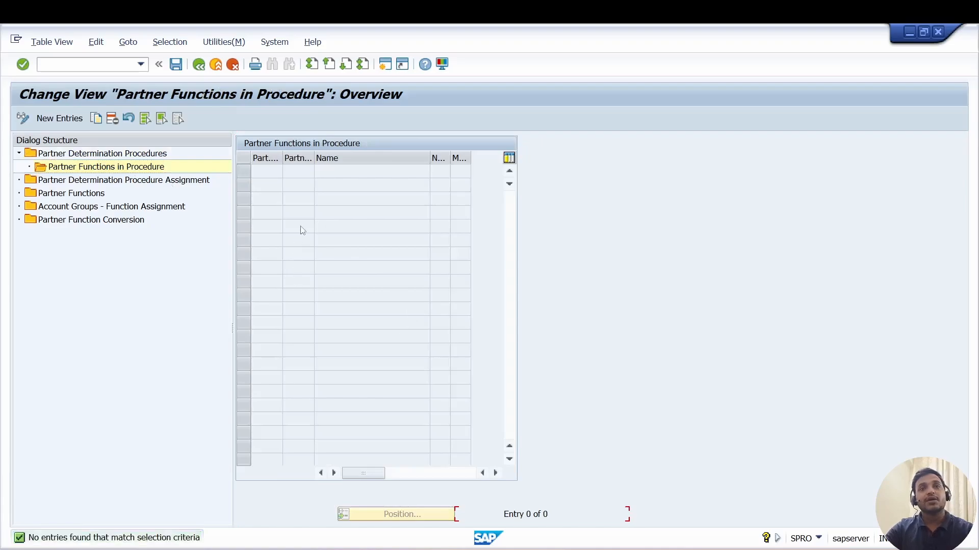
{"action": "left_click", "coordinate": [72, 119]}
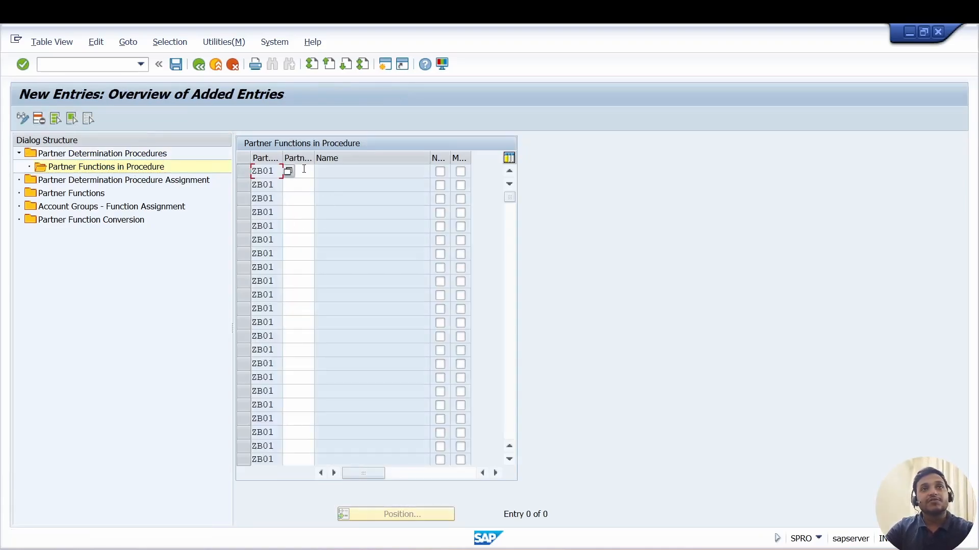
{"action": "left_click", "coordinate": [304, 169]}
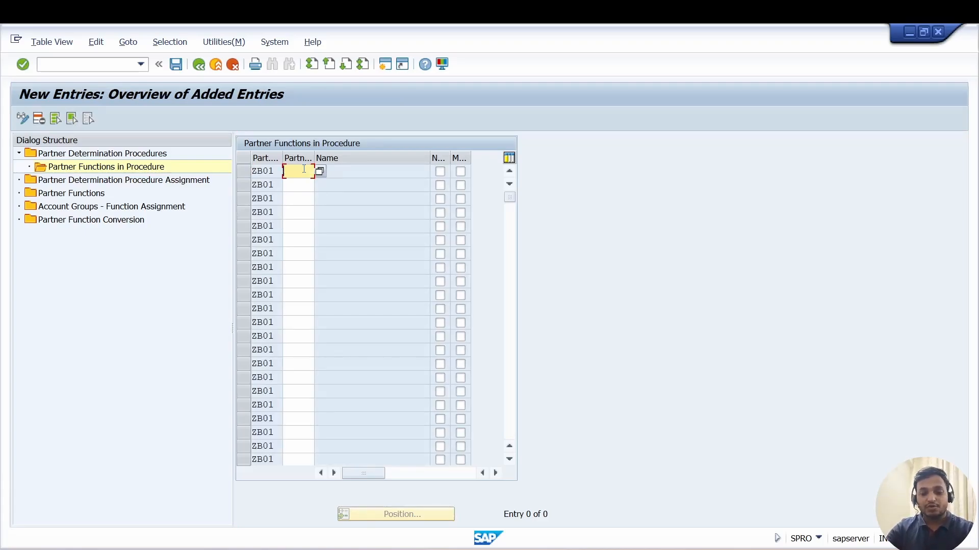
{"action": "type", "text": "SP"}
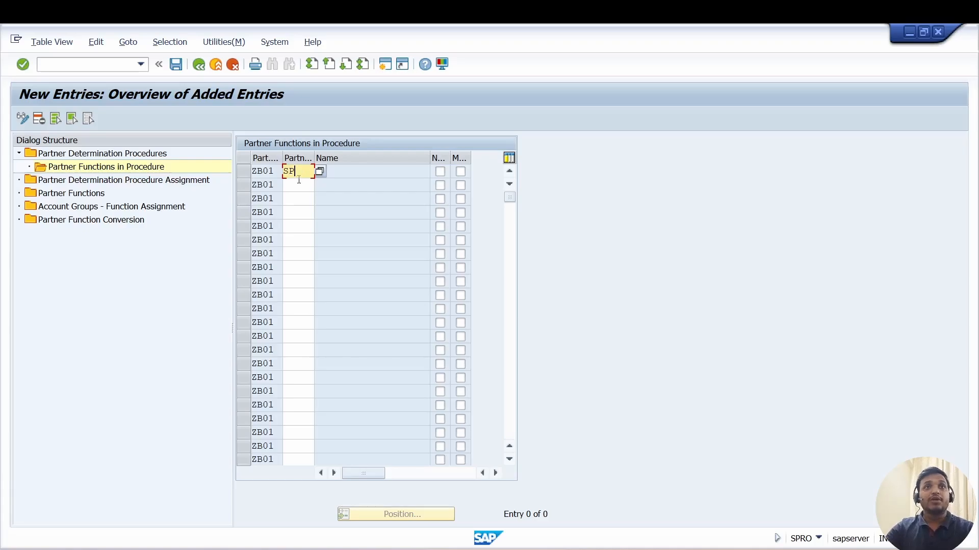
{"action": "left_click", "coordinate": [297, 184]}
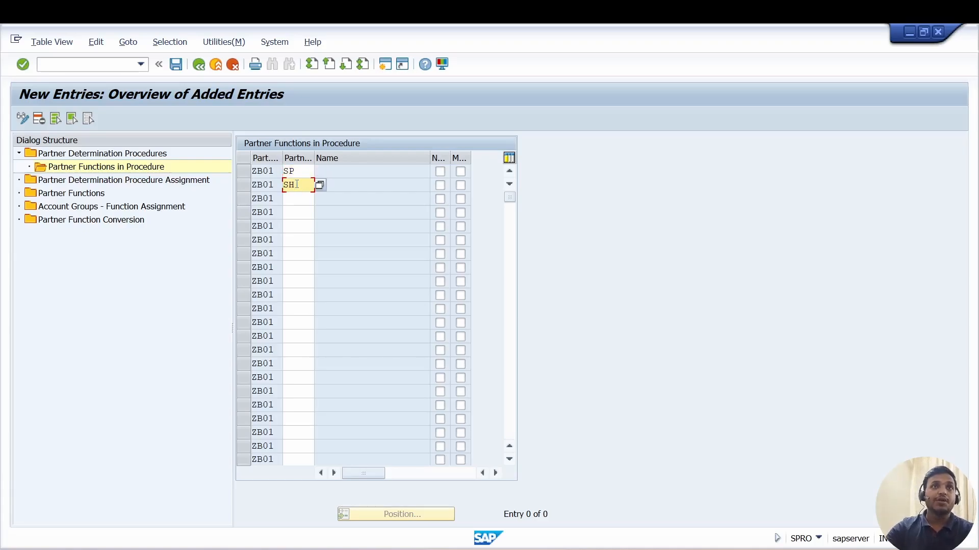
{"action": "left_click", "coordinate": [296, 198]}
{"action": "type", "text": "BP"}
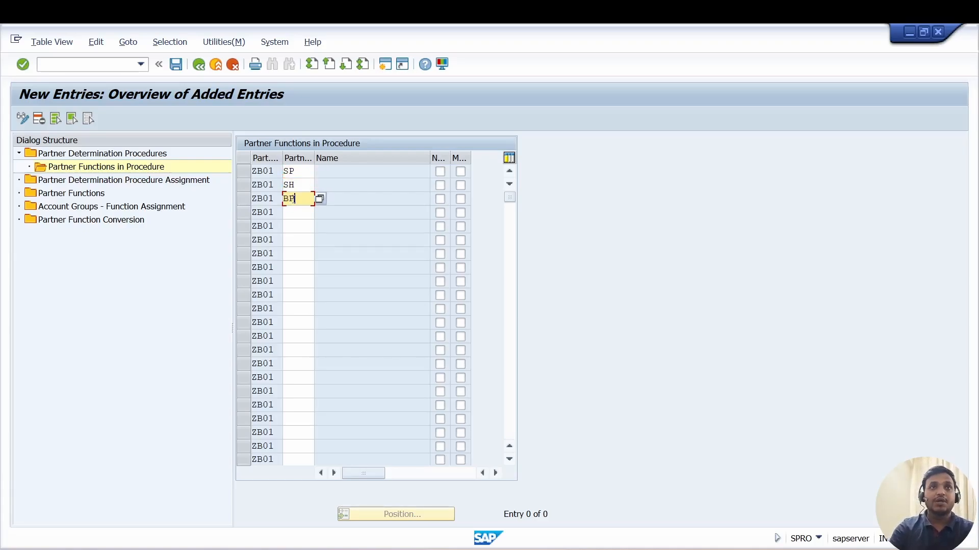
{"action": "left_click", "coordinate": [296, 212]}
{"action": "type", "text": "PY"}
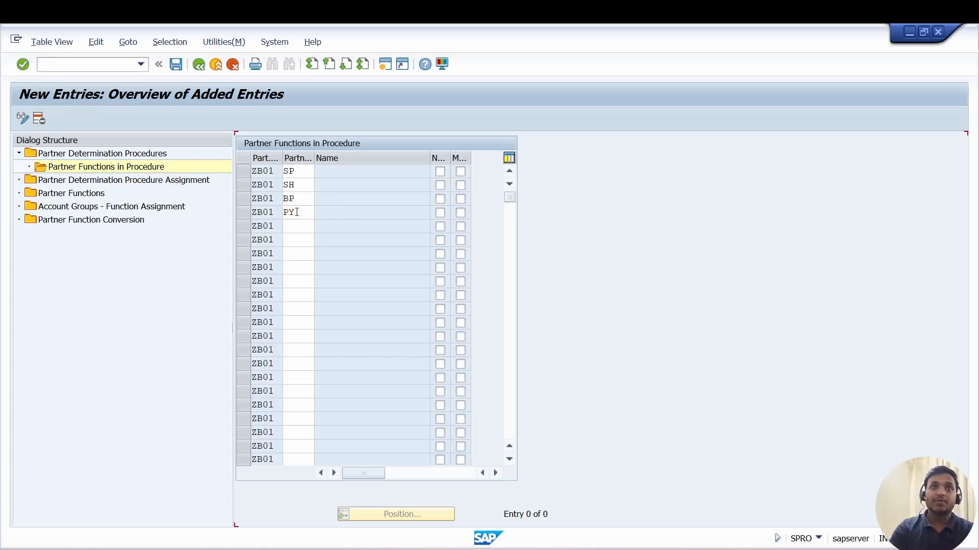
{"action": "key", "text": "Return"}
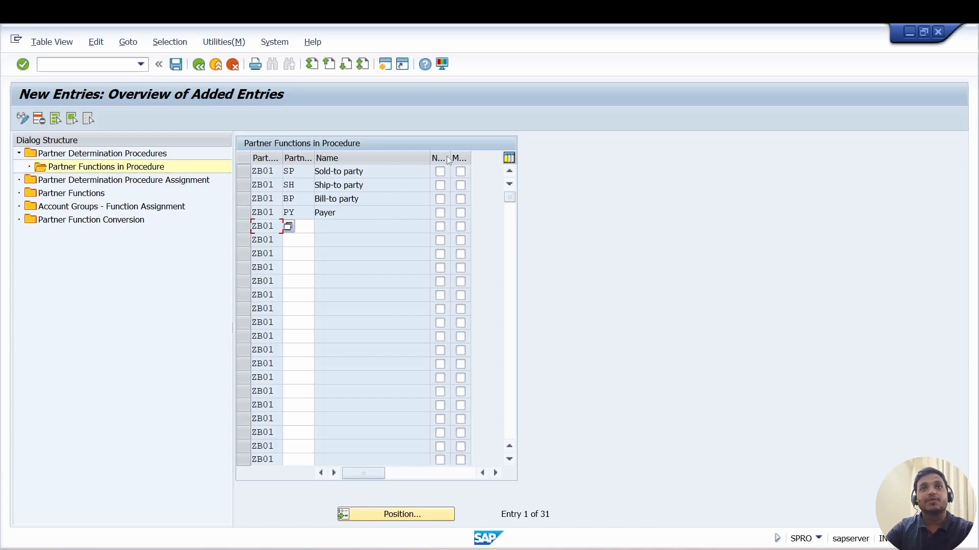
Widen the Not Modifiable and mandatory function columns and mark the SP sold-to party with both options
{"action": "left_click_drag", "start_coordinate": [449, 155], "coordinate": [493, 159]}
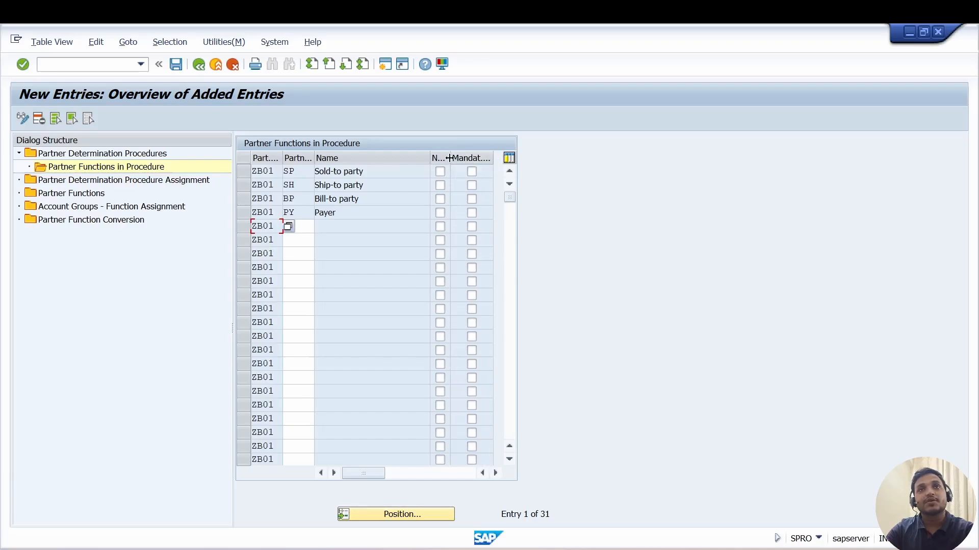
{"action": "left_click_drag", "start_coordinate": [417, 159], "coordinate": [494, 160]}
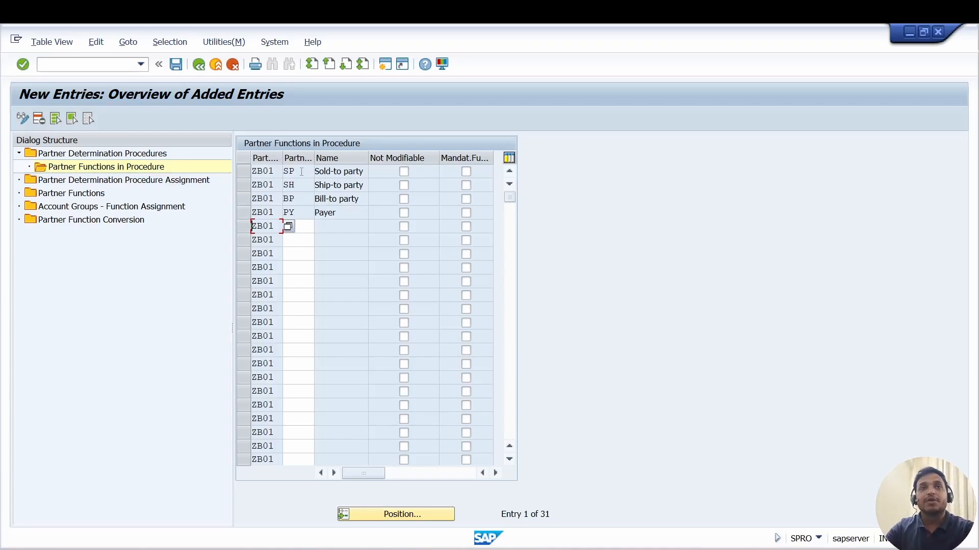
{"action": "left_click", "coordinate": [406, 173]}
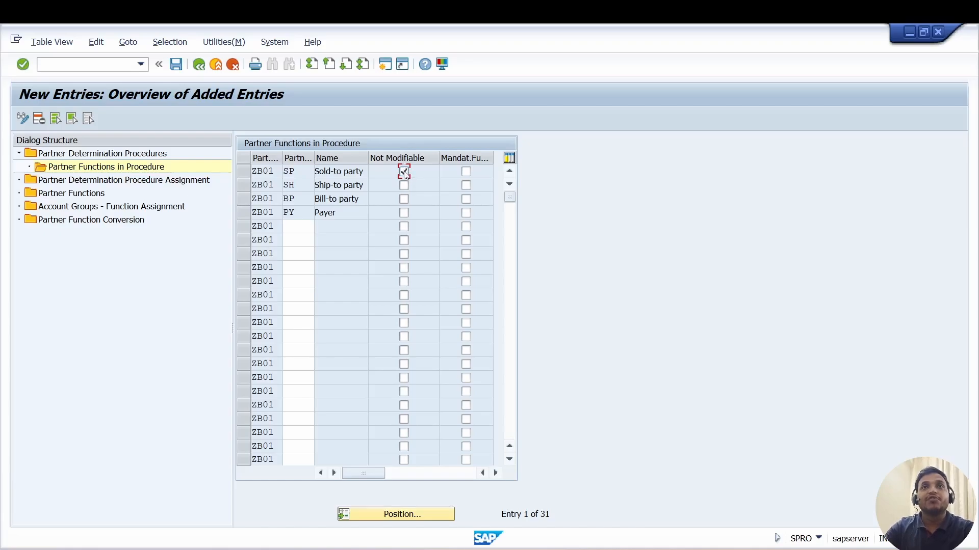
{"action": "left_click", "coordinate": [469, 173]}
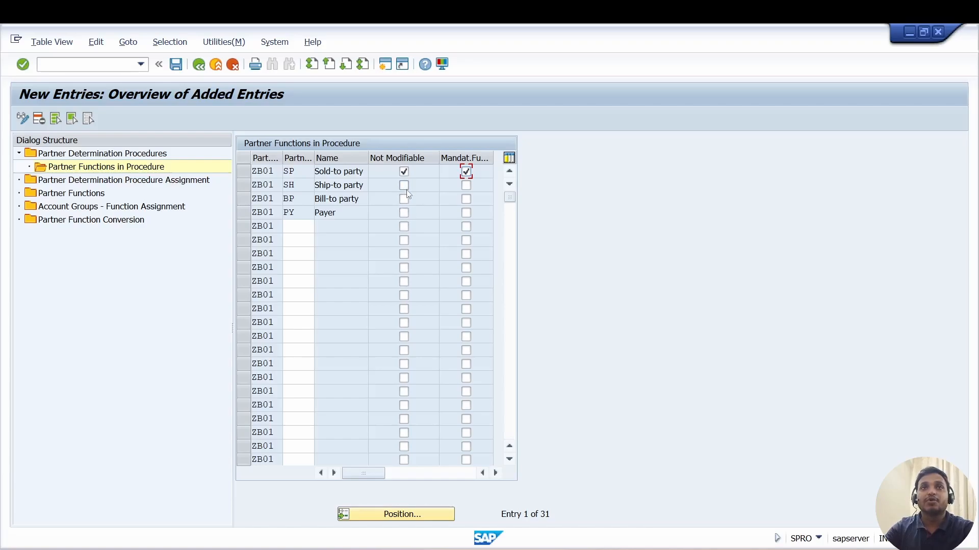
Mark SH, BP and PY as mandatory functions in procedure ZB01 and save the entries
{"action": "left_click", "coordinate": [466, 186]}
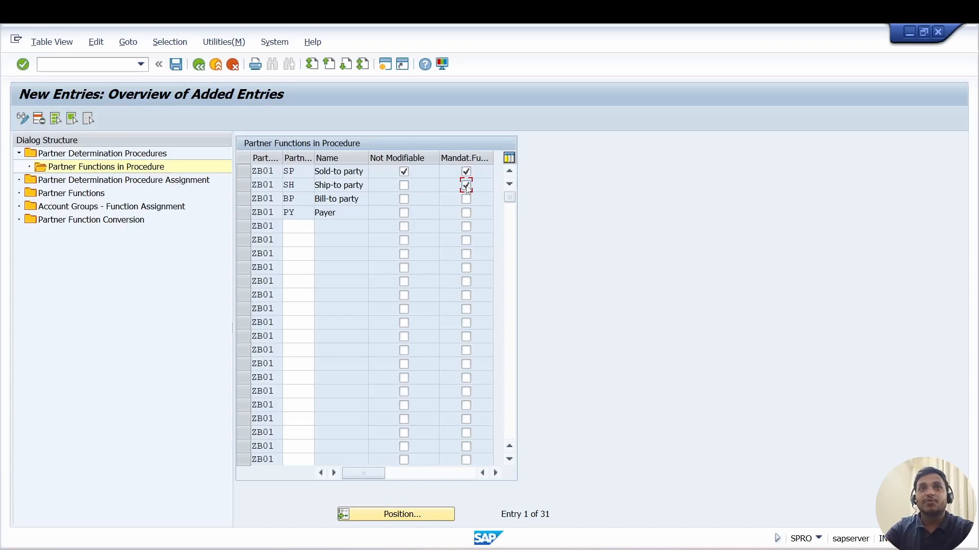
{"action": "left_click", "coordinate": [466, 199]}
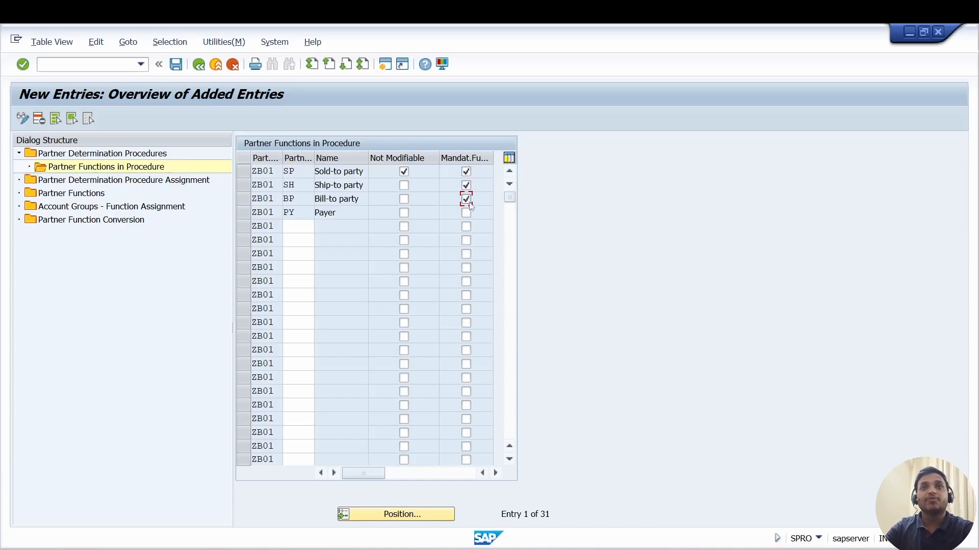
{"action": "left_click", "coordinate": [466, 214]}
{"action": "left_click", "coordinate": [467, 215]}
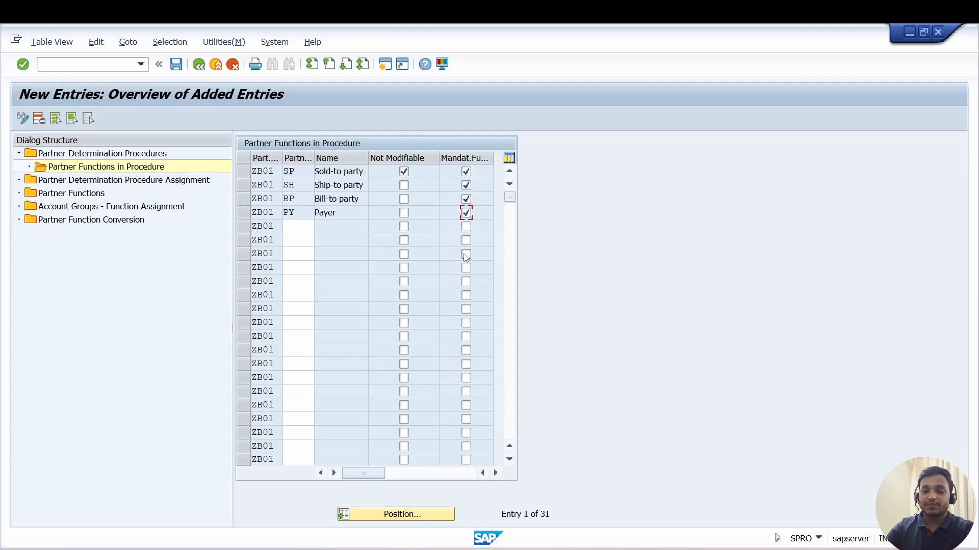
{"action": "key", "text": "Tab"}
{"action": "left_click", "coordinate": [176, 63]}
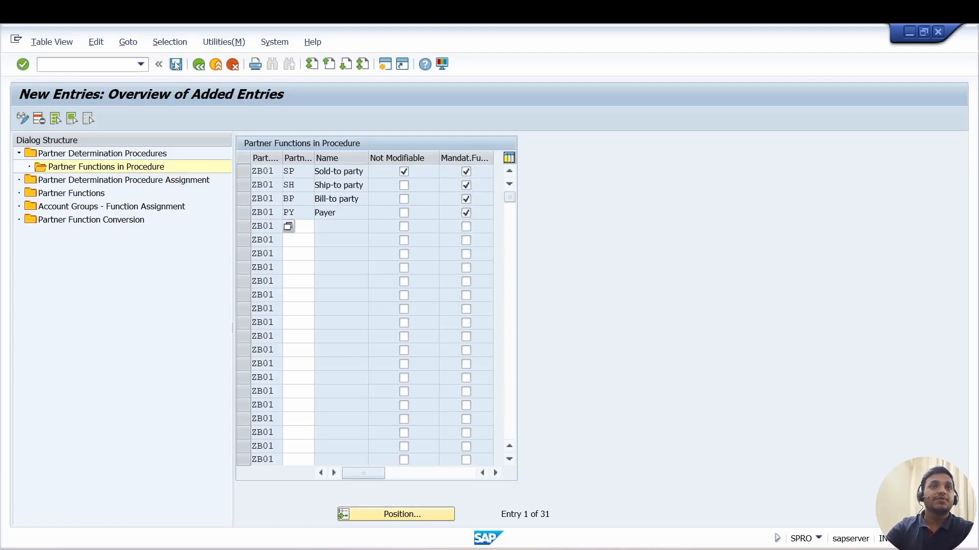
{"action": "key", "text": "Return"}
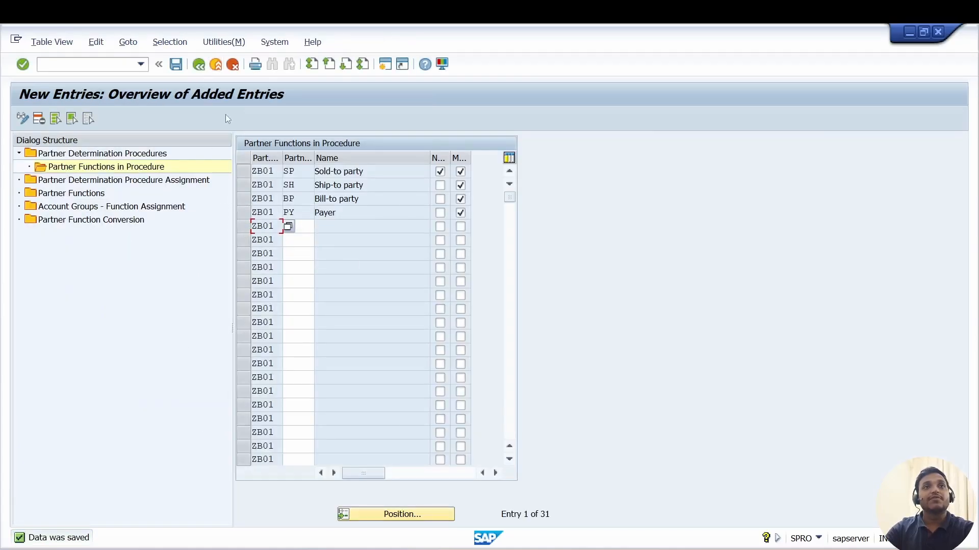
Return to the implementation guide and reopen the activity selection for Set Up Partner Determination
{"action": "left_click", "coordinate": [200, 65]}
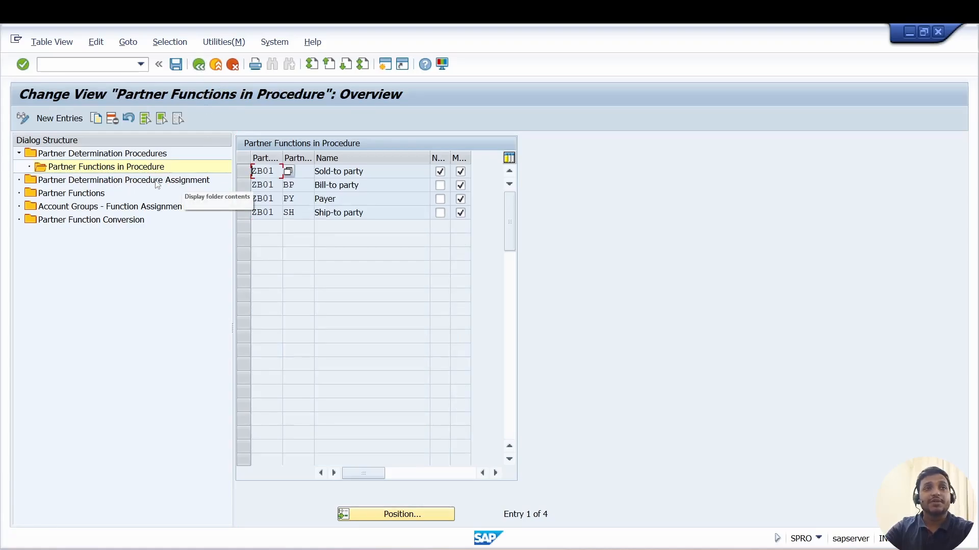
{"action": "left_click", "coordinate": [198, 65]}
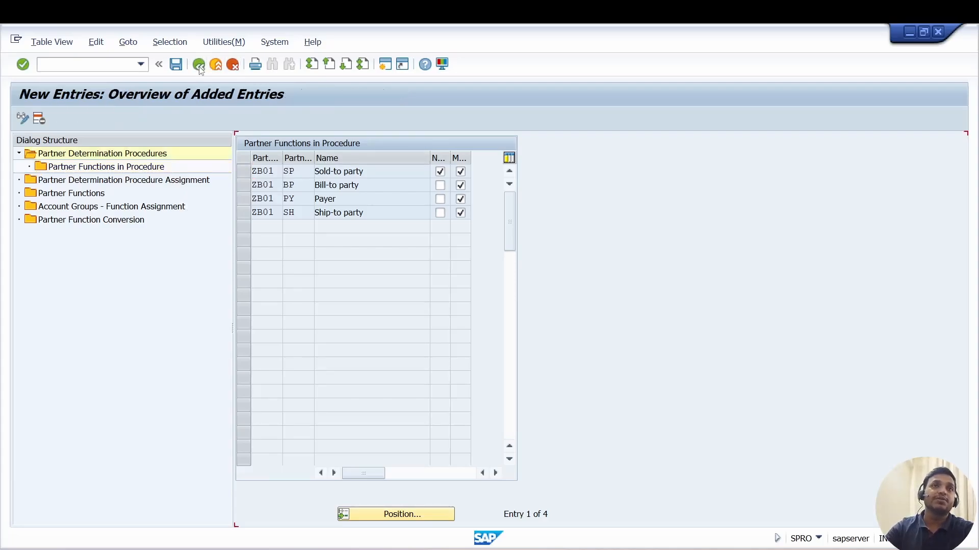
{"action": "left_click", "coordinate": [199, 65]}
{"action": "left_click", "coordinate": [198, 65]}
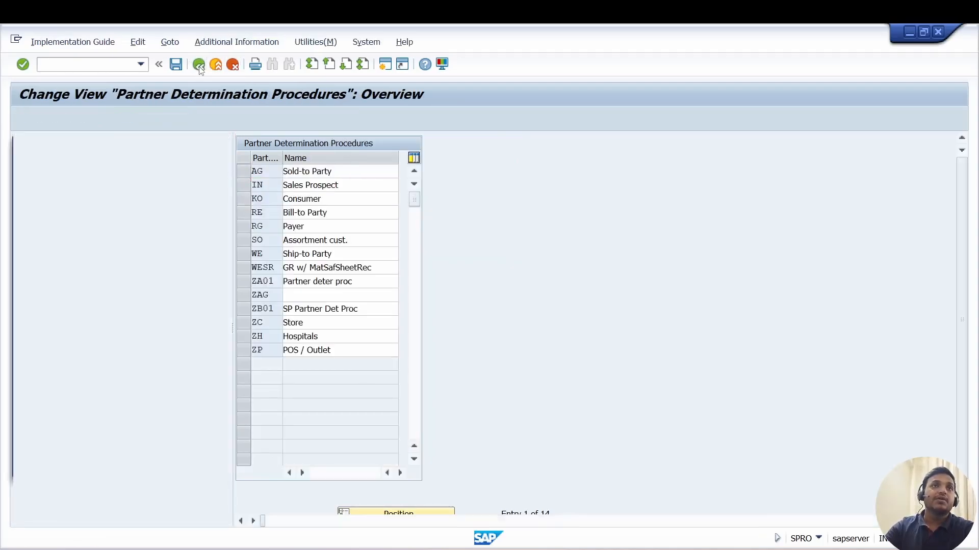
{"action": "left_click", "coordinate": [488, 143]}
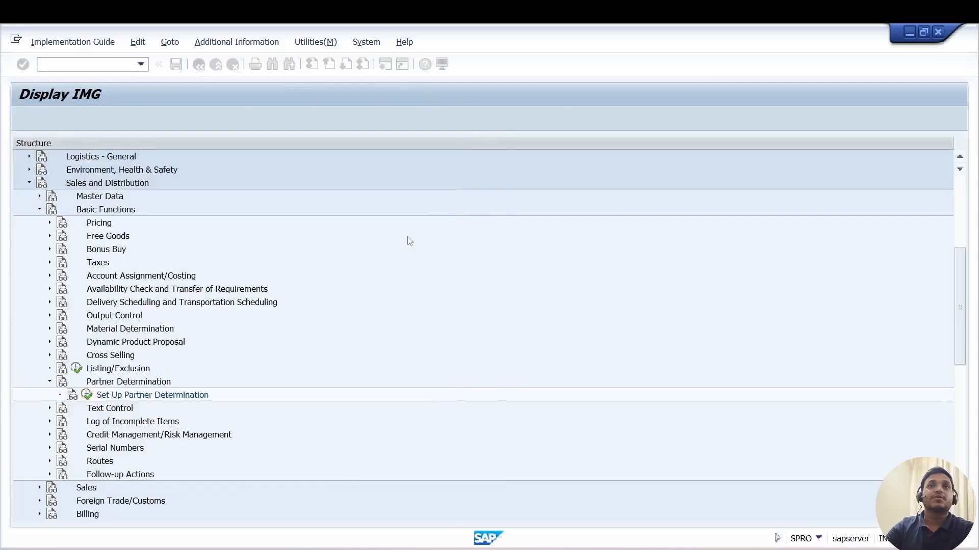
{"action": "left_click", "coordinate": [87, 395]}
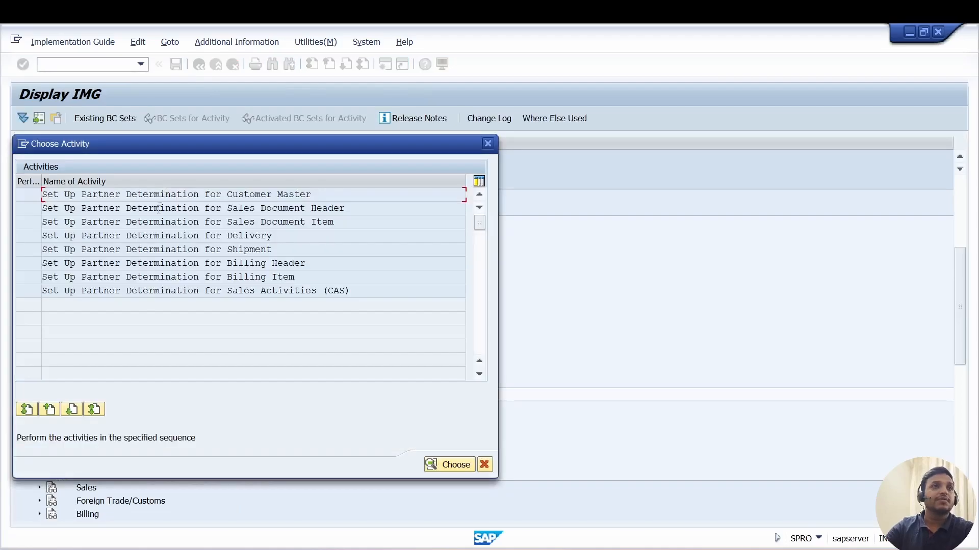
Open the Customer Master partner determination setup and switch to the SAP SD notes in Word to read step 4, procedure assignment
{"action": "double_click", "coordinate": [166, 196]}
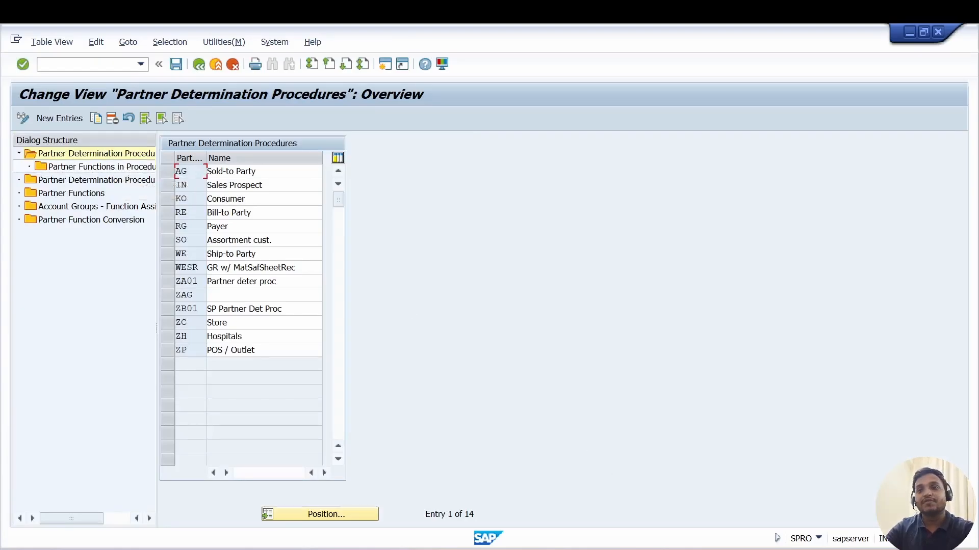
{"action": "key", "text": "alt+Tab"}
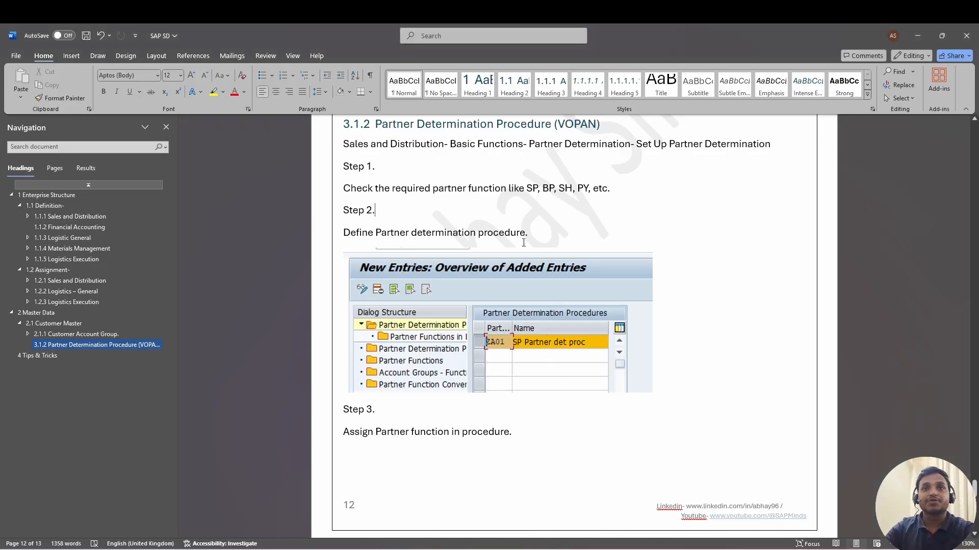
{"action": "scroll", "coordinate": [539, 324], "scroll_direction": "down", "scroll_amount": 4}
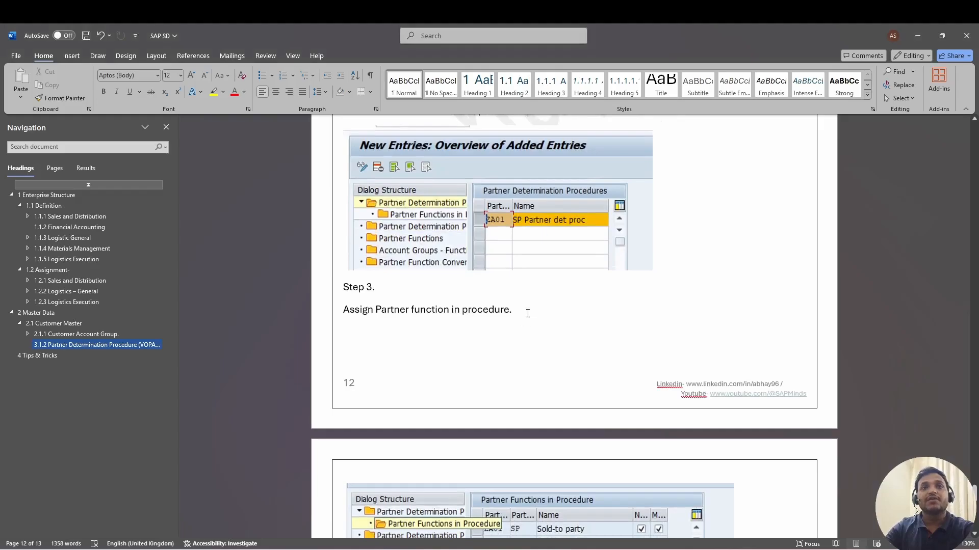
{"action": "scroll", "coordinate": [528, 313], "scroll_direction": "down", "scroll_amount": 4}
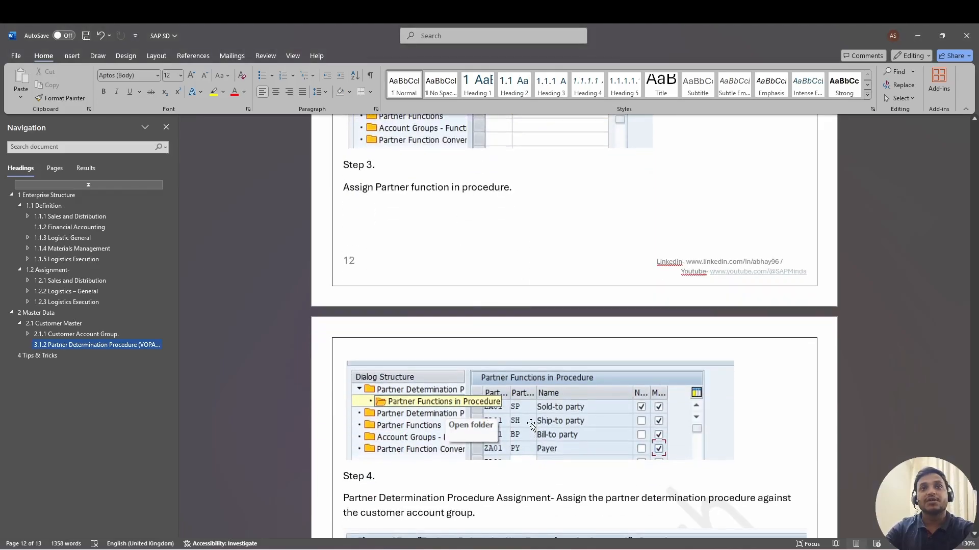
{"action": "scroll", "coordinate": [545, 407], "scroll_direction": "down", "scroll_amount": 5}
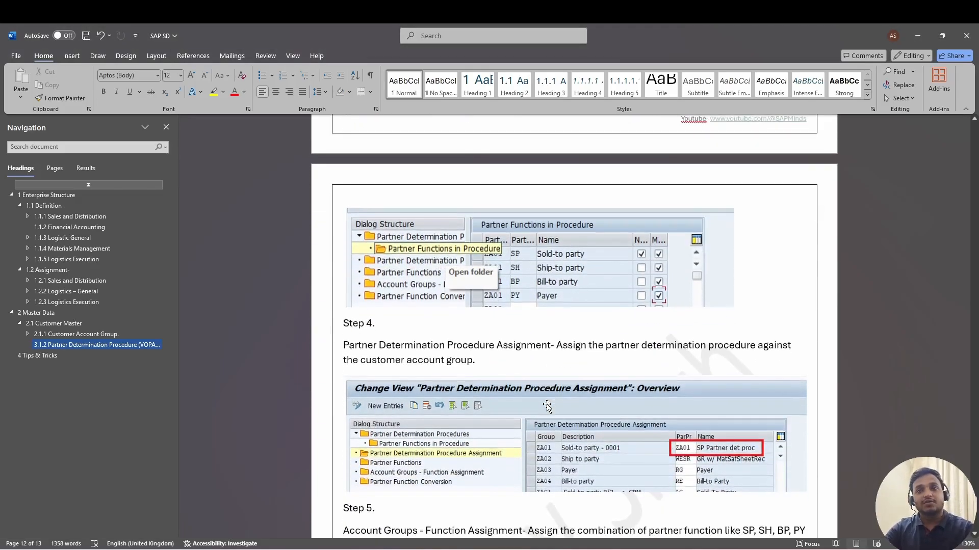
Switch back to SAP, open Partner Determination Procedure Assignment and position the list at account group ZB01
{"action": "key", "text": "alt+Tab"}
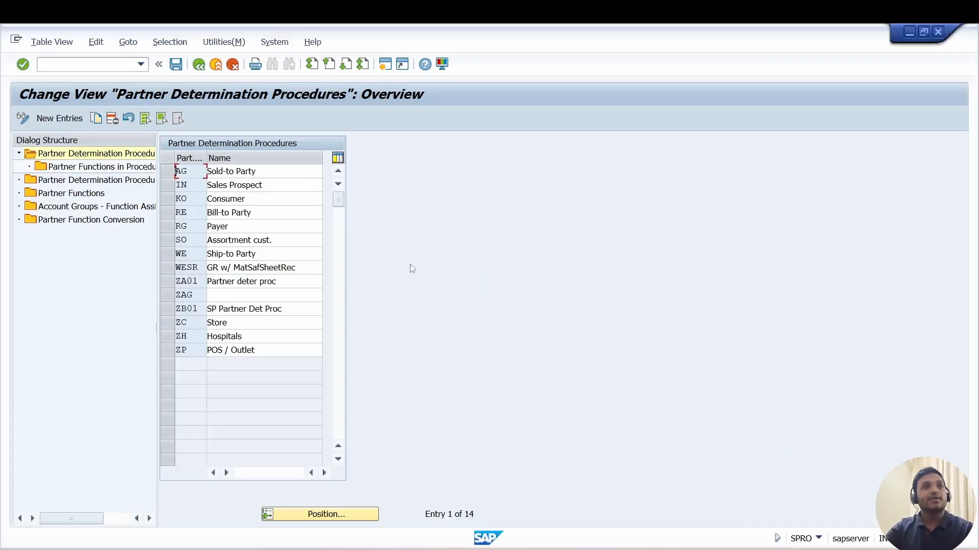
{"action": "double_click", "coordinate": [94, 181]}
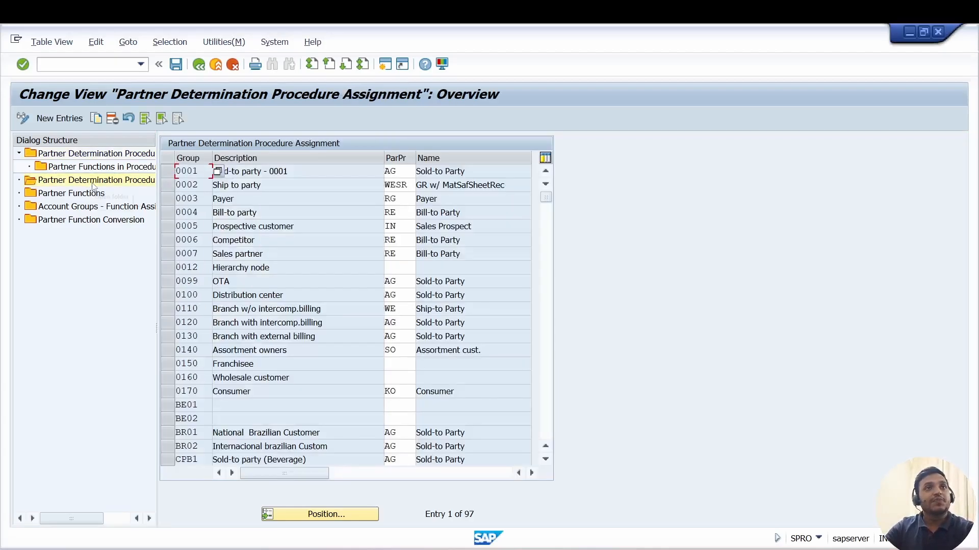
{"action": "left_click", "coordinate": [326, 514]}
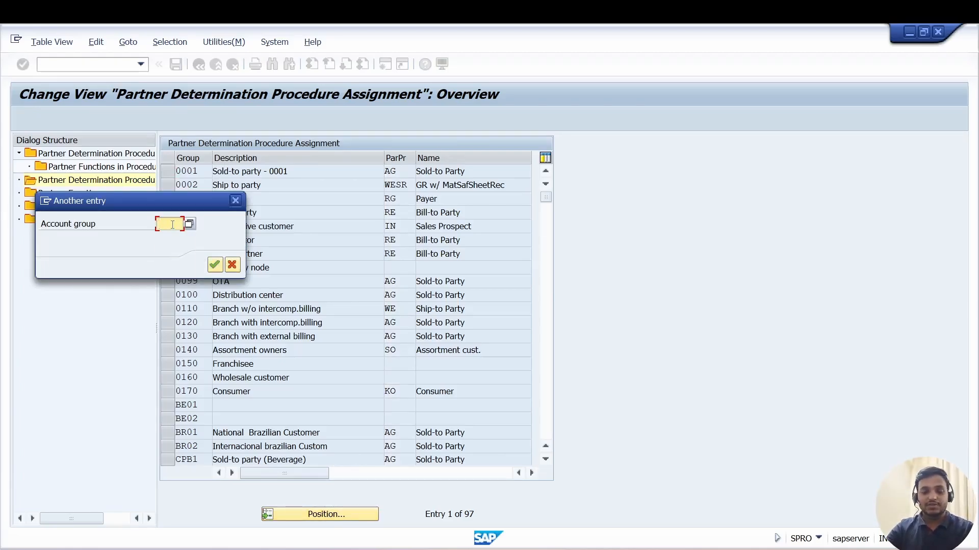
{"action": "type", "text": "ZB01"}
{"action": "key", "text": "Return"}
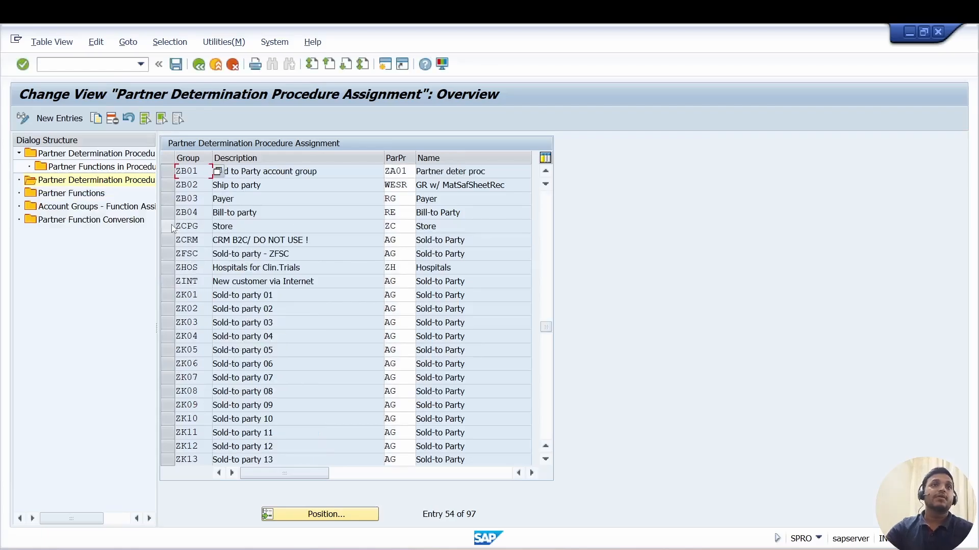
Assign partner determination procedure ZB01 to the ZB01 sold-to party account group and save the assignment
{"action": "left_click", "coordinate": [409, 172]}
{"action": "double_click", "coordinate": [409, 172]}
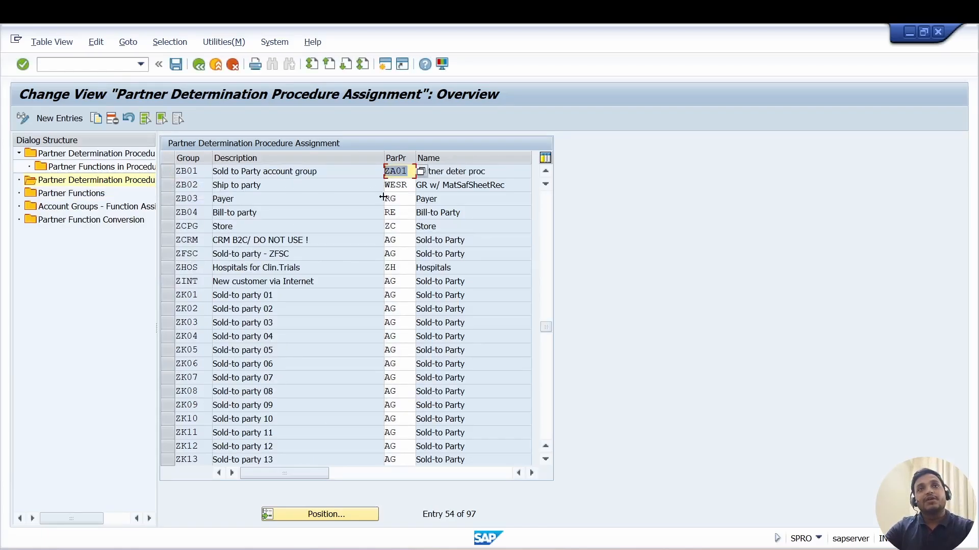
{"action": "type", "text": "ZB01"}
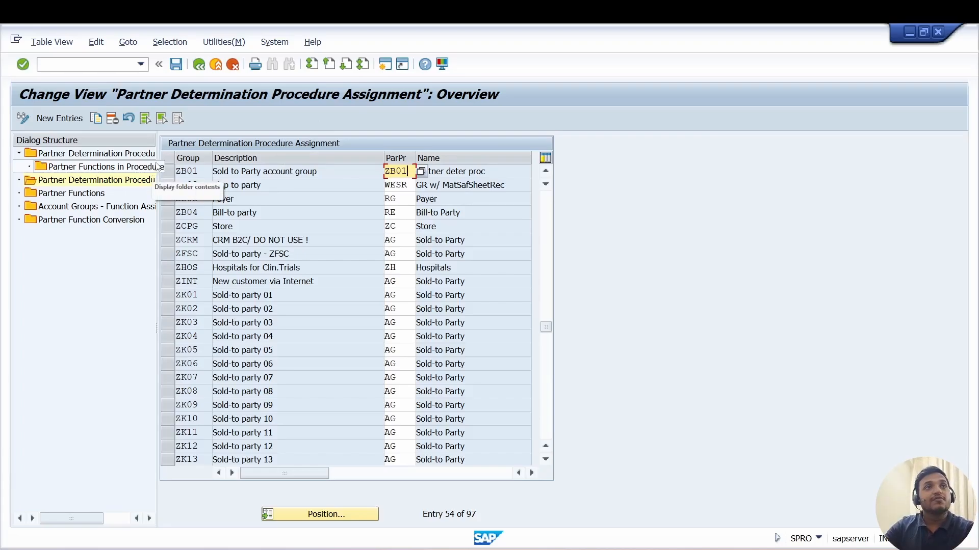
{"action": "left_click_drag", "start_coordinate": [156, 218], "coordinate": [211, 222]}
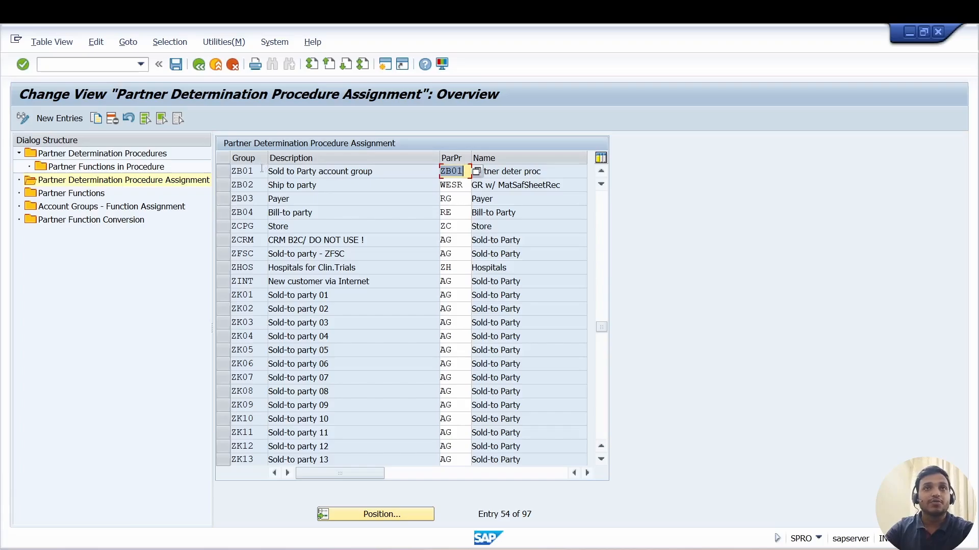
{"action": "left_click", "coordinate": [467, 172]}
{"action": "key", "text": "Return"}
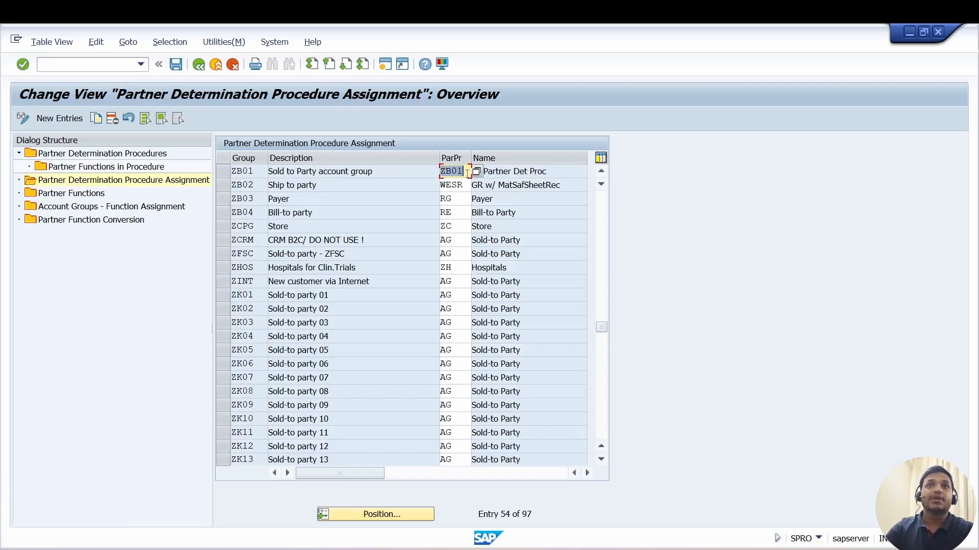
{"action": "left_click", "coordinate": [176, 64]}
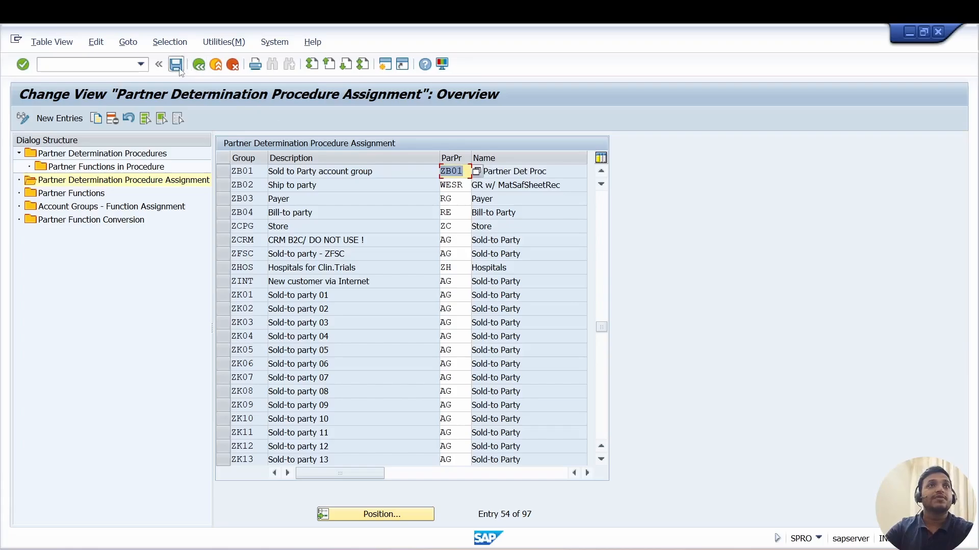
{"action": "left_click", "coordinate": [247, 265]}
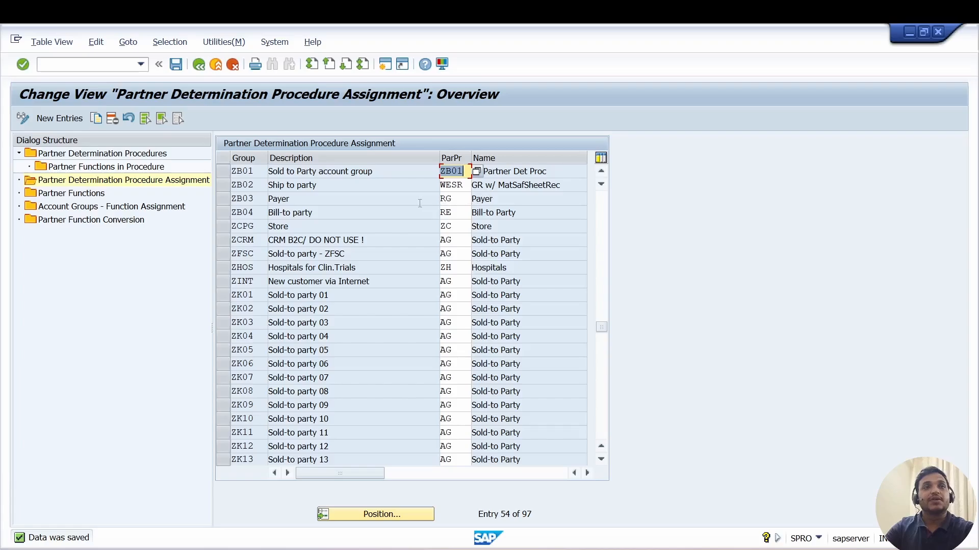
Review the partner functions assigned to the existing partner determination procedure ZA01
{"action": "left_click", "coordinate": [340, 175]}
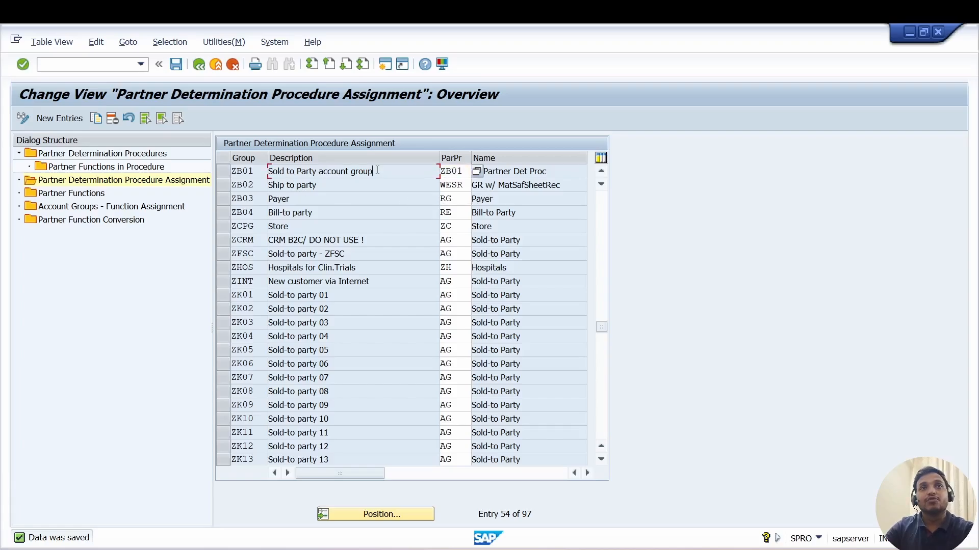
{"action": "double_click", "coordinate": [119, 155]}
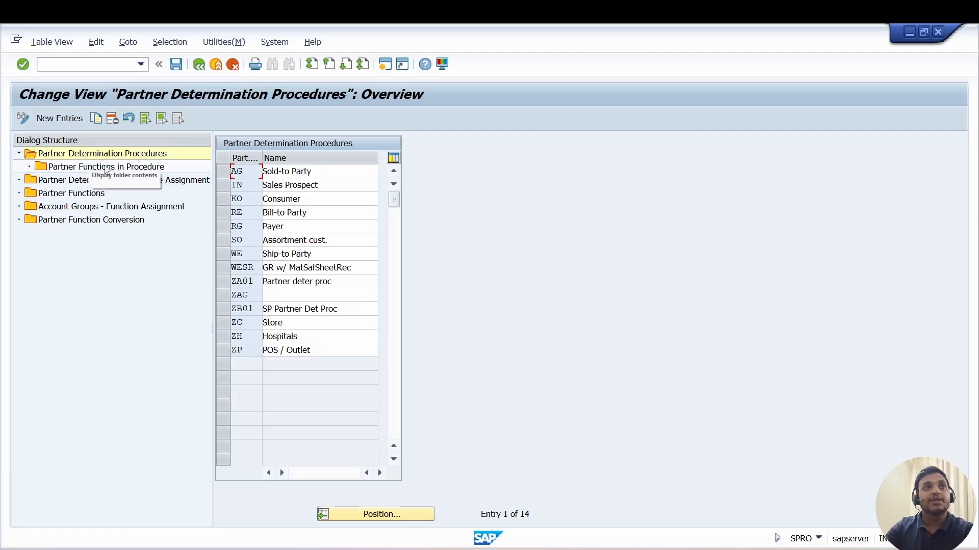
{"action": "double_click", "coordinate": [105, 168]}
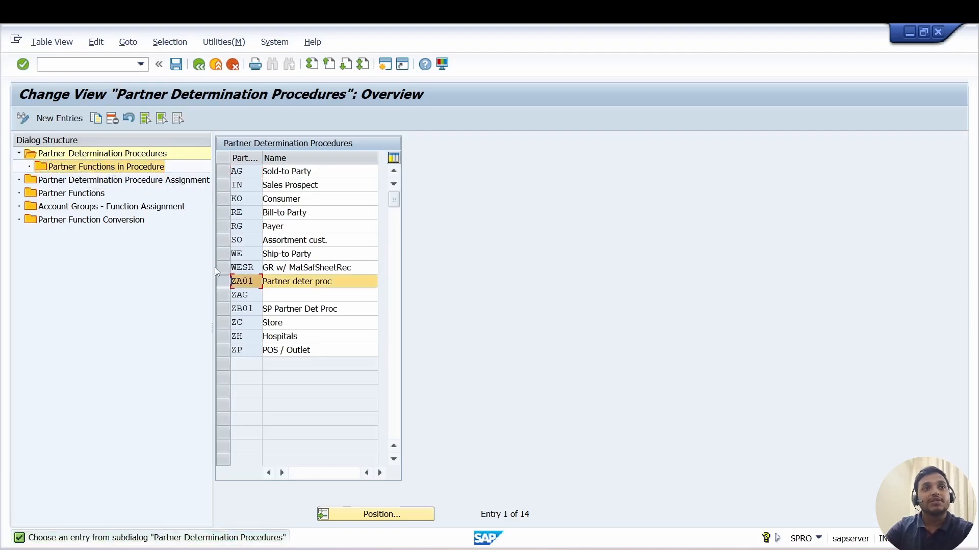
{"action": "double_click", "coordinate": [135, 170]}
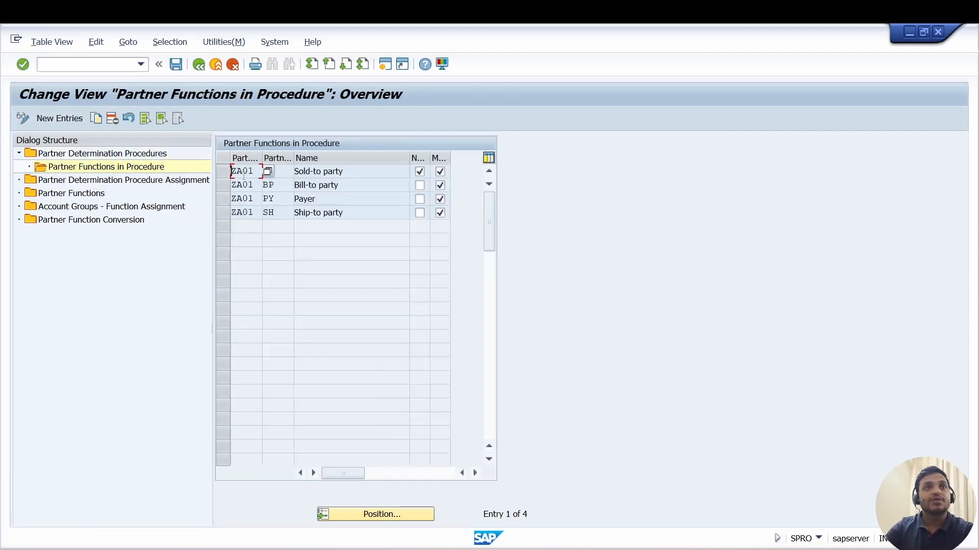
{"action": "left_click", "coordinate": [281, 172]}
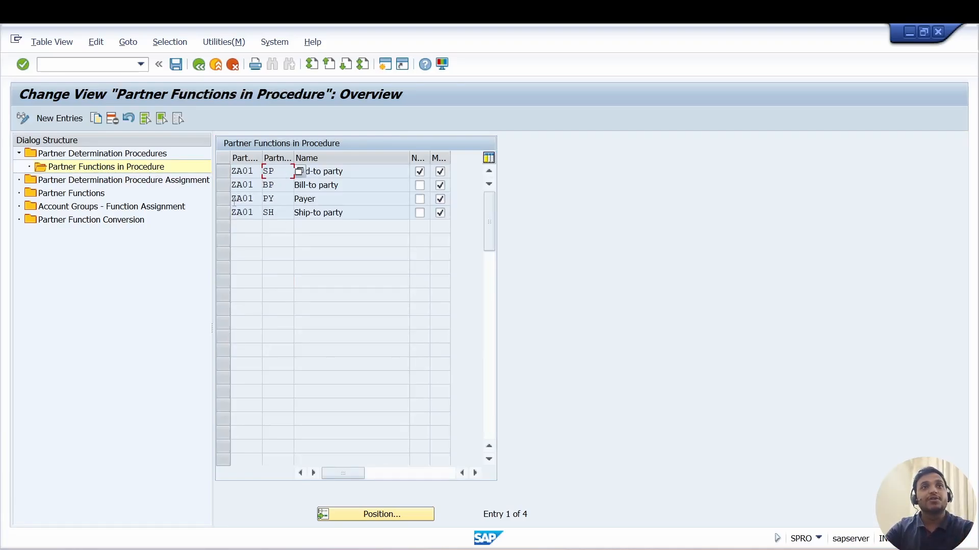
{"action": "left_click", "coordinate": [284, 215]}
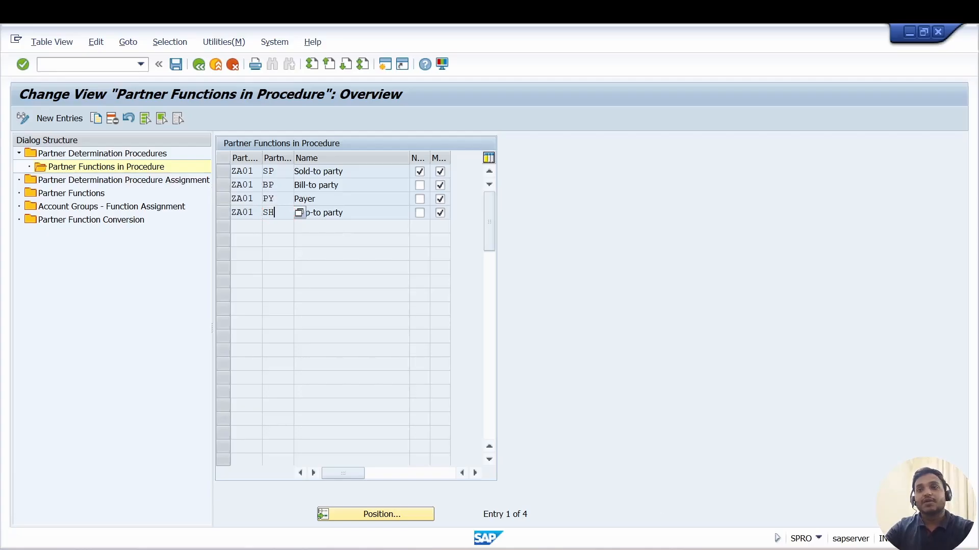
Switch to the SAP SD notes in Word and read step 5 on assigning partner functions to customer account groups
{"action": "key", "text": "alt+Tab"}
{"action": "scroll", "coordinate": [519, 312], "scroll_direction": "down", "scroll_amount": 3}
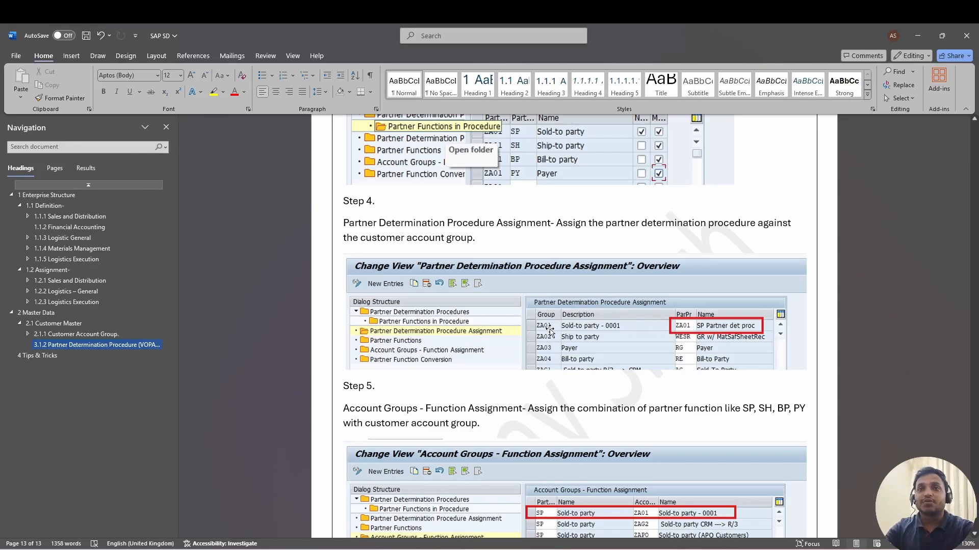
{"action": "scroll", "coordinate": [551, 329], "scroll_direction": "down", "scroll_amount": 2}
{"action": "left_click", "coordinate": [406, 296]}
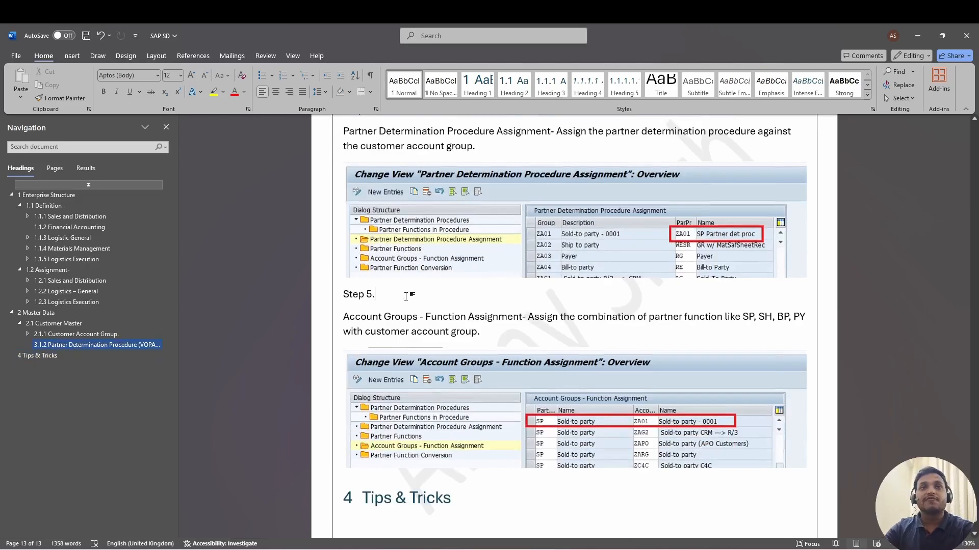
{"action": "scroll", "coordinate": [425, 322], "scroll_direction": "down", "scroll_amount": 2}
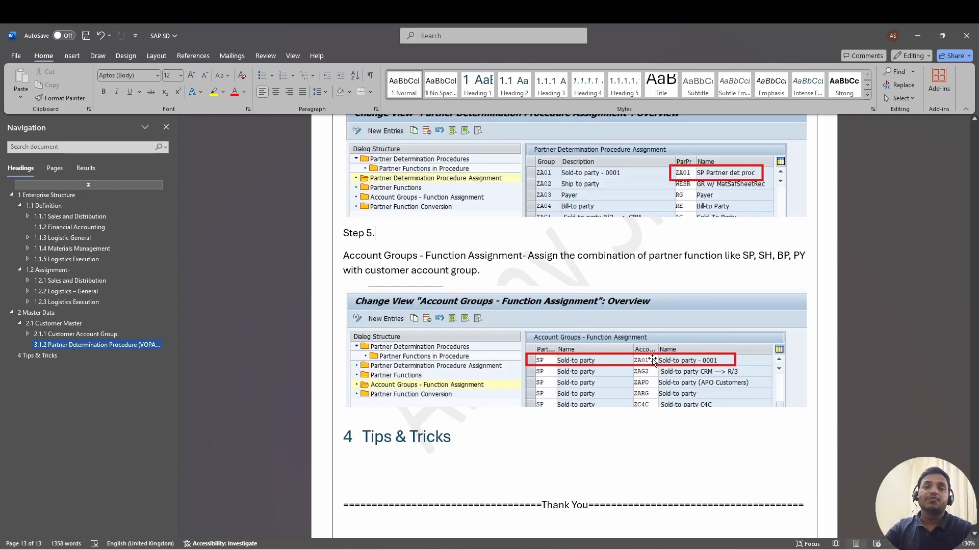
Switch back to SAP, open Account Groups - Function Assignment and position the list at partner function SP with account group ZB01
{"action": "key", "text": "alt+Tab"}
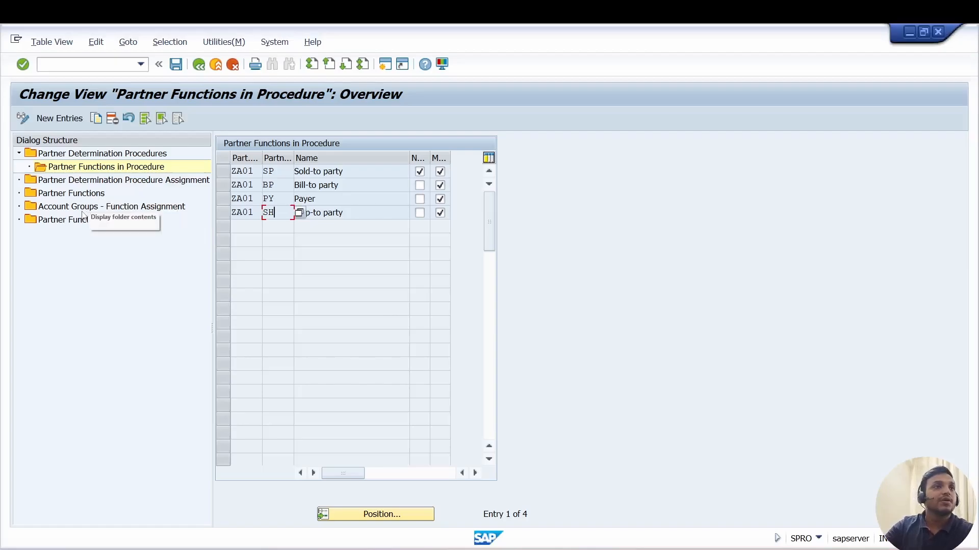
{"action": "double_click", "coordinate": [84, 210]}
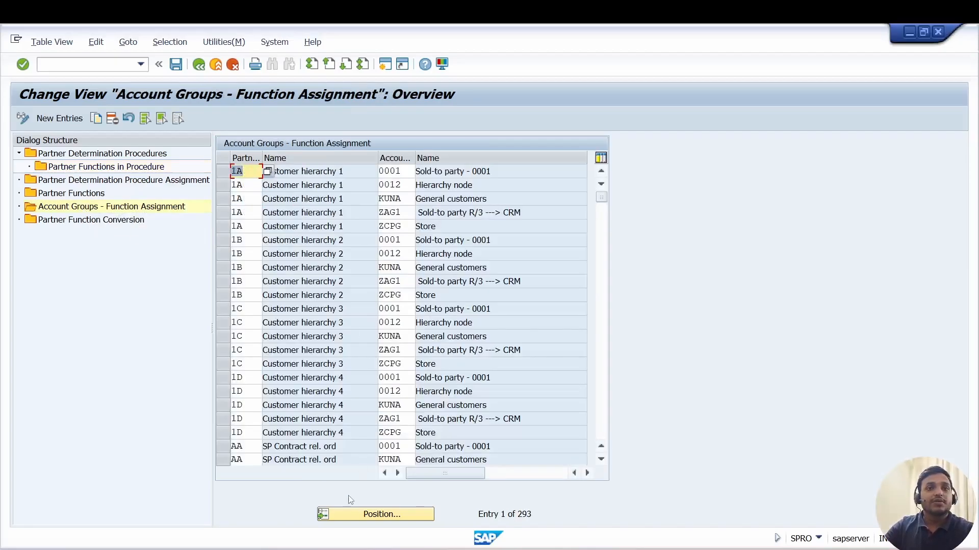
{"action": "left_click", "coordinate": [378, 515]}
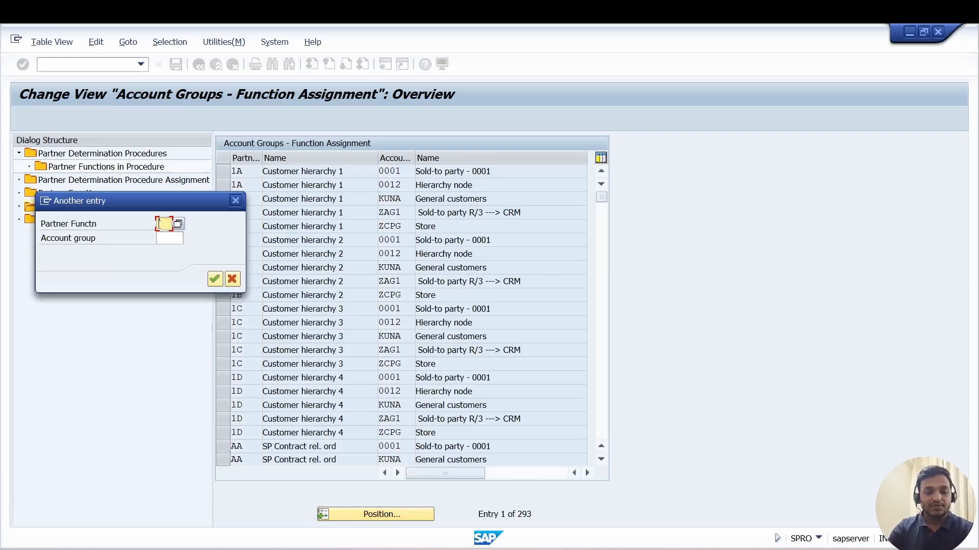
{"action": "type", "text": "sp"}
{"action": "key", "text": "Tab"}
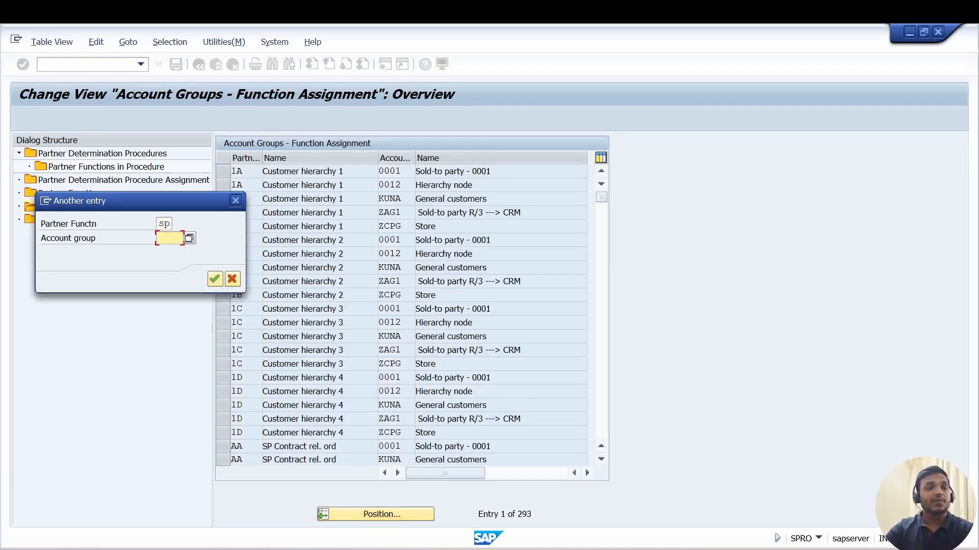
{"action": "type", "text": "zb01"}
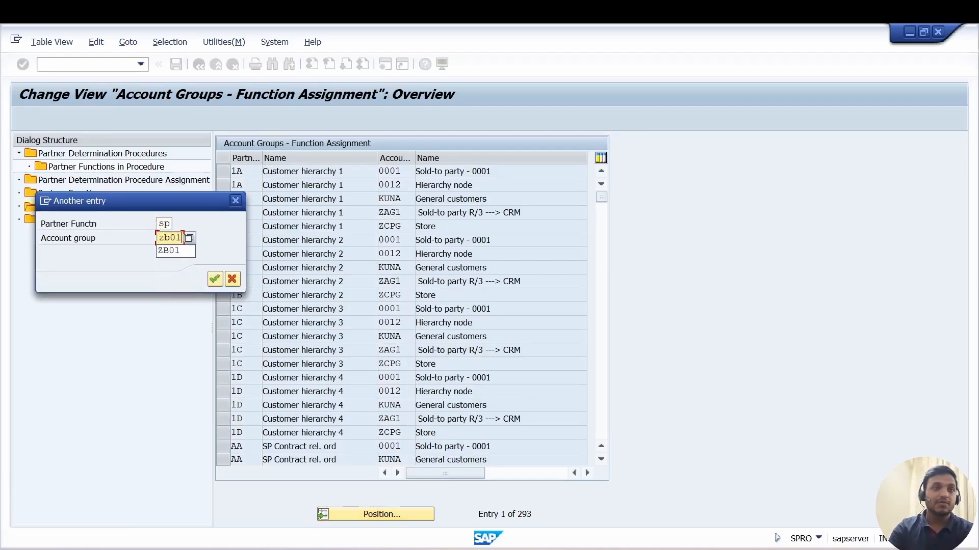
{"action": "key", "text": "Return"}
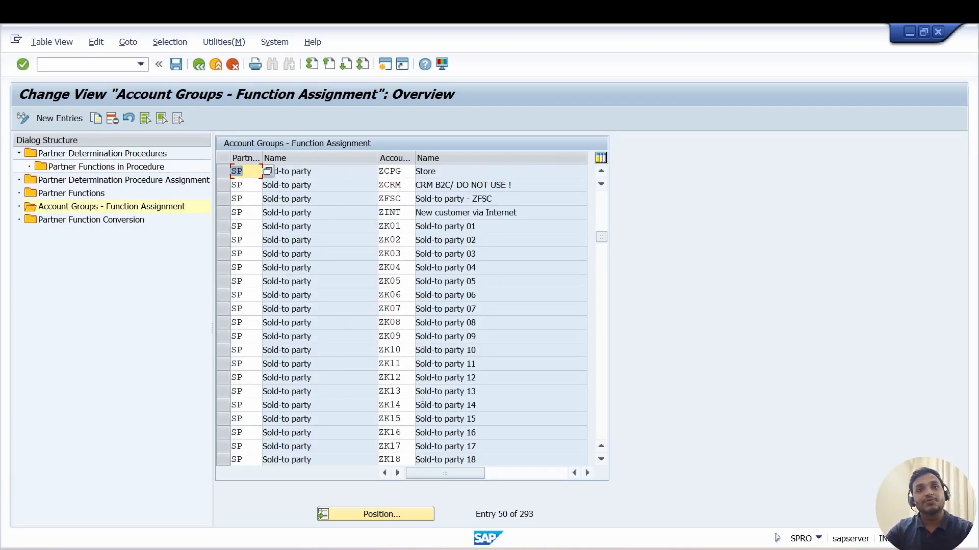
Look through the sold-to party (SP) assignments and locate the entry for account group ZA01
{"action": "scroll", "coordinate": [413, 342], "scroll_direction": "down", "scroll_amount": 2}
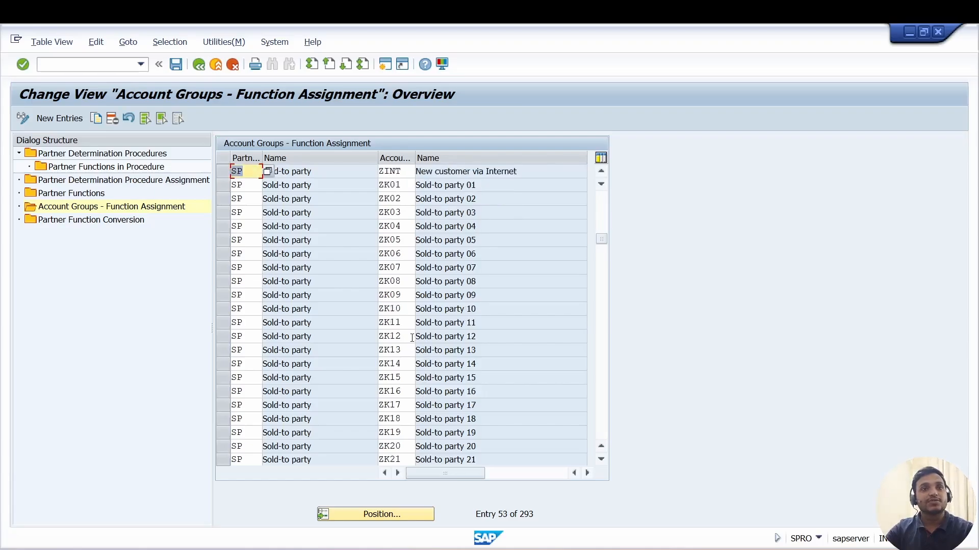
{"action": "scroll", "coordinate": [413, 342], "scroll_direction": "down", "scroll_amount": 5}
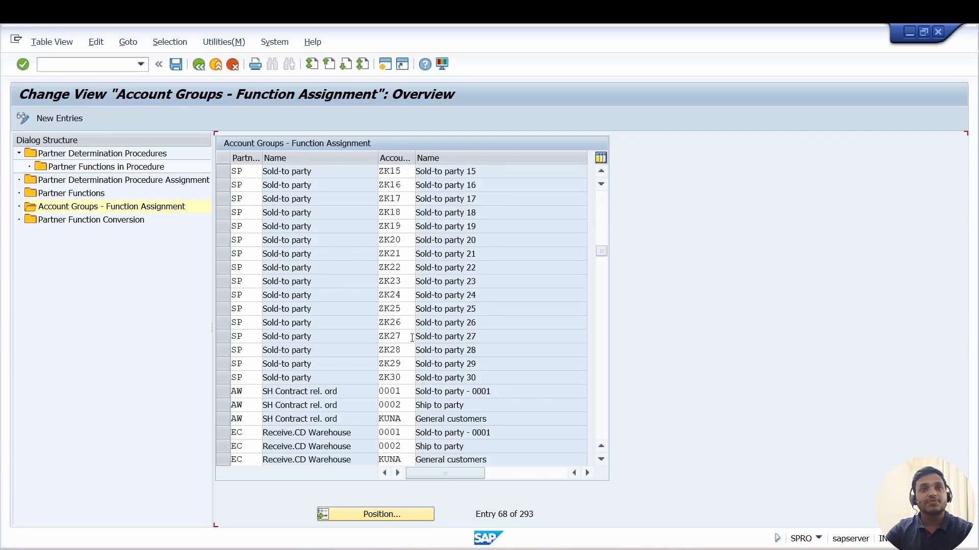
{"action": "scroll", "coordinate": [413, 341], "scroll_direction": "up", "scroll_amount": 7}
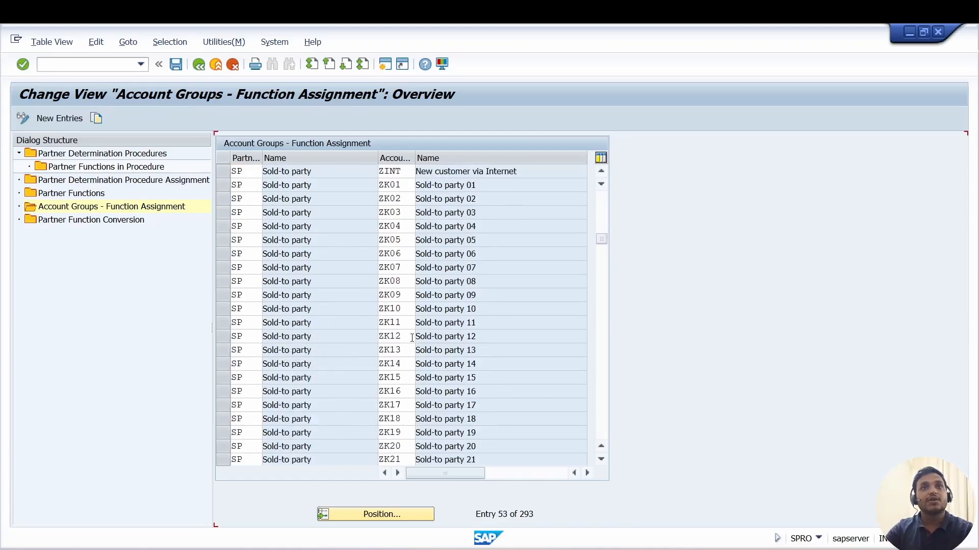
{"action": "scroll", "coordinate": [412, 338], "scroll_direction": "up", "scroll_amount": 3}
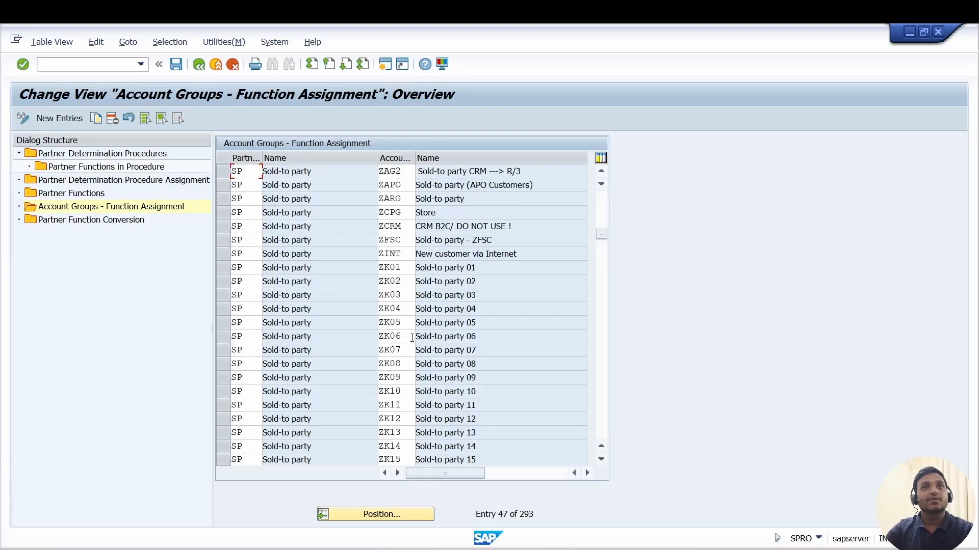
{"action": "left_click", "coordinate": [403, 227]}
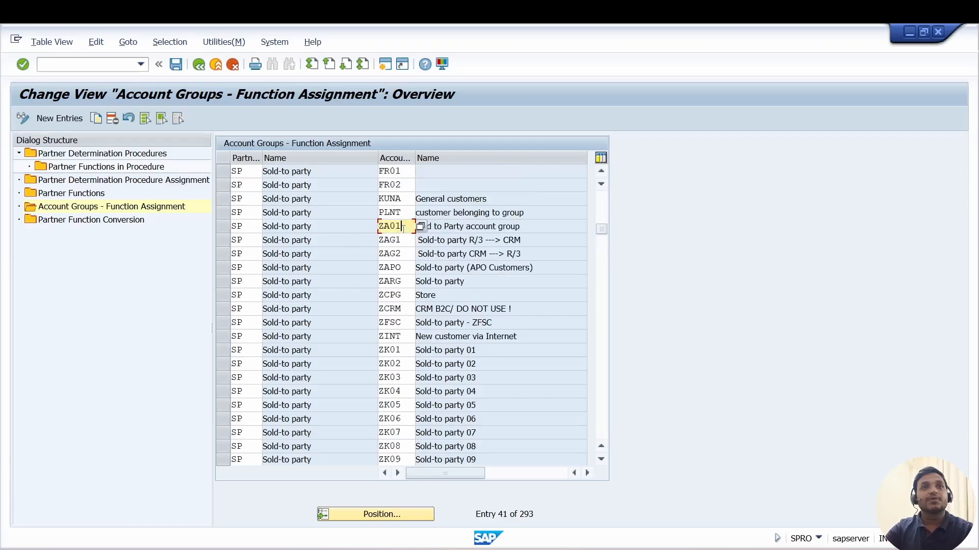
Create a new function assignment entry linking partner function SP to account group ZB01
{"action": "left_click", "coordinate": [403, 240]}
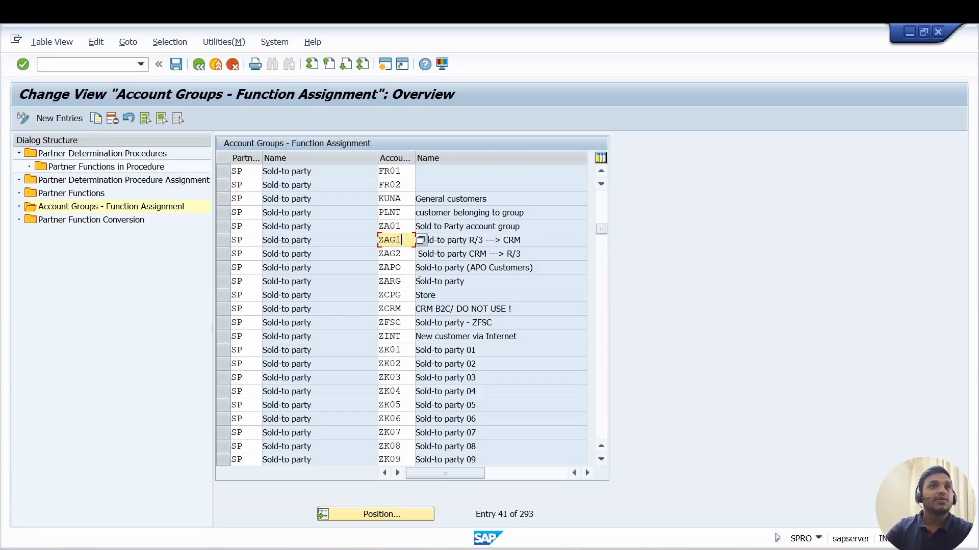
{"action": "left_click", "coordinate": [64, 121]}
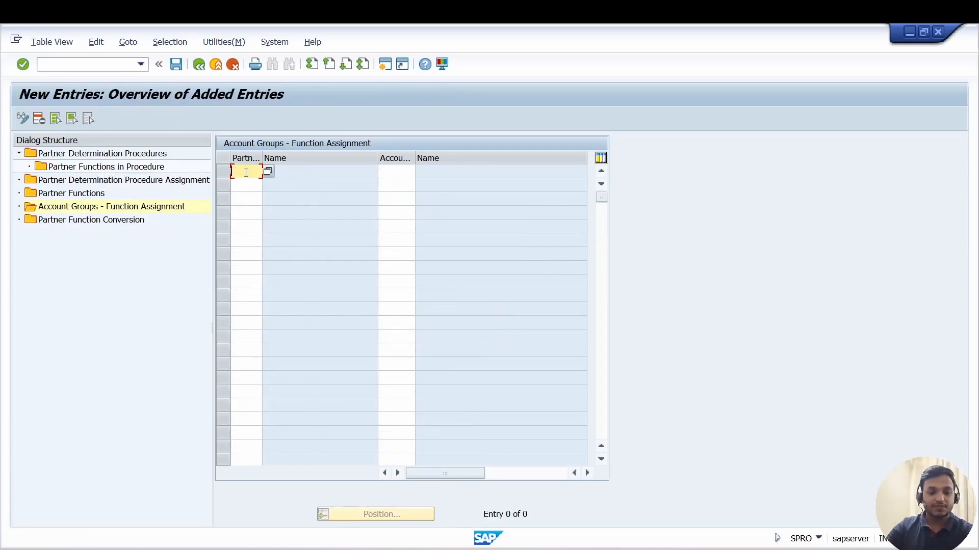
{"action": "type", "text": "SP"}
{"action": "key", "text": "Tab"}
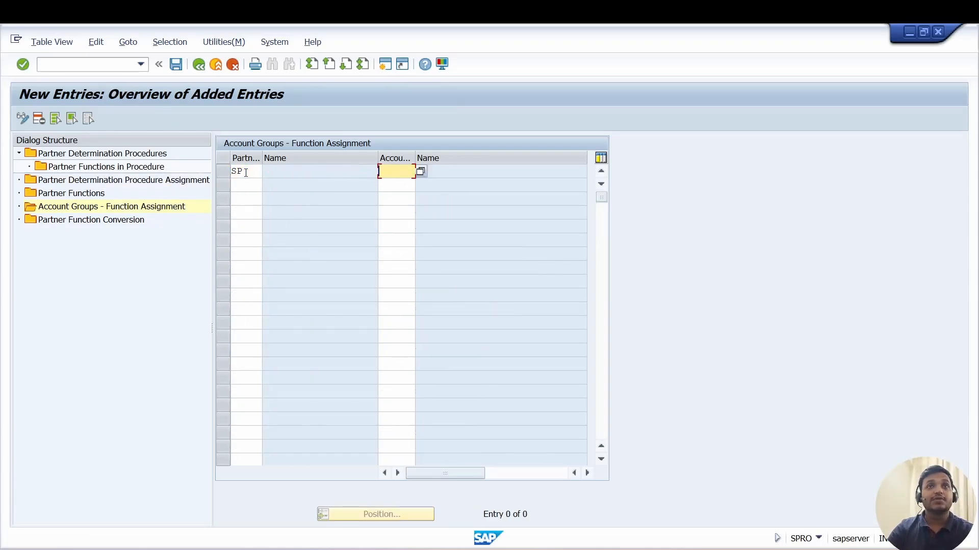
{"action": "type", "text": "ZB01"}
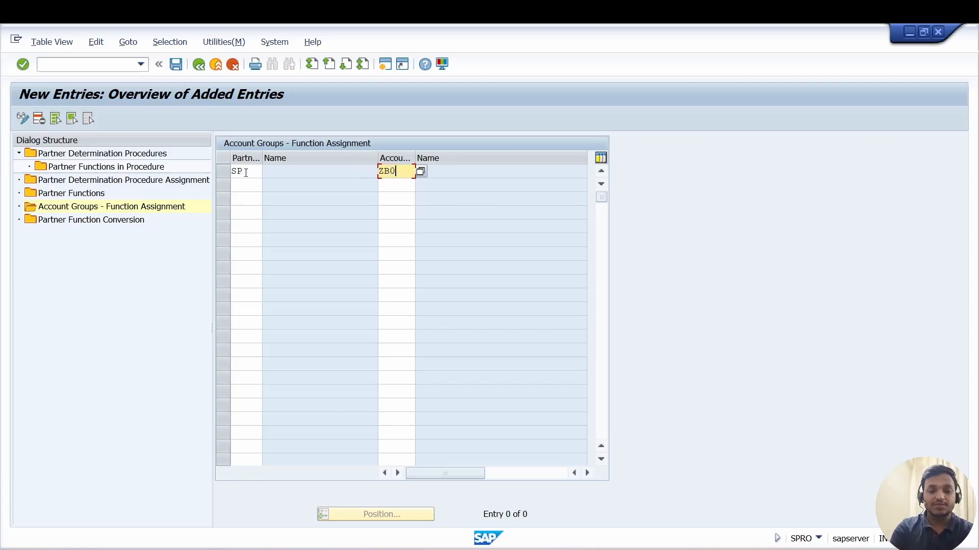
{"action": "key", "text": "Return"}
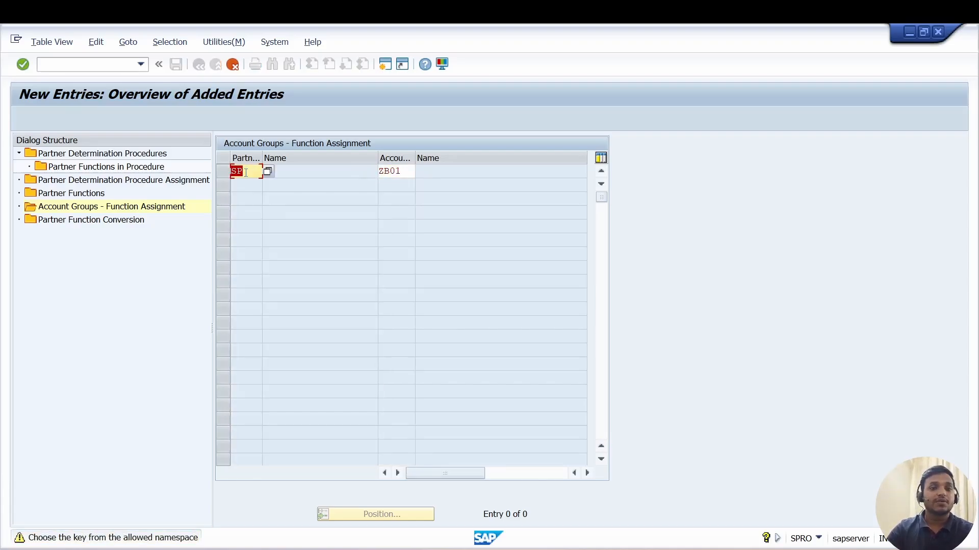
{"action": "key", "text": "Return"}
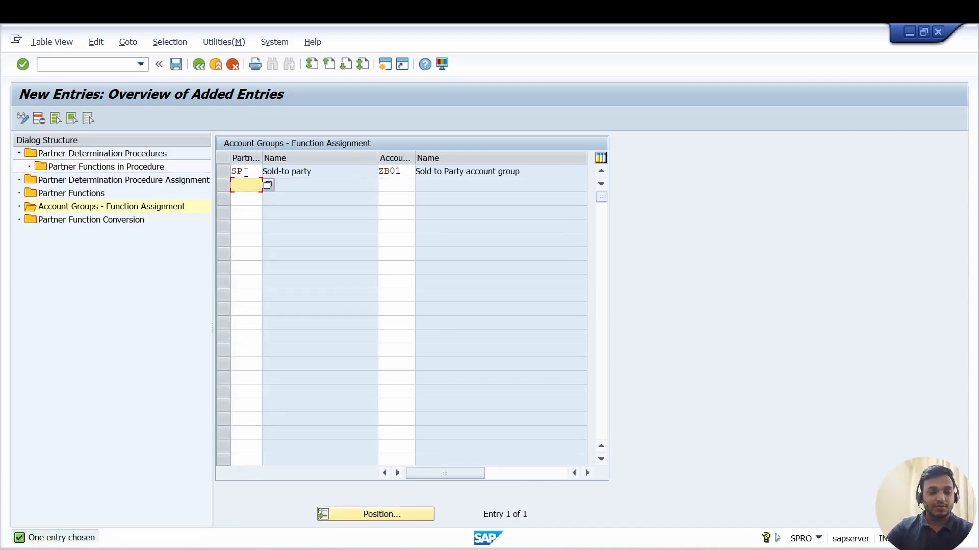
Add a second assignment row for partner function SH with account group ZB01
{"action": "type", "text": "s"}
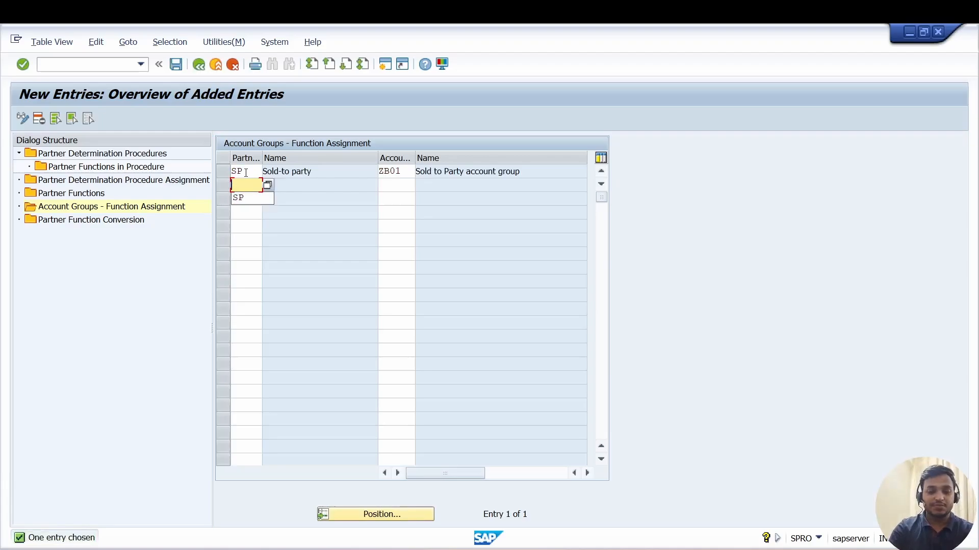
{"action": "type", "text": "dh"}
{"action": "key", "text": "Tab"}
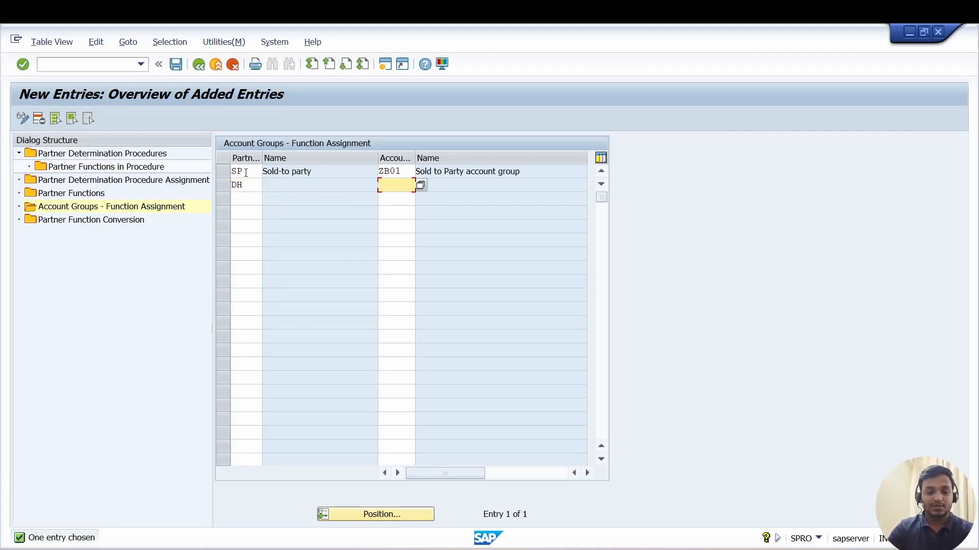
{"action": "type", "text": "ZB01"}
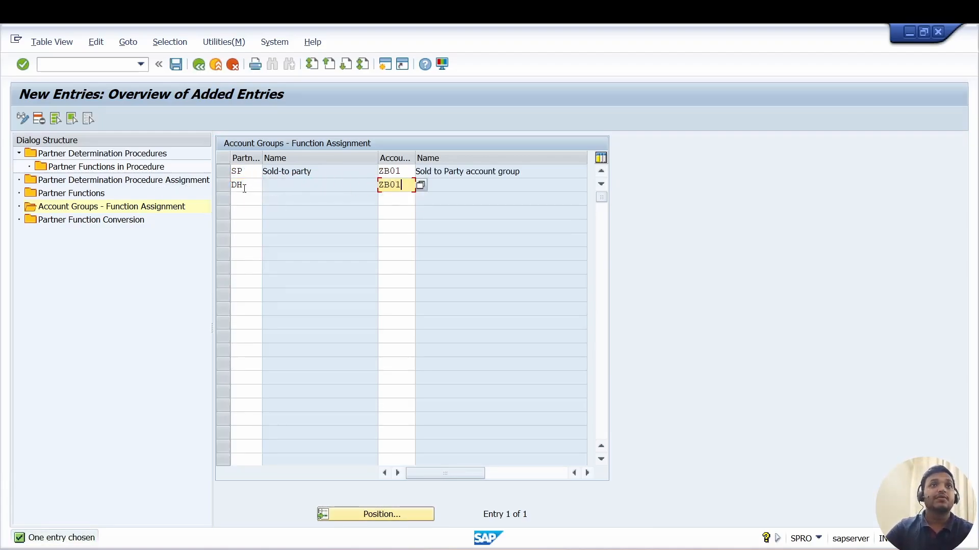
{"action": "left_click", "coordinate": [237, 185]}
{"action": "key", "text": "BackSpace"}
{"action": "key", "text": "BackSpace"}
{"action": "type", "text": "sh"}
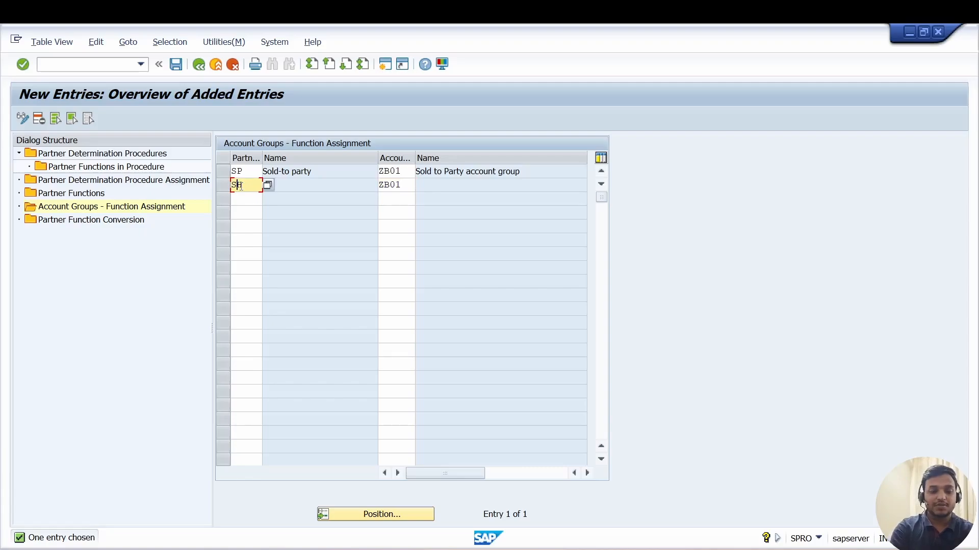
Add assignment rows for partner functions BP and PY, both with account group ZB01
{"action": "left_click", "coordinate": [244, 198]}
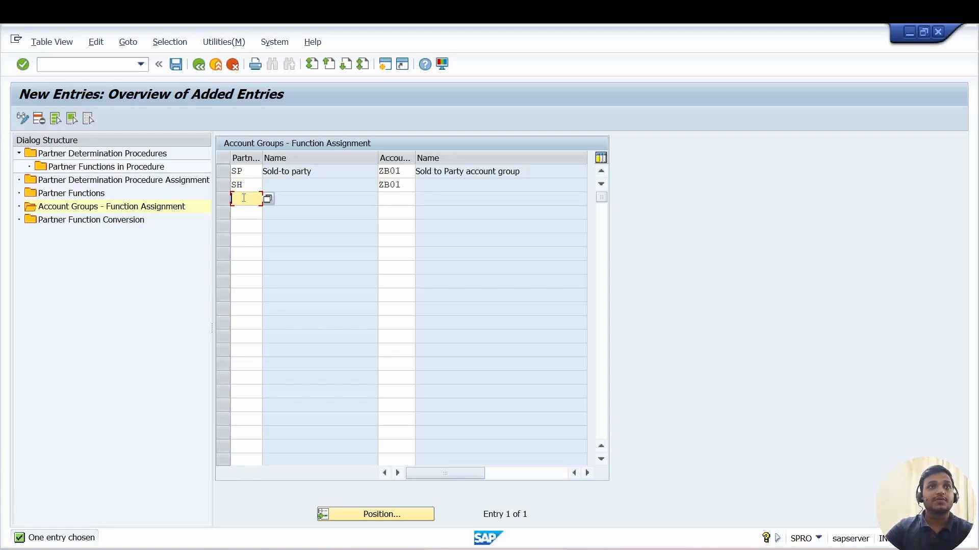
{"action": "type", "text": "bp"}
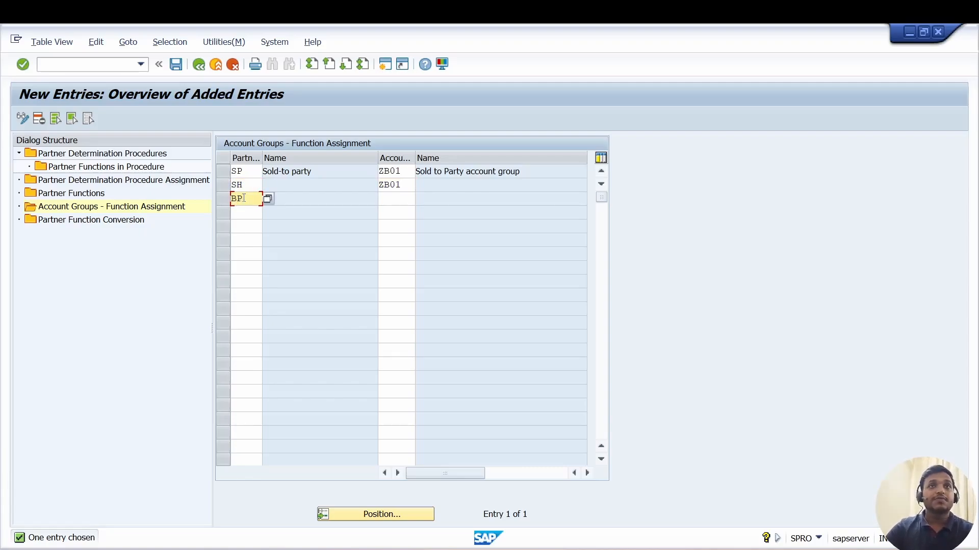
{"action": "left_click", "coordinate": [244, 212]}
{"action": "type", "text": "py"}
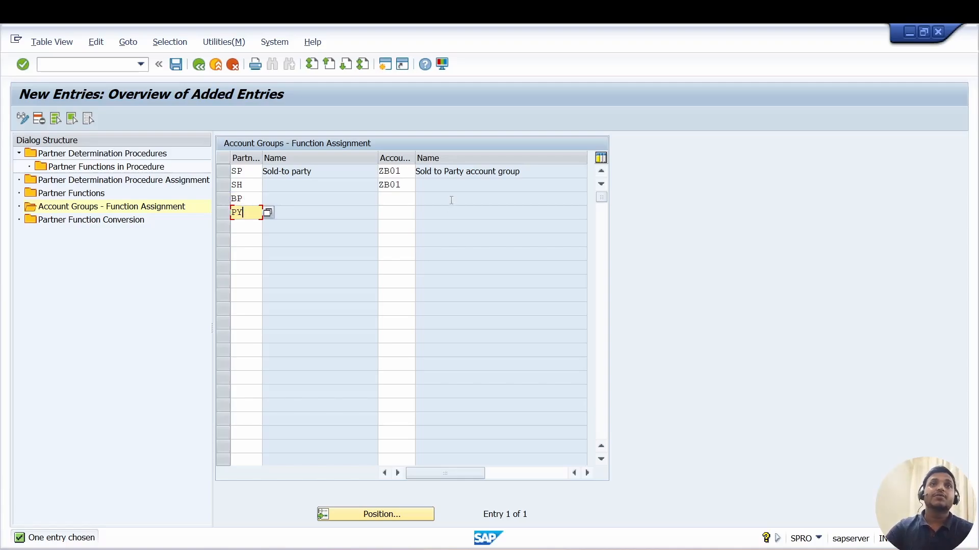
{"action": "left_click", "coordinate": [399, 195]}
{"action": "type", "text": "zb01"}
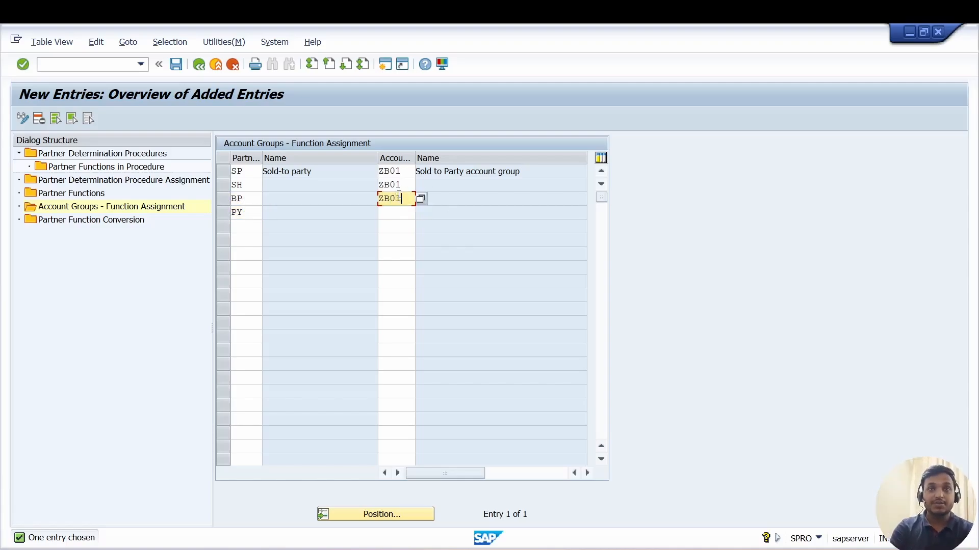
{"action": "left_click", "coordinate": [396, 209]}
{"action": "type", "text": "zb01"}
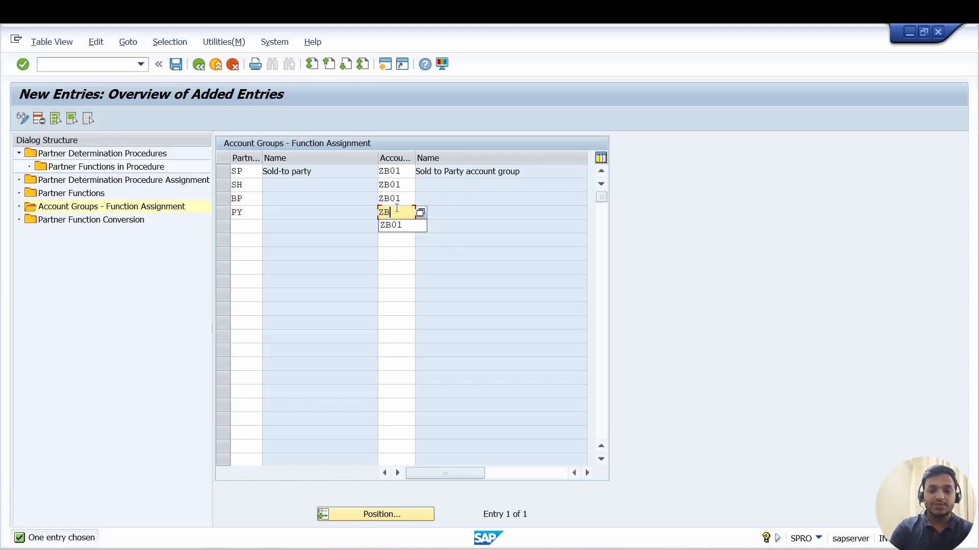
Confirm the SH, BP and PY assignment rows and save the new entries
{"action": "key", "text": "Return"}
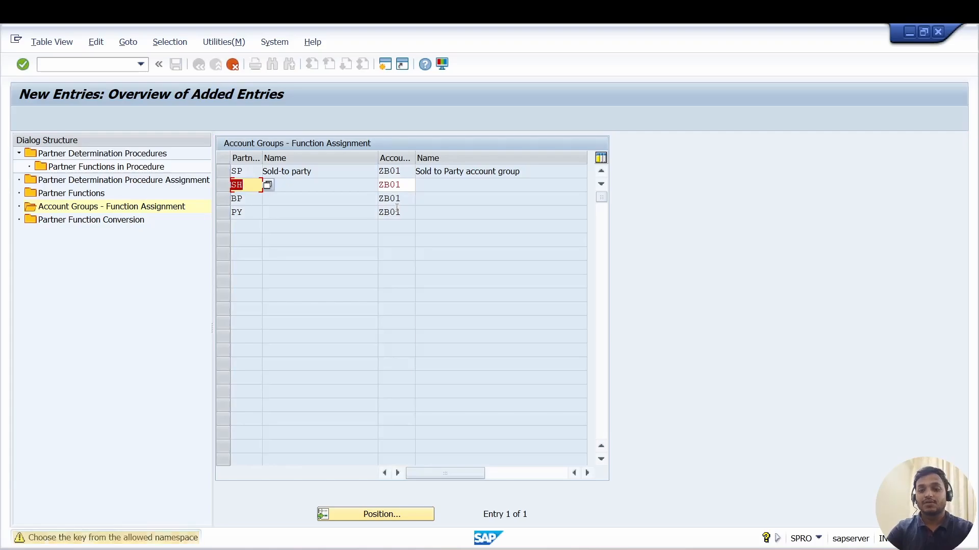
{"action": "key", "text": "Return"}
{"action": "key", "text": "Return"}
{"action": "key", "text": "Return"}
{"action": "key", "text": "Return"}
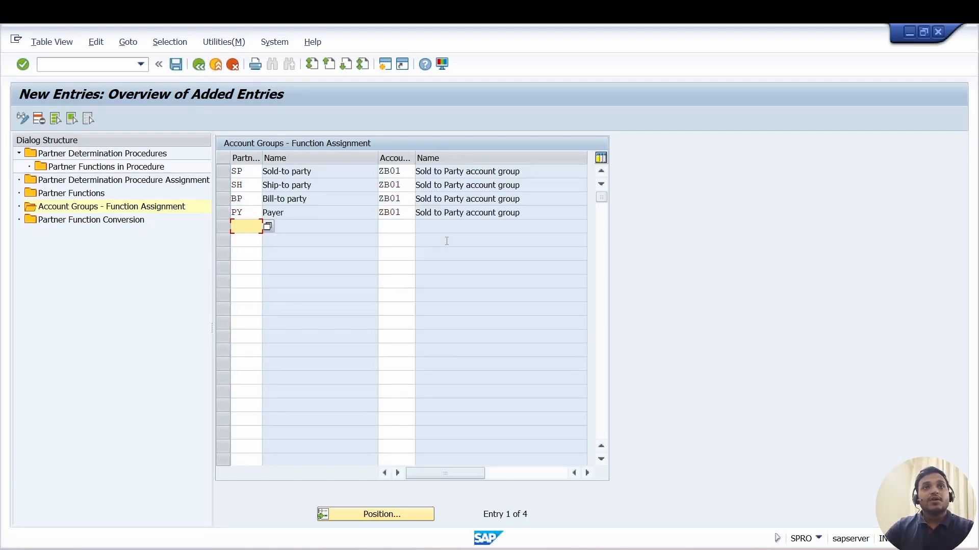
{"action": "left_click", "coordinate": [176, 64]}
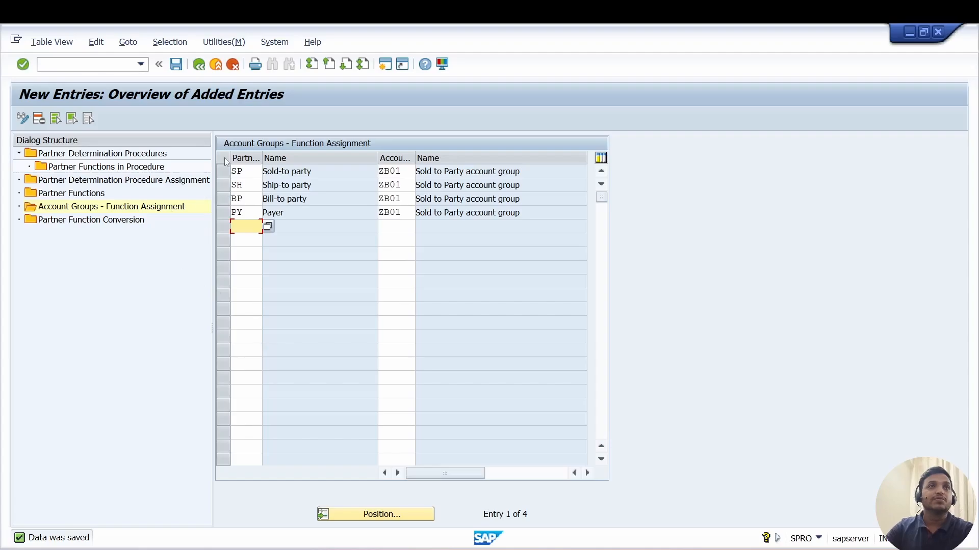
Open the Partner Functions overview and position the list at SP to examine the sold-to party's settings
{"action": "double_click", "coordinate": [88, 198]}
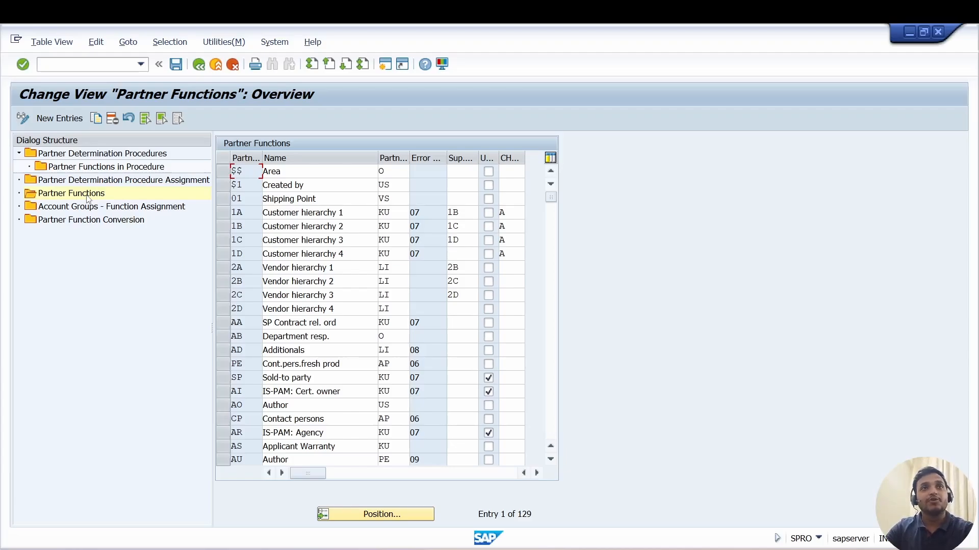
{"action": "left_click", "coordinate": [345, 509]}
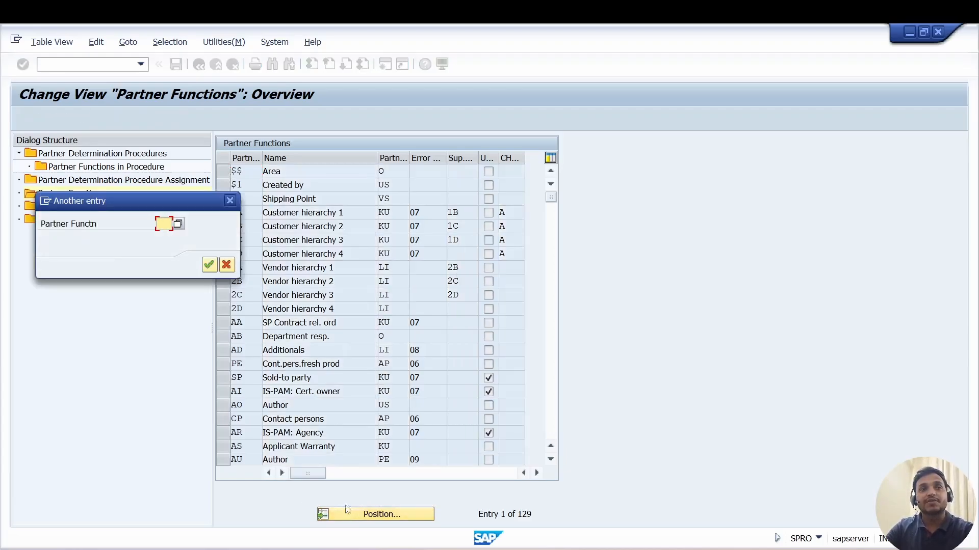
{"action": "left_click", "coordinate": [230, 200]}
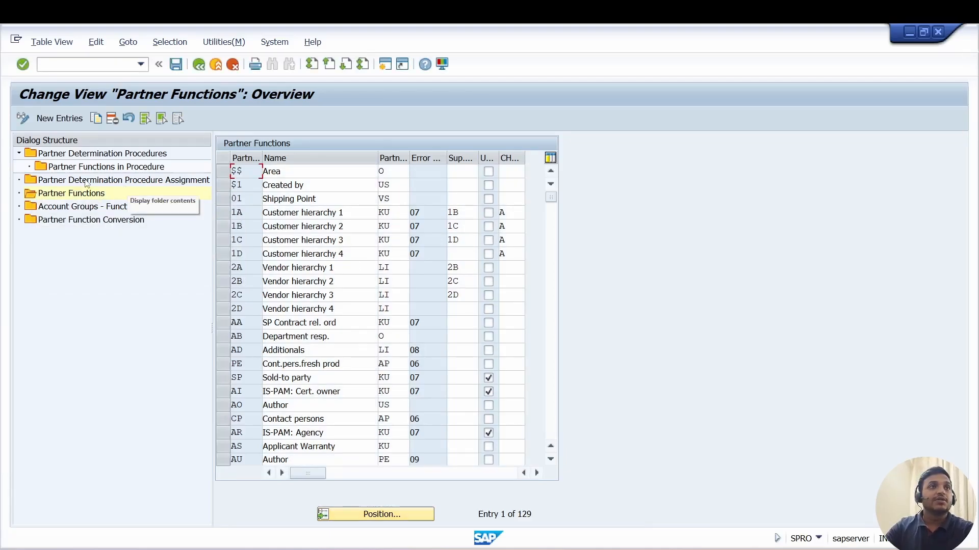
{"action": "left_click", "coordinate": [364, 514]}
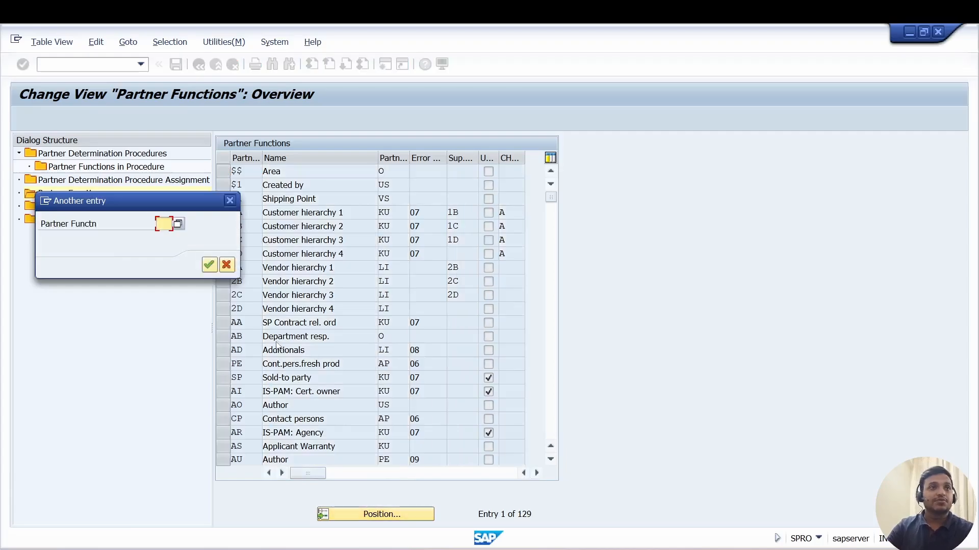
{"action": "type", "text": "sp"}
{"action": "key", "text": "Return"}
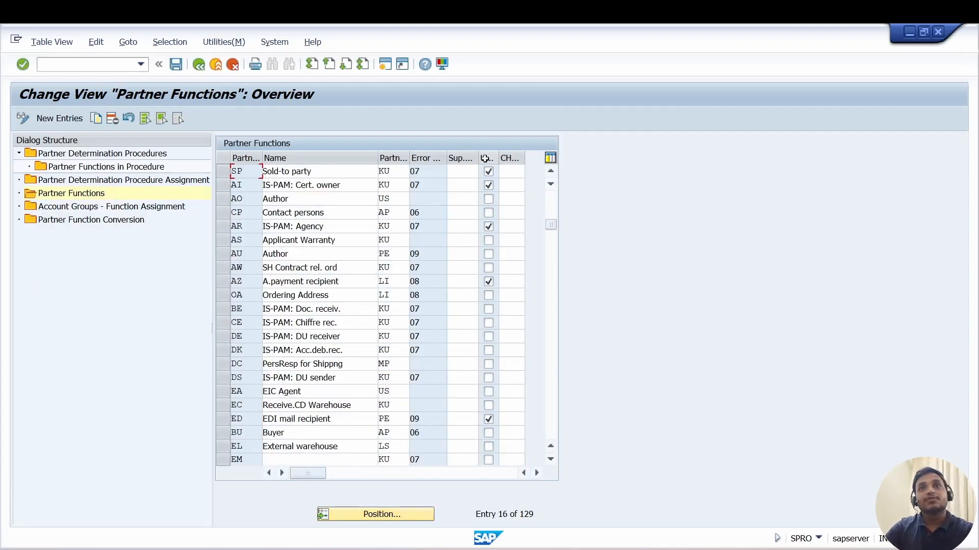
{"action": "left_click", "coordinate": [255, 174]}
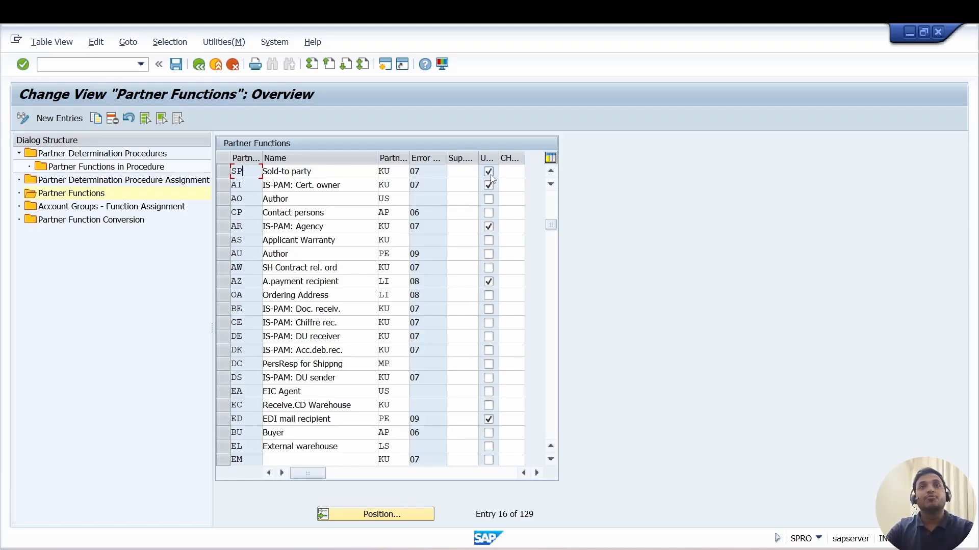
Position the Partner Functions list at SH and examine the ship-to party's settings
{"action": "left_click", "coordinate": [347, 516]}
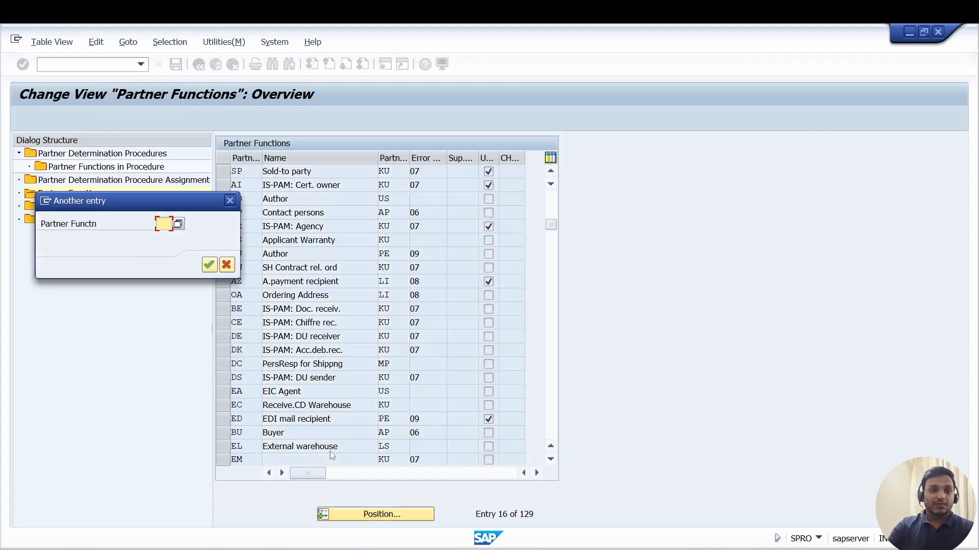
{"action": "type", "text": "SH"}
{"action": "key", "text": "Return"}
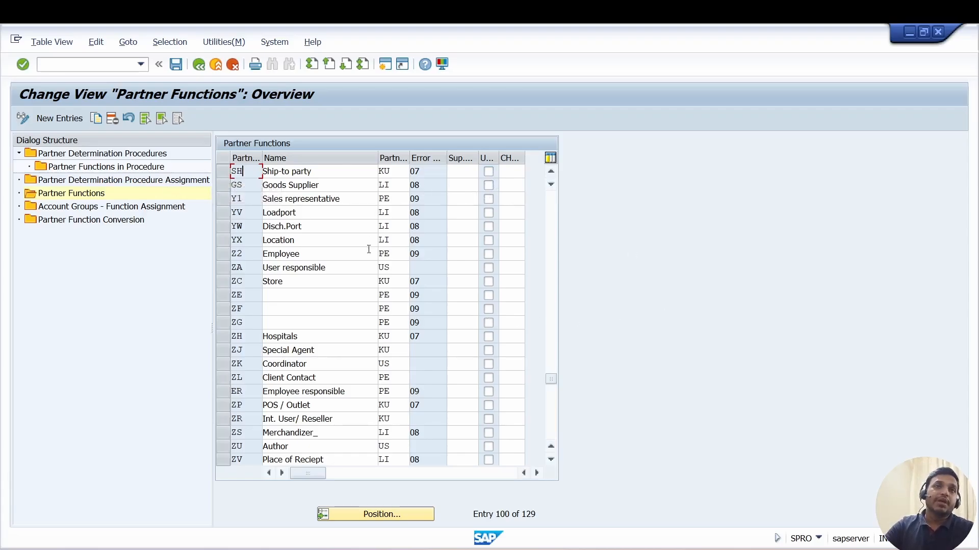
{"action": "double_click", "coordinate": [67, 197]}
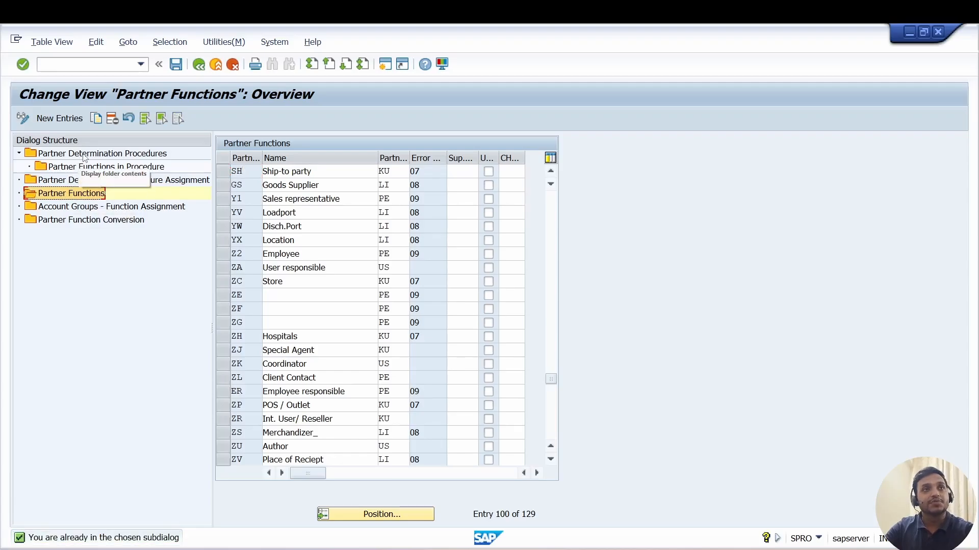
Return to Partner Determination Procedures and review the partner functions in procedure ZB01
{"action": "double_click", "coordinate": [84, 155]}
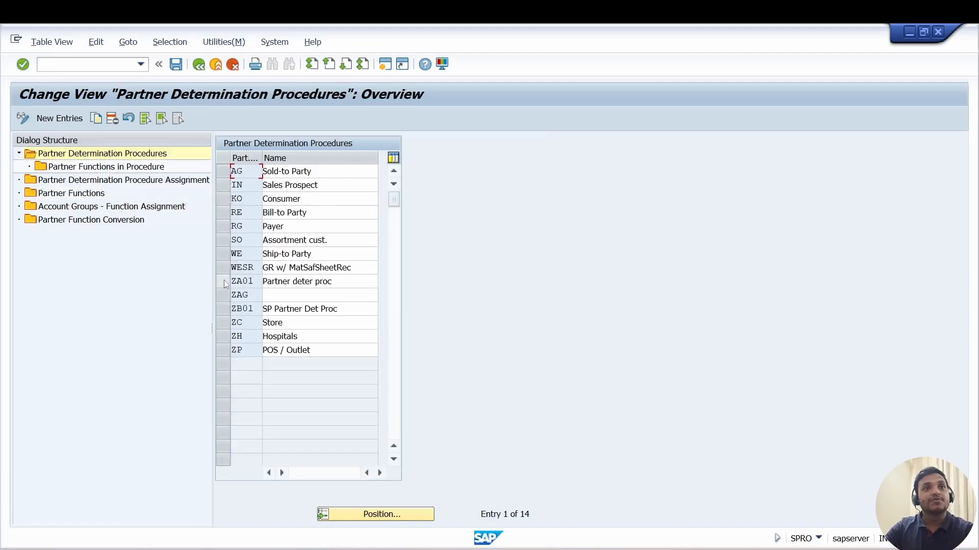
{"action": "left_click", "coordinate": [223, 281]}
{"action": "left_click", "coordinate": [224, 309]}
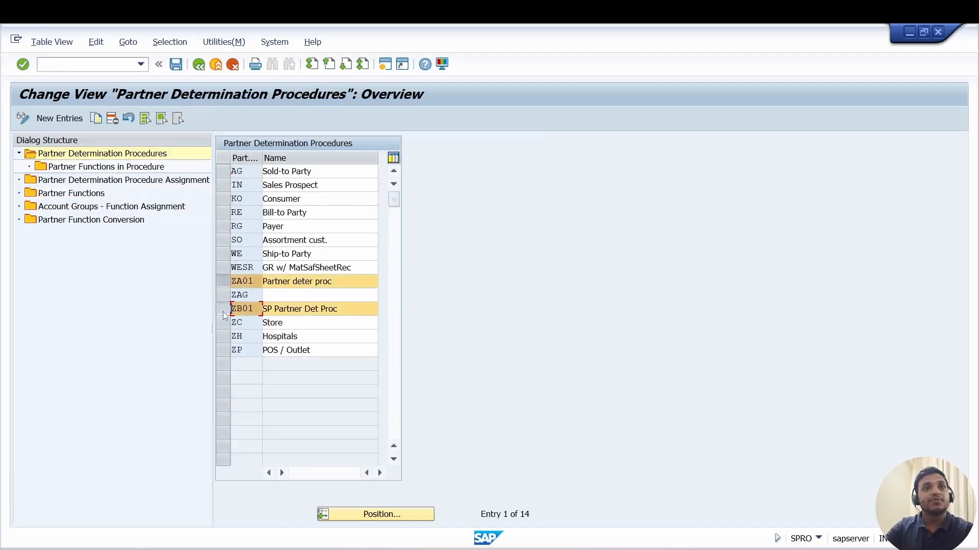
{"action": "left_click", "coordinate": [223, 282]}
{"action": "double_click", "coordinate": [128, 168]}
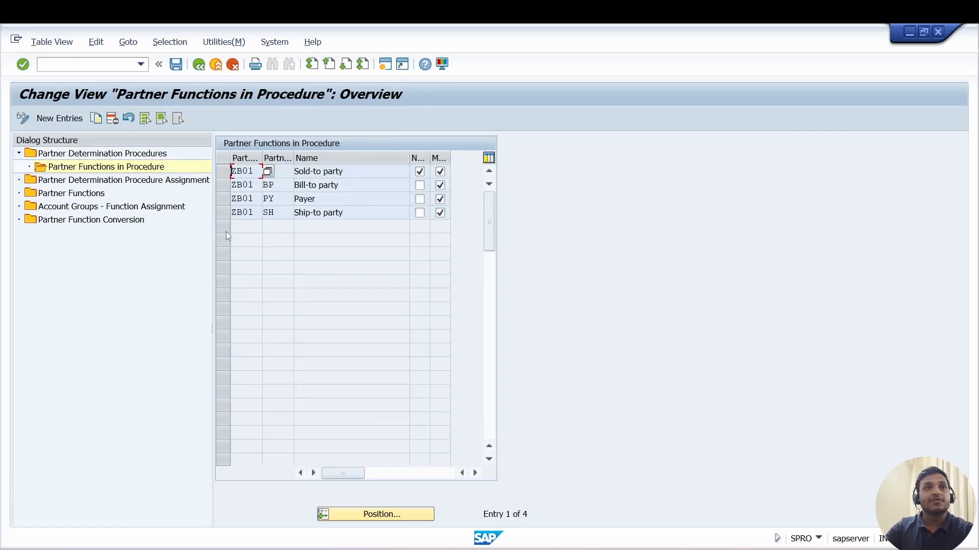
Review account group ZB01 in Partner Determination Procedure Assignment and in Account Groups - Function Assignment
{"action": "double_click", "coordinate": [125, 180]}
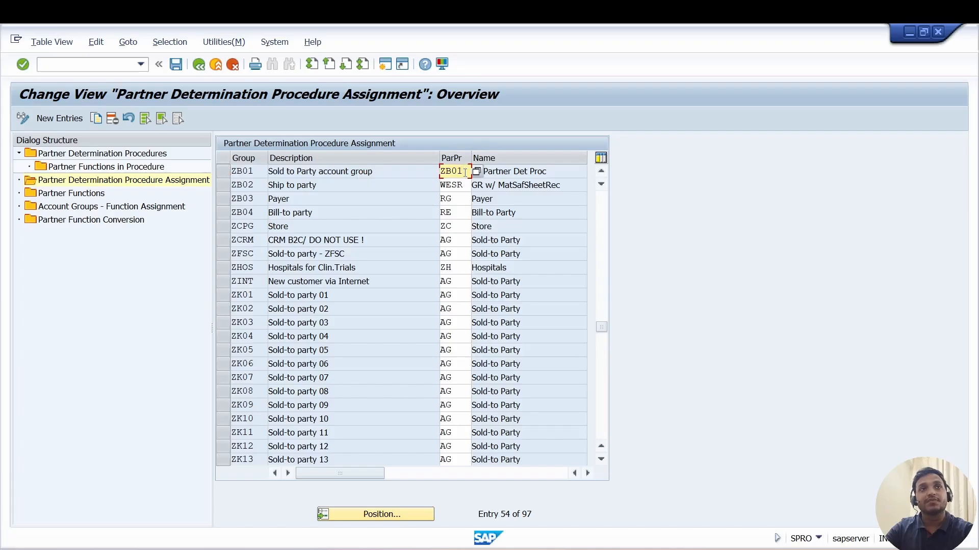
{"action": "left_click", "coordinate": [250, 170]}
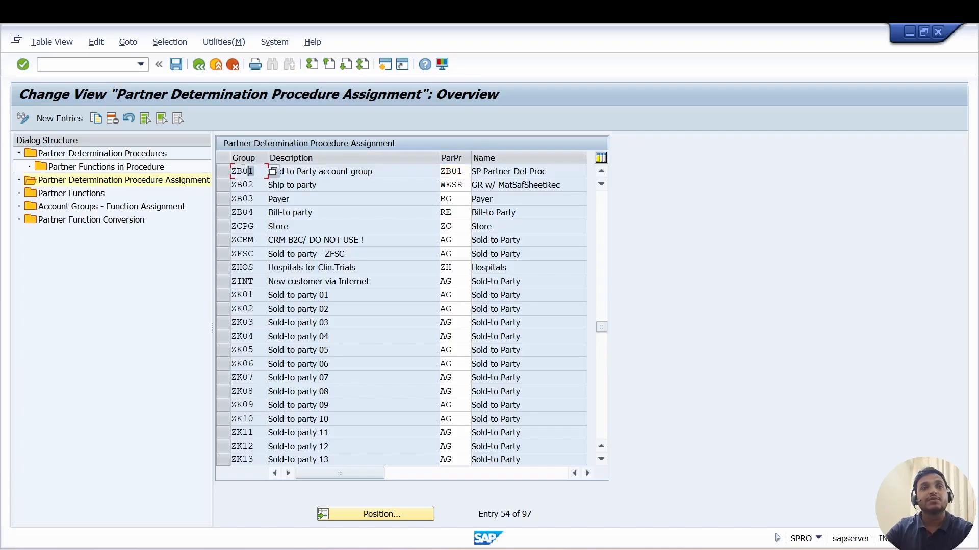
{"action": "left_click", "coordinate": [461, 173]}
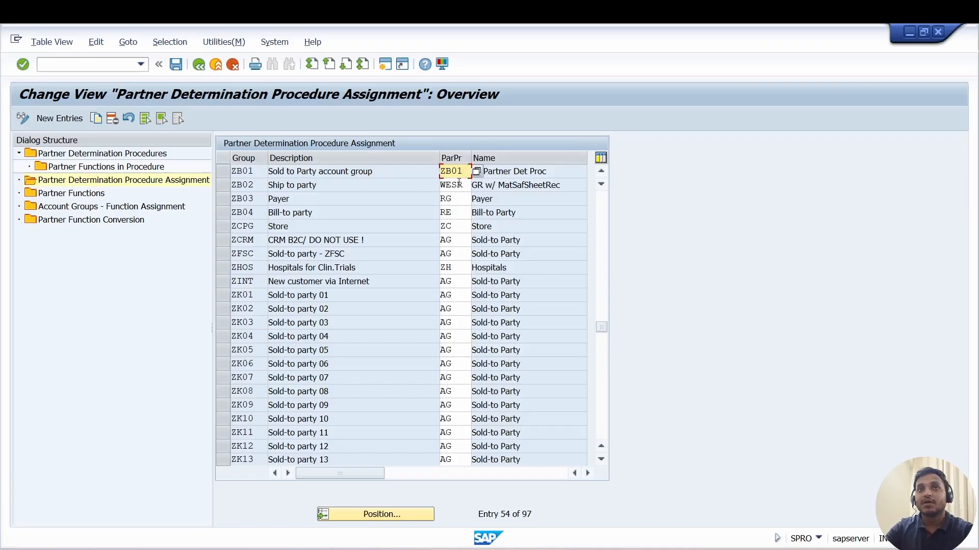
{"action": "left_click", "coordinate": [259, 172]}
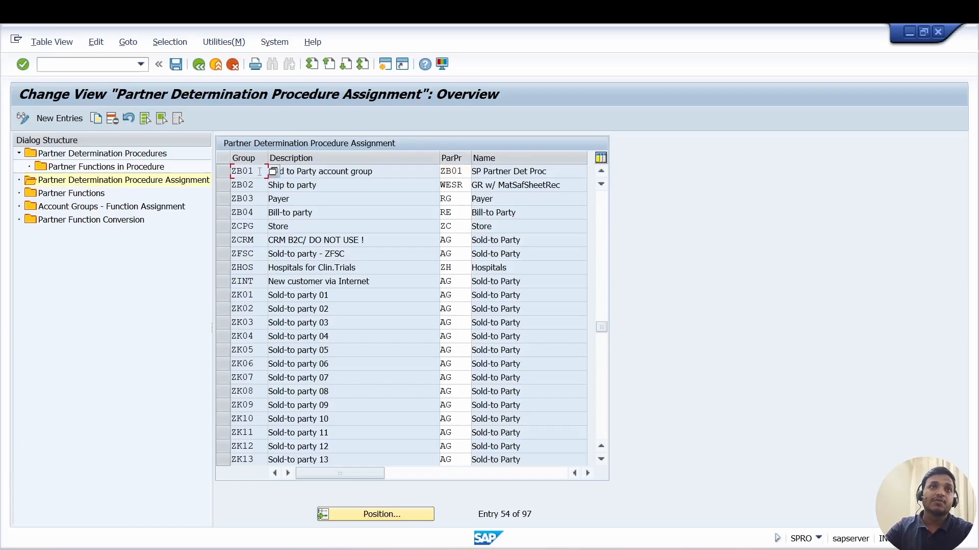
{"action": "double_click", "coordinate": [132, 207]}
{"action": "left_click", "coordinate": [405, 172]}
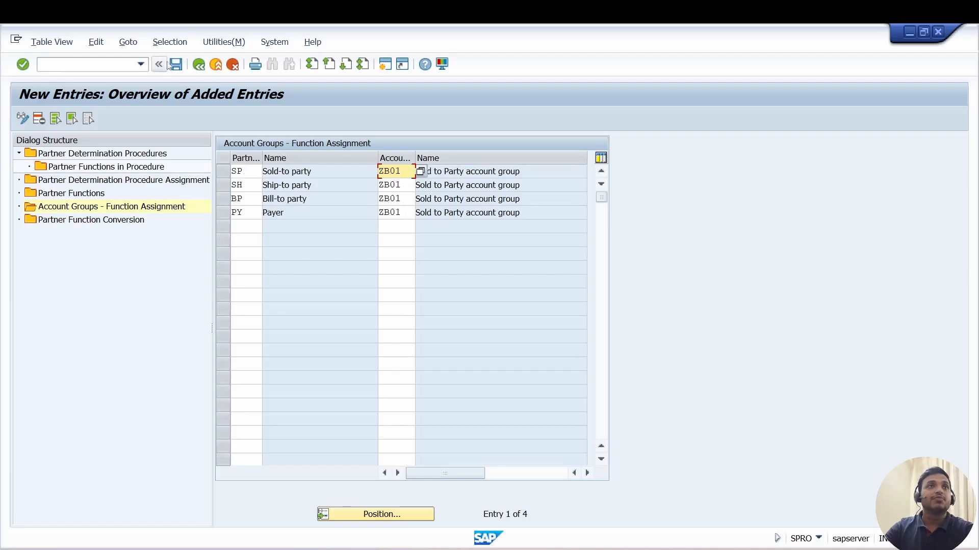
Leave the partner determination customizing and the implementation guide and return to SAP Easy Access
{"action": "key", "text": "Return"}
{"action": "left_click", "coordinate": [200, 70]}
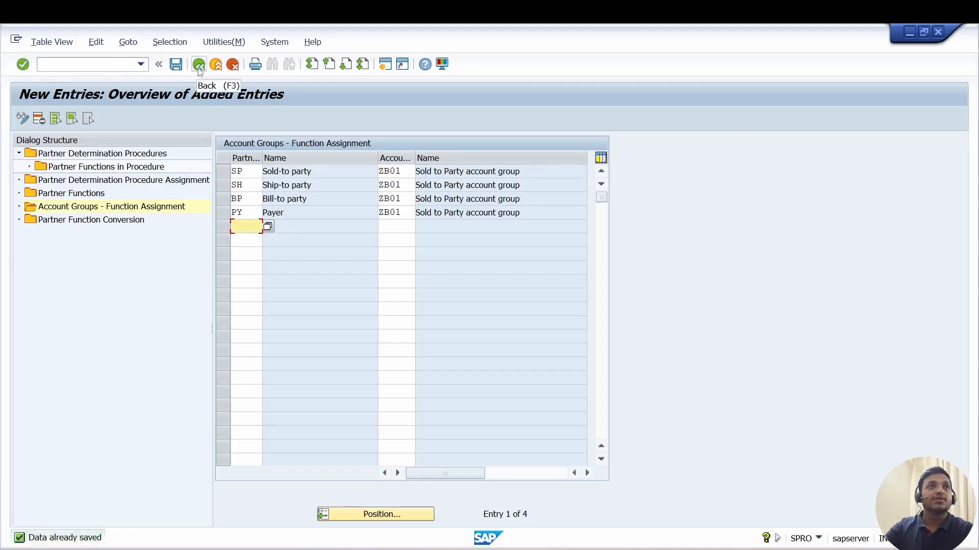
{"action": "left_click", "coordinate": [199, 70]}
{"action": "left_click", "coordinate": [199, 70]}
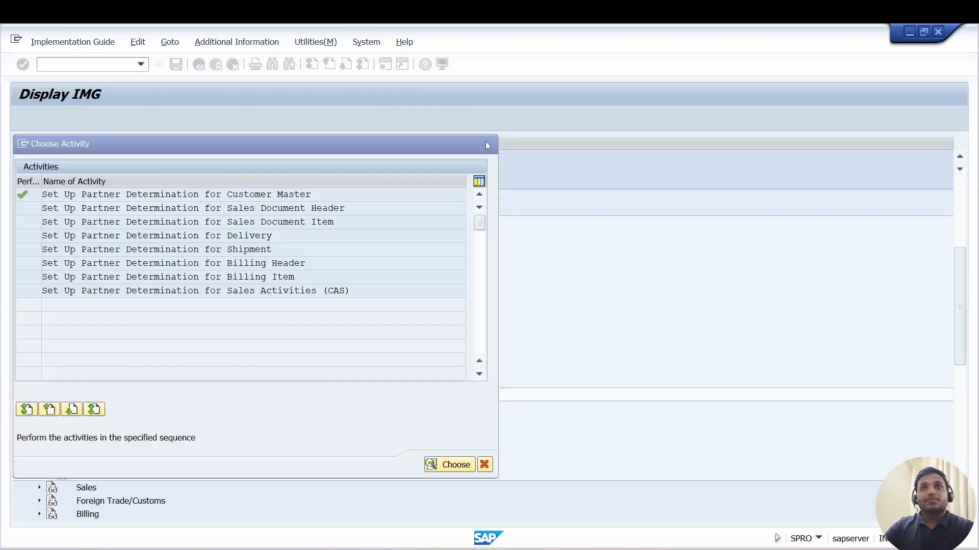
{"action": "left_click", "coordinate": [488, 144]}
{"action": "left_click", "coordinate": [199, 65]}
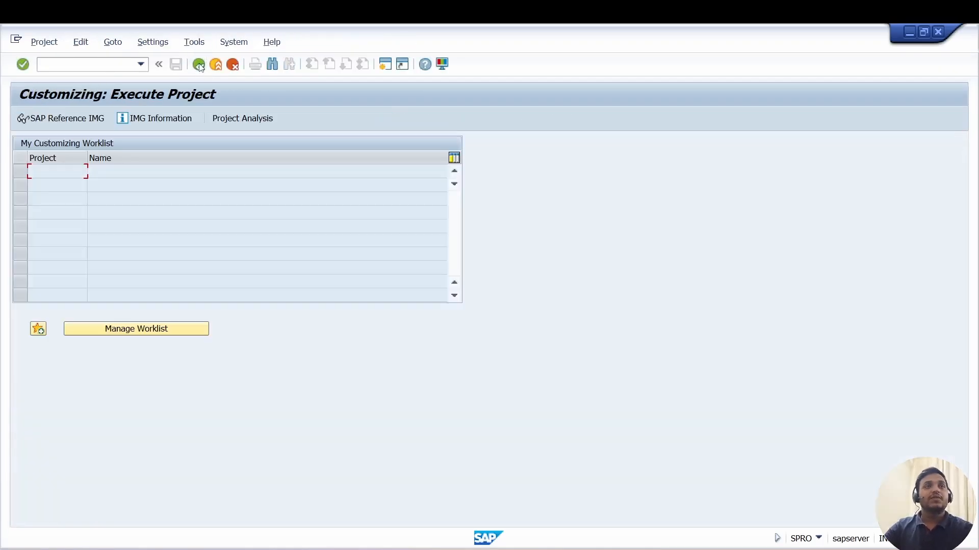
{"action": "left_click", "coordinate": [199, 65]}
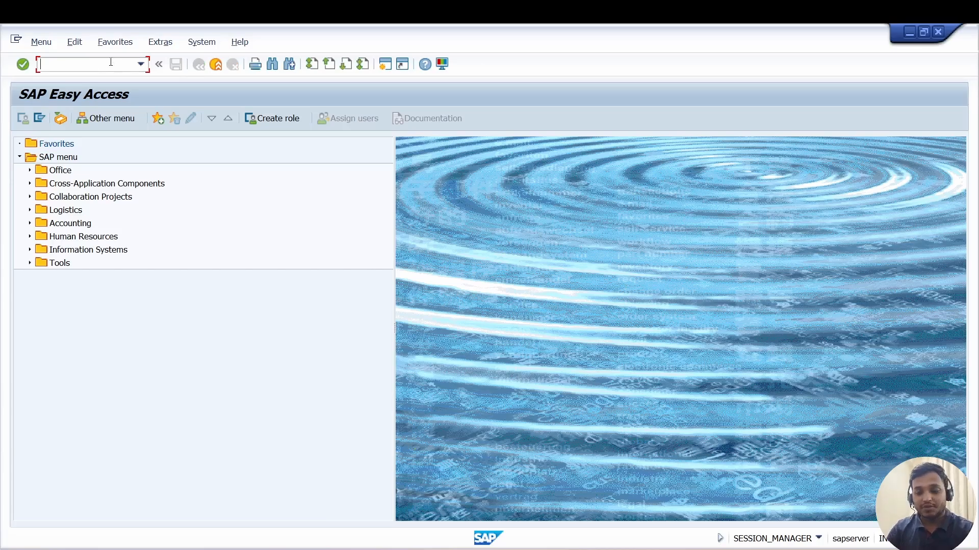
Start transaction XD01 and begin a customer in account group ZB01 for company code ZB00 and sales area ZB00, WH, 00
{"action": "type", "text": "xd01"}
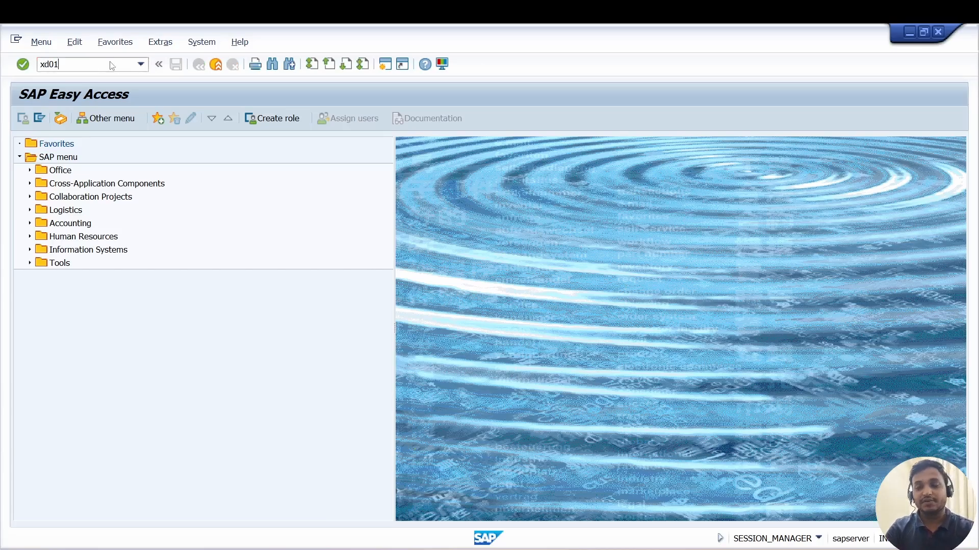
{"action": "key", "text": "Return"}
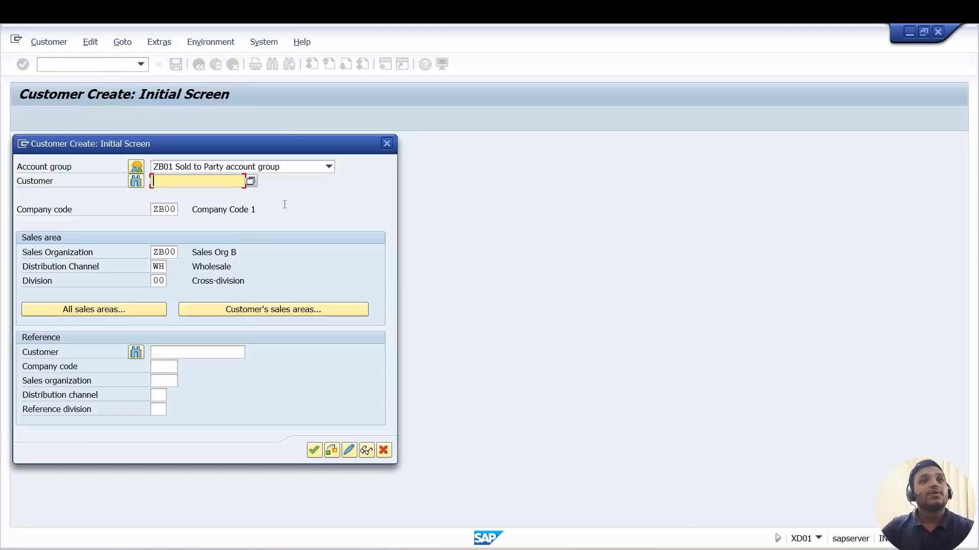
{"action": "left_click", "coordinate": [329, 167]}
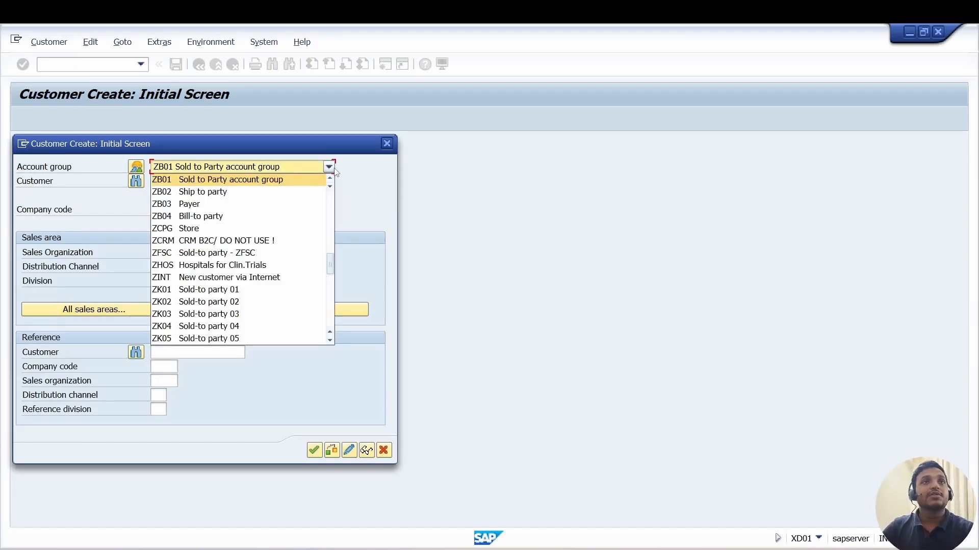
{"action": "scroll", "coordinate": [256, 275], "scroll_direction": "up", "scroll_amount": 2}
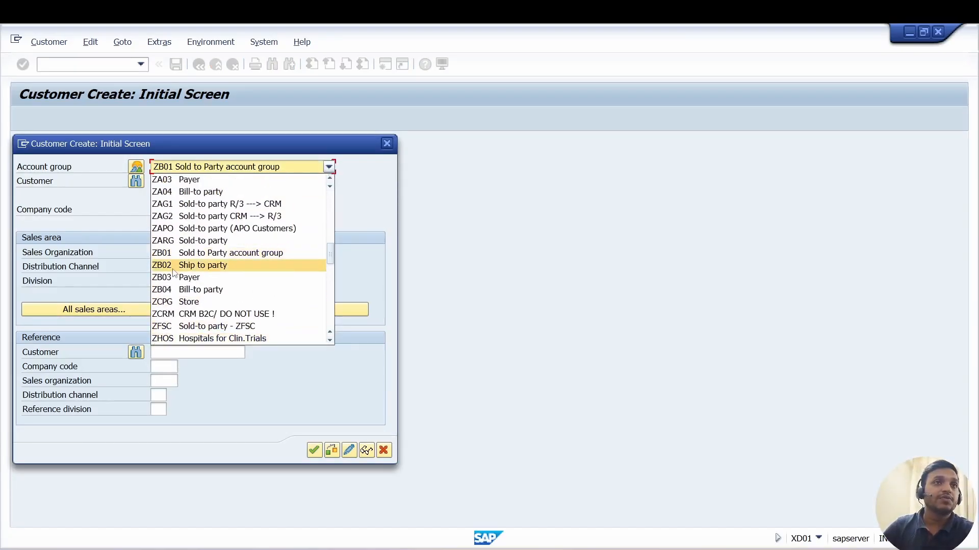
{"action": "left_click", "coordinate": [236, 253]}
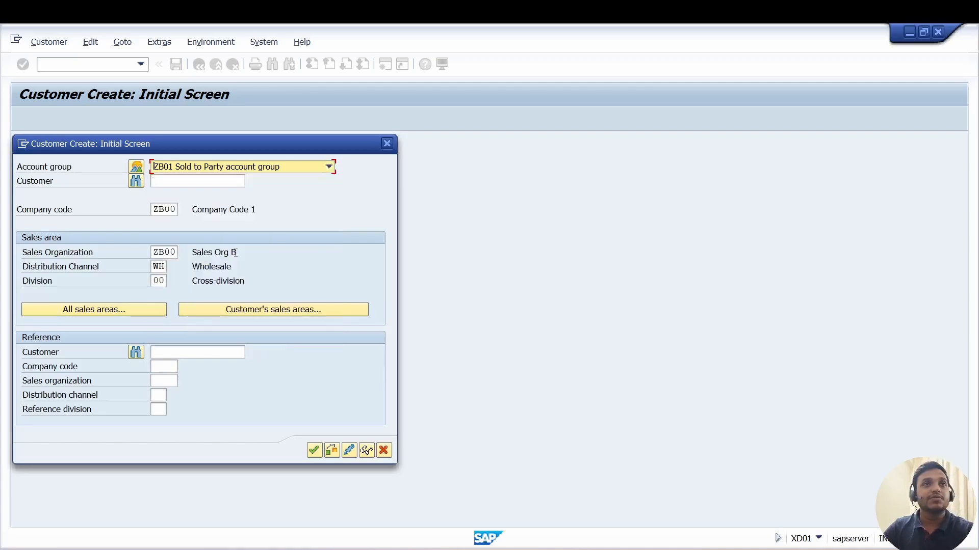
{"action": "left_click", "coordinate": [176, 210]}
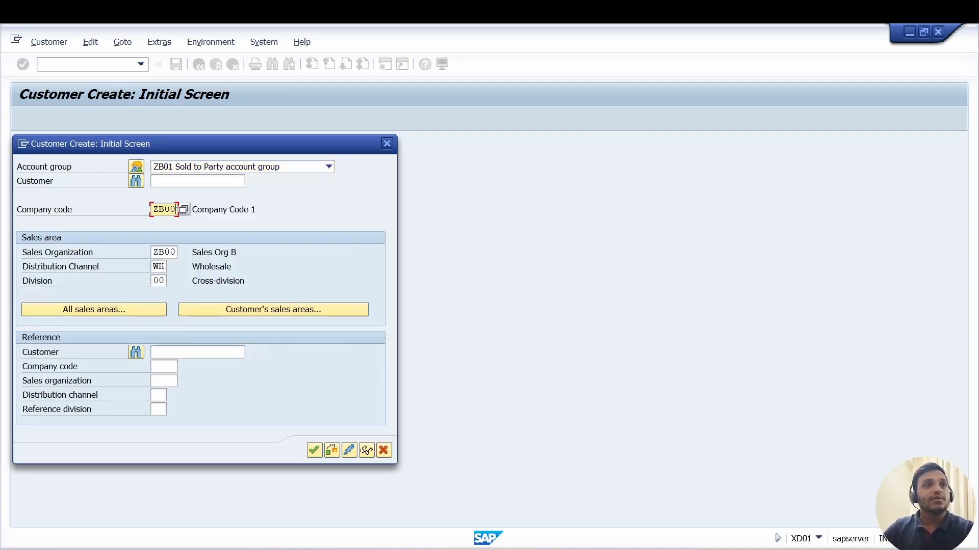
{"action": "left_click", "coordinate": [163, 267]}
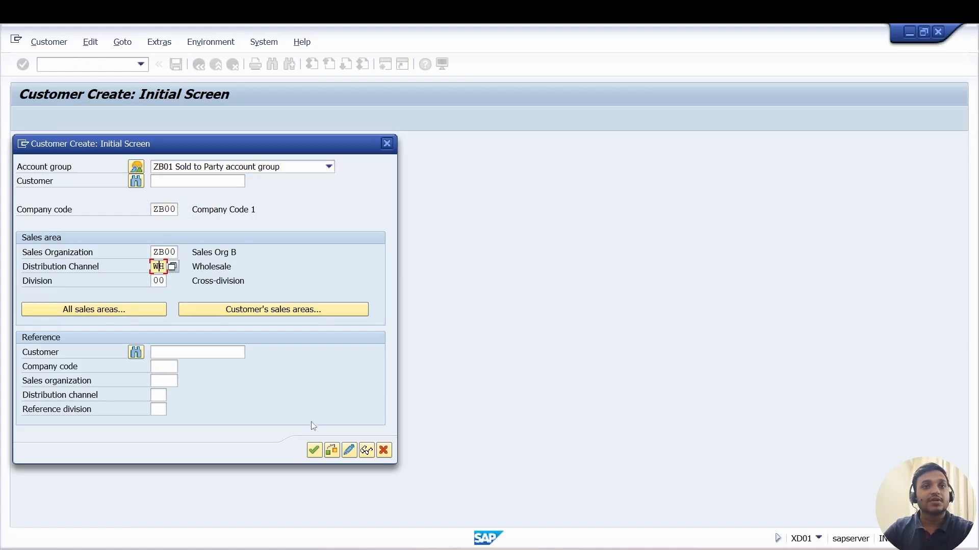
{"action": "left_click", "coordinate": [314, 450]}
Fill in the general address data with name Cust Test, the postal code and city, country IN and region 13
{"action": "left_click", "coordinate": [196, 243]}
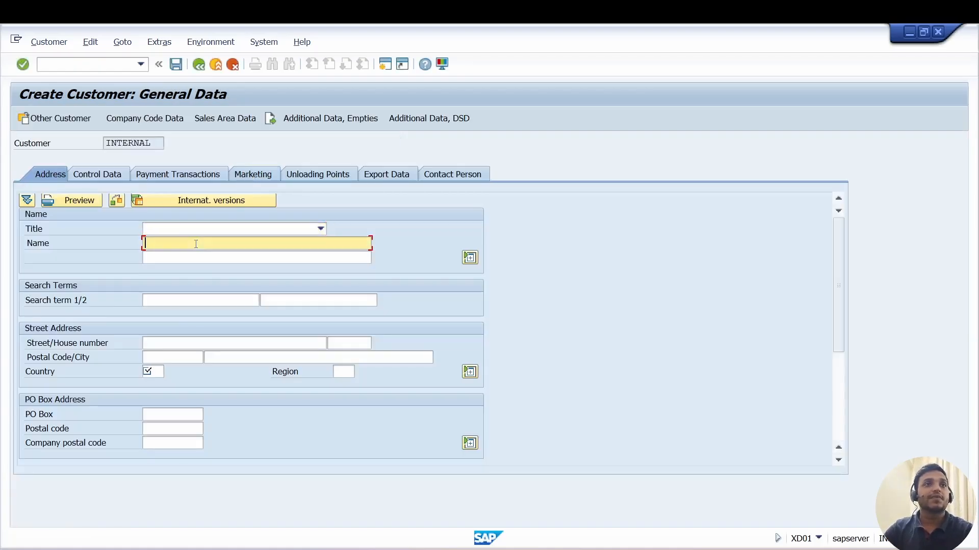
{"action": "left_click", "coordinate": [192, 256]}
{"action": "left_click", "coordinate": [157, 372]}
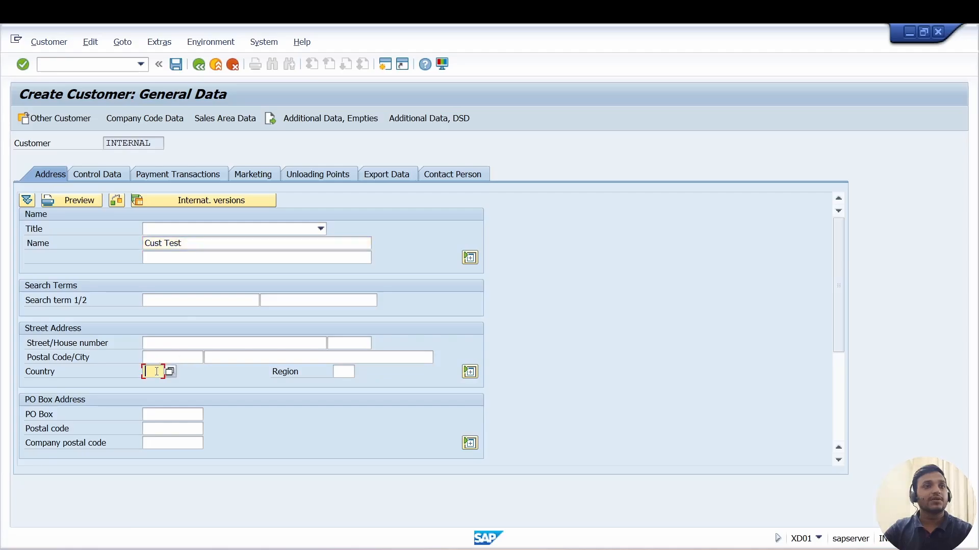
{"action": "left_click", "coordinate": [160, 353]}
{"action": "key", "text": "space"}
{"action": "left_click", "coordinate": [184, 372]}
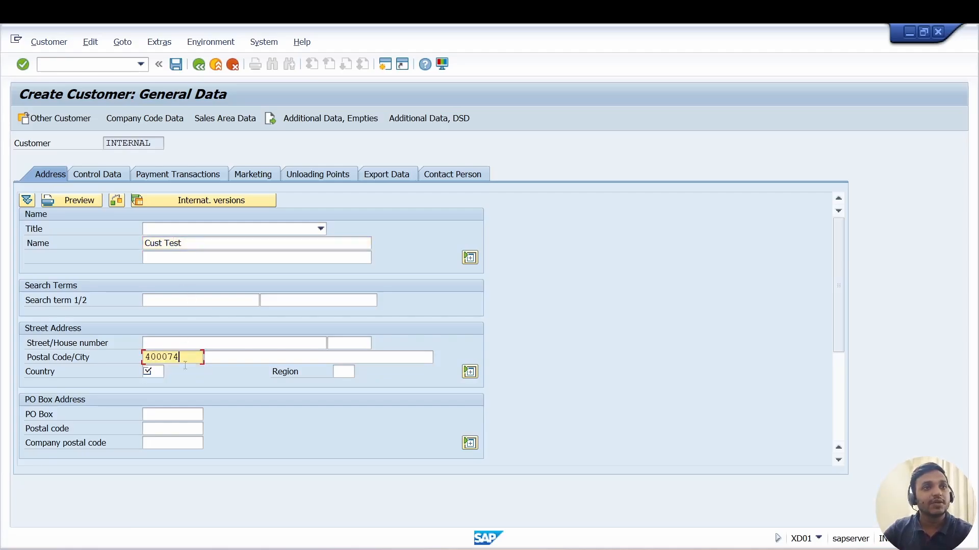
{"action": "left_click", "coordinate": [224, 359]}
{"action": "key", "text": "space"}
{"action": "left_click", "coordinate": [222, 372]}
{"action": "left_click", "coordinate": [152, 372]}
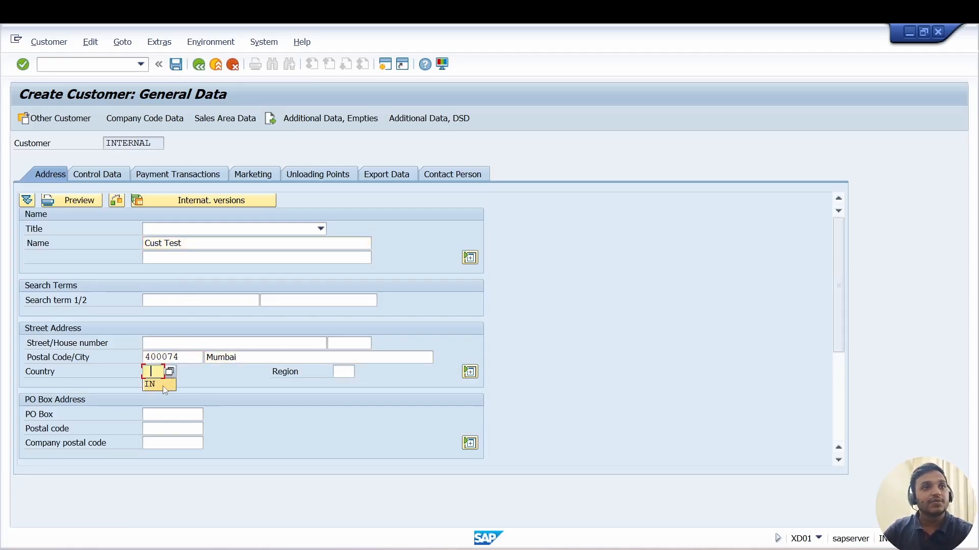
{"action": "left_click", "coordinate": [153, 385]}
{"action": "left_click", "coordinate": [344, 372]}
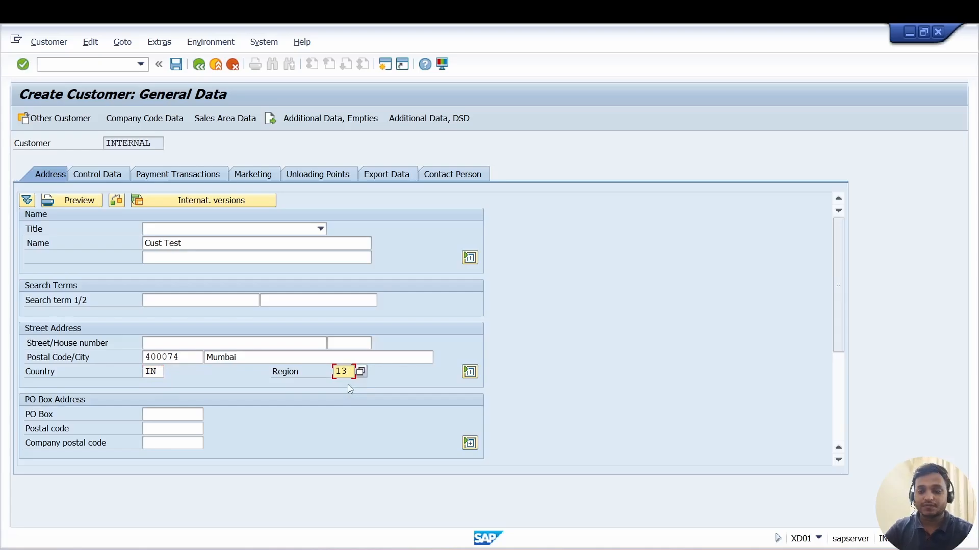
{"action": "key", "text": "Return"}
Open the customer's sales area data and set the tax classification for Germany's output tax MWST to 1 in the billing data
{"action": "left_click", "coordinate": [208, 120]}
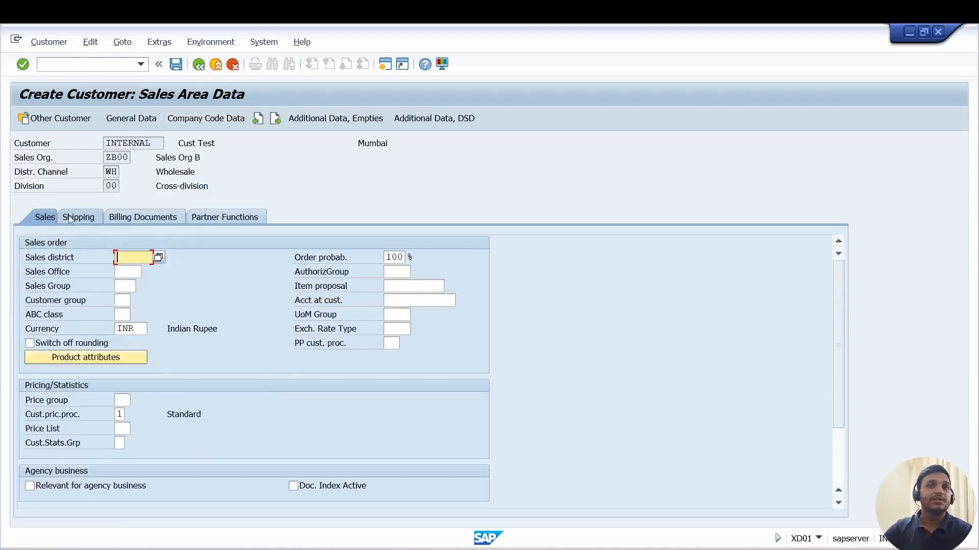
{"action": "left_click", "coordinate": [72, 218]}
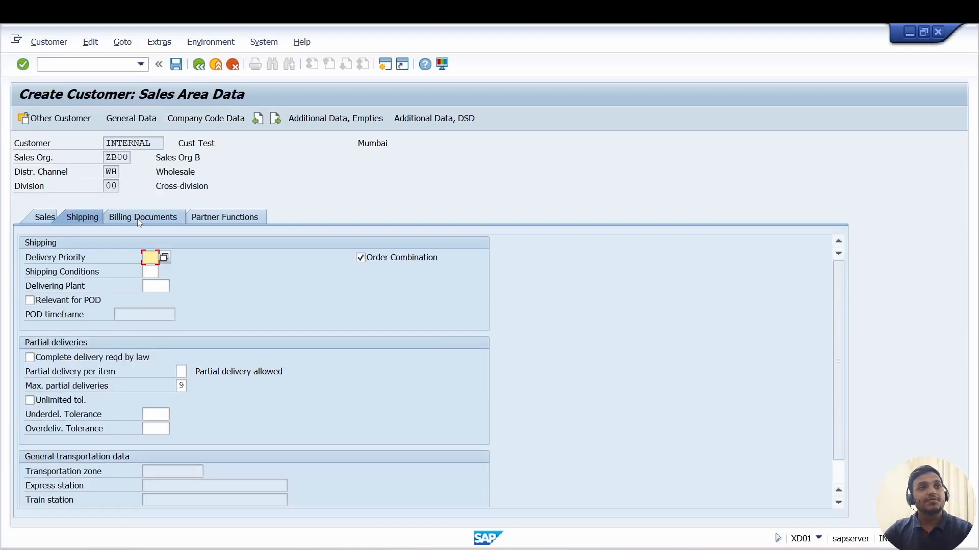
{"action": "left_click", "coordinate": [140, 220]}
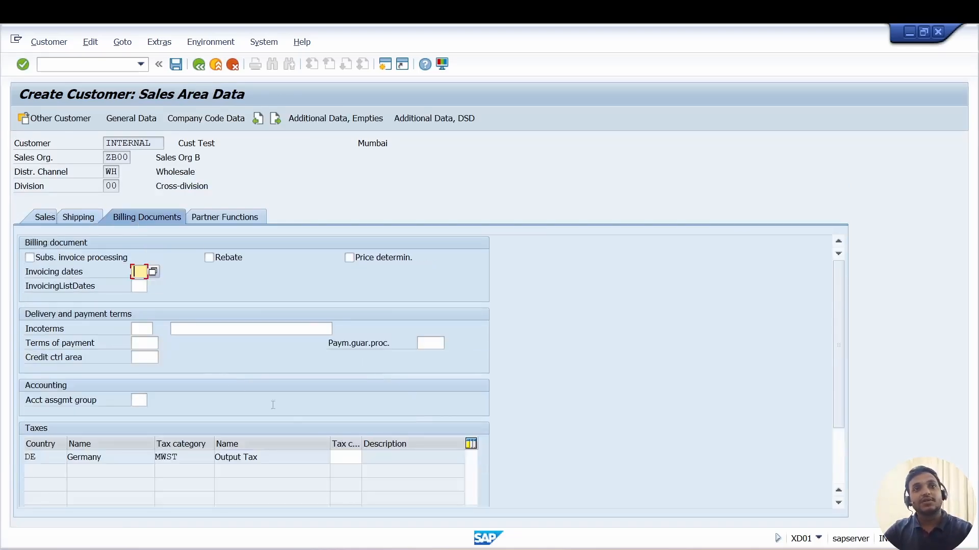
{"action": "left_click", "coordinate": [351, 461]}
{"action": "type", "text": "1"}
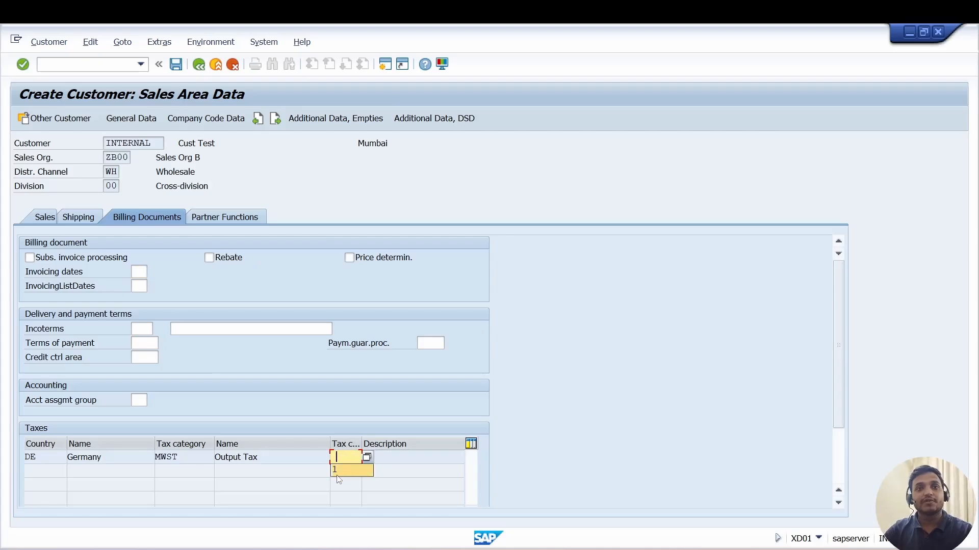
Compare the new customer's partner functions with those in procedure ZB01, displaying the Cust.Master procedures through VOPAN in a new session
{"action": "left_click", "coordinate": [244, 219]}
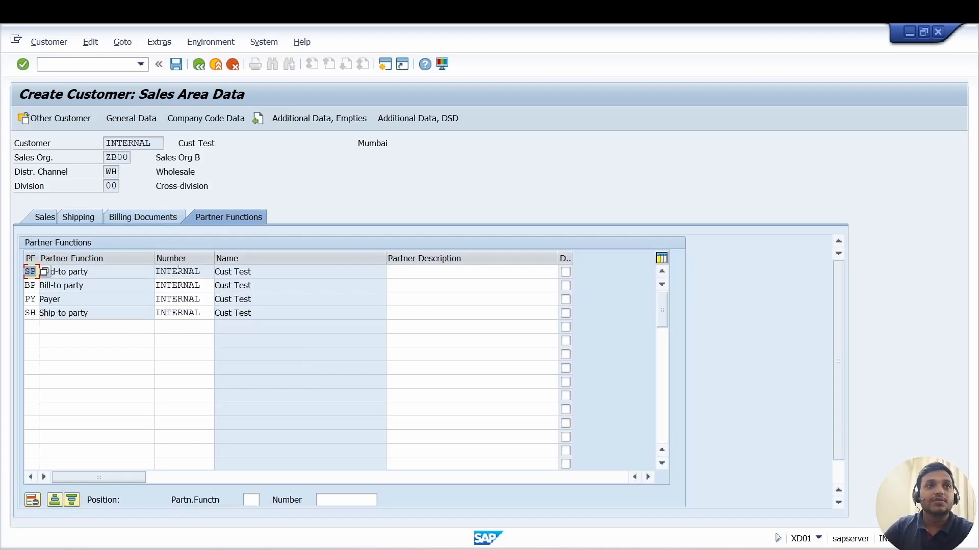
{"action": "left_click", "coordinate": [81, 65]}
{"action": "type", "text": "/"}
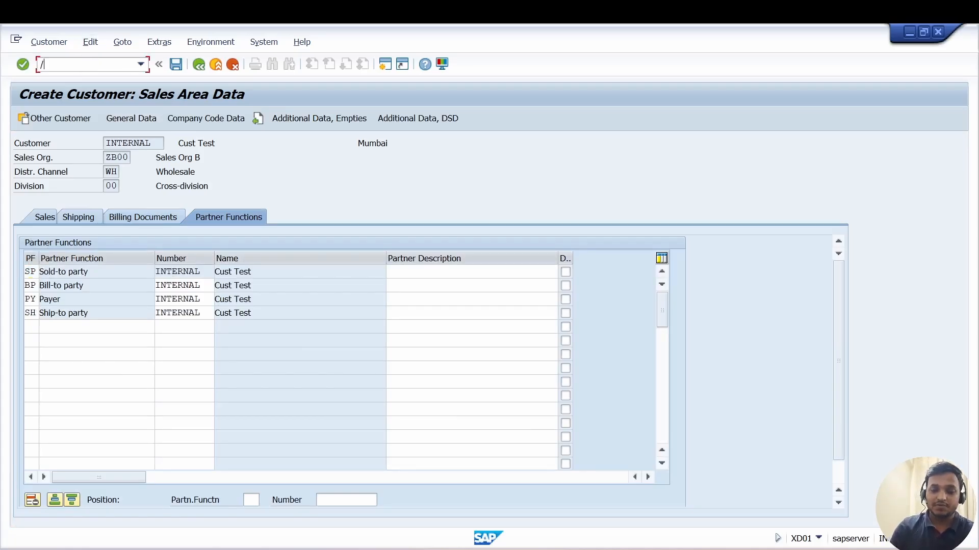
{"action": "type", "text": "ovopan"}
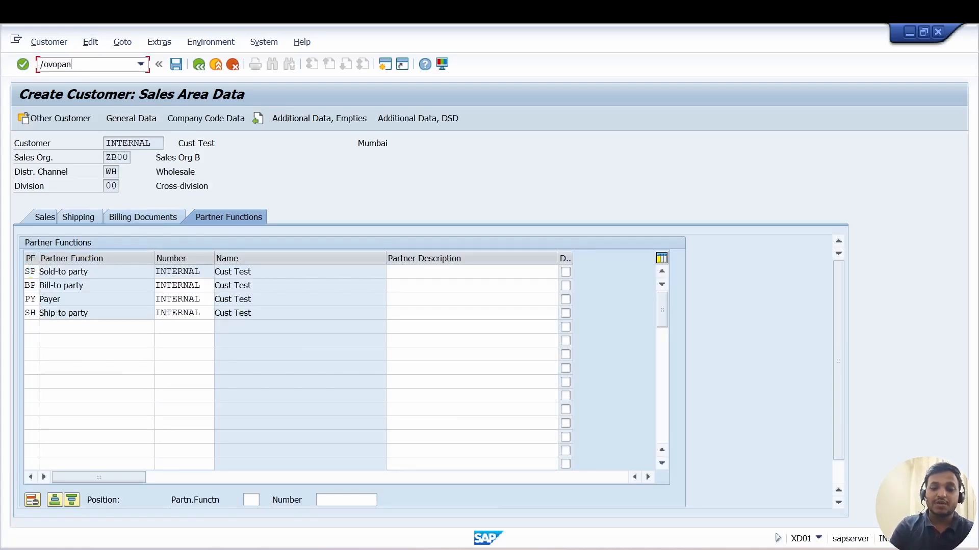
{"action": "key", "text": "Return"}
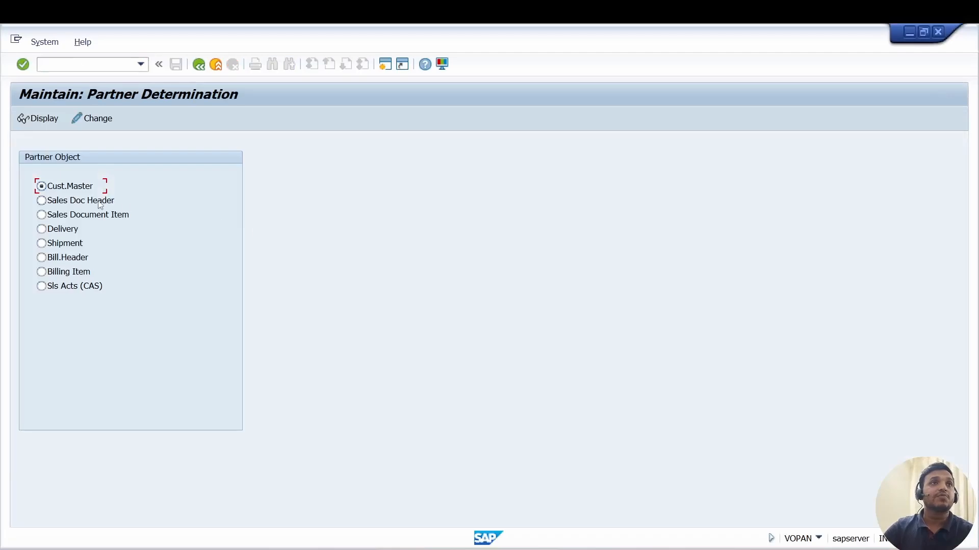
{"action": "left_click", "coordinate": [35, 121]}
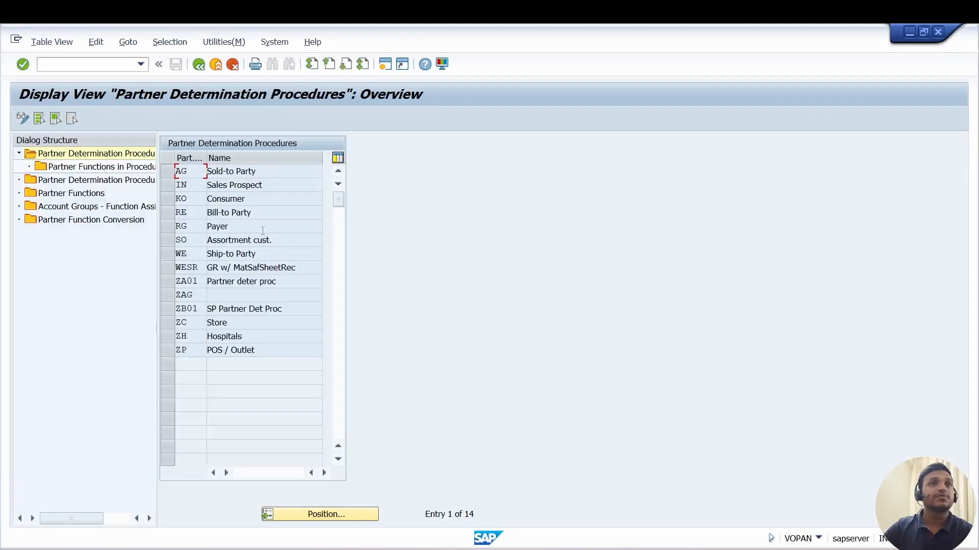
{"action": "left_click", "coordinate": [169, 309]}
{"action": "double_click", "coordinate": [100, 167]}
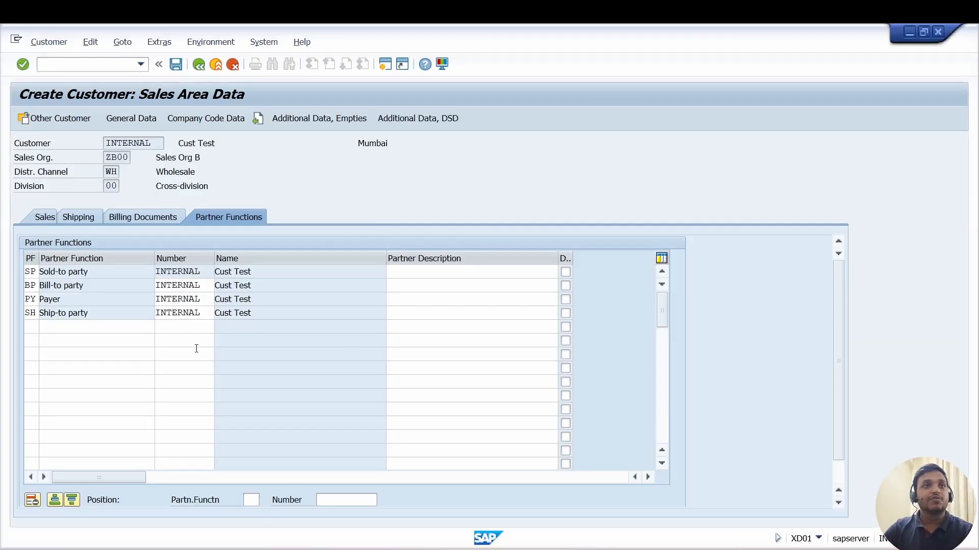
Review the numbers assigned to partner functions SP, BP, PY and SH, save the new customer and leave customer creation
{"action": "left_click", "coordinate": [32, 272]}
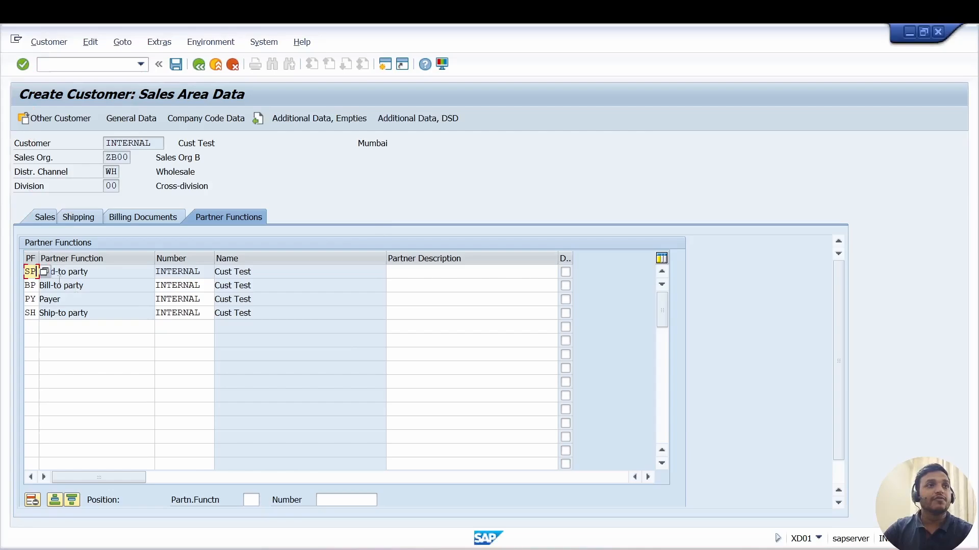
{"action": "left_click", "coordinate": [189, 272]}
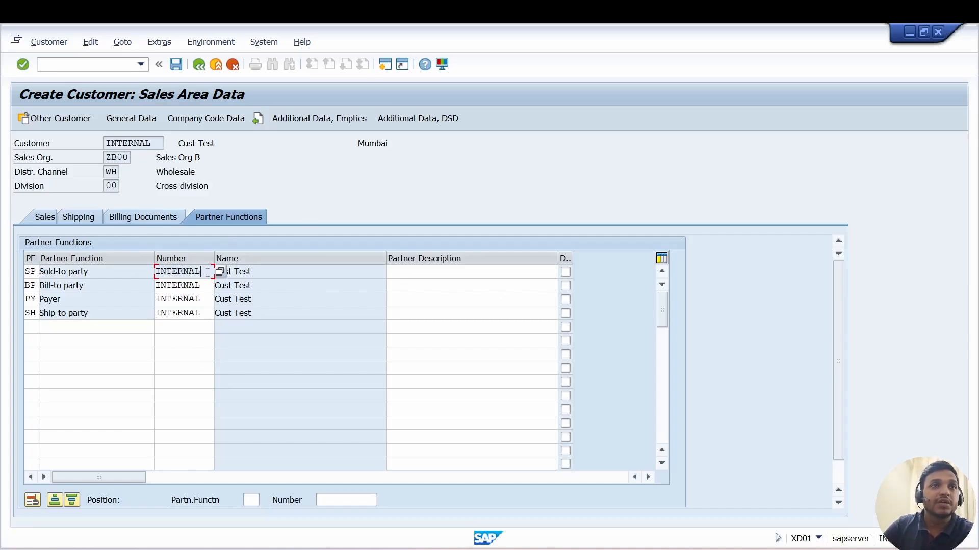
{"action": "left_click", "coordinate": [202, 286]}
{"action": "left_click", "coordinate": [204, 300]}
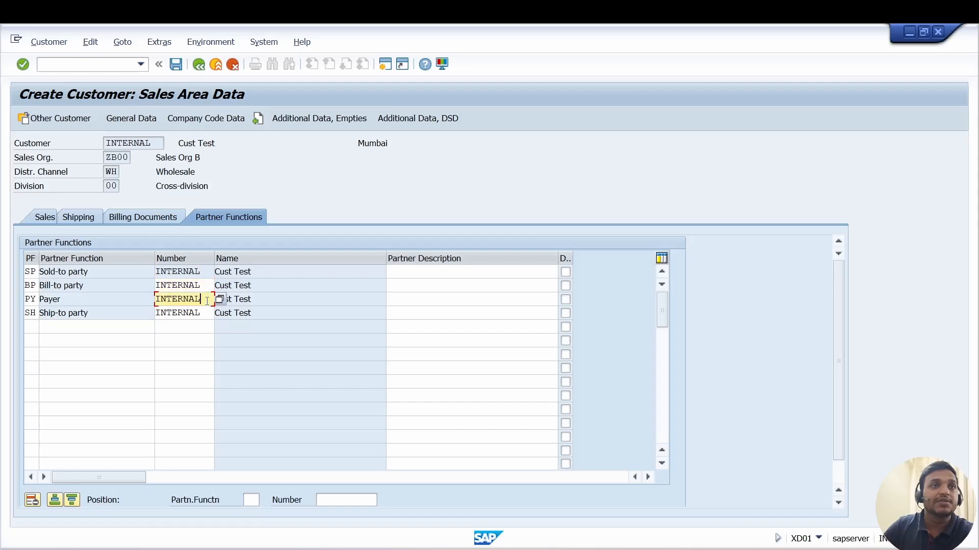
{"action": "left_click", "coordinate": [206, 309]}
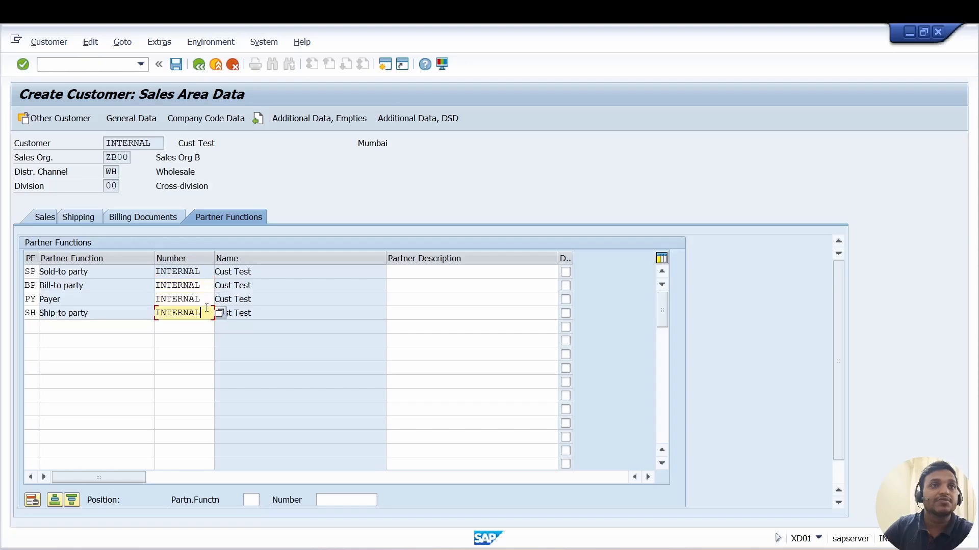
{"action": "left_click", "coordinate": [178, 65]}
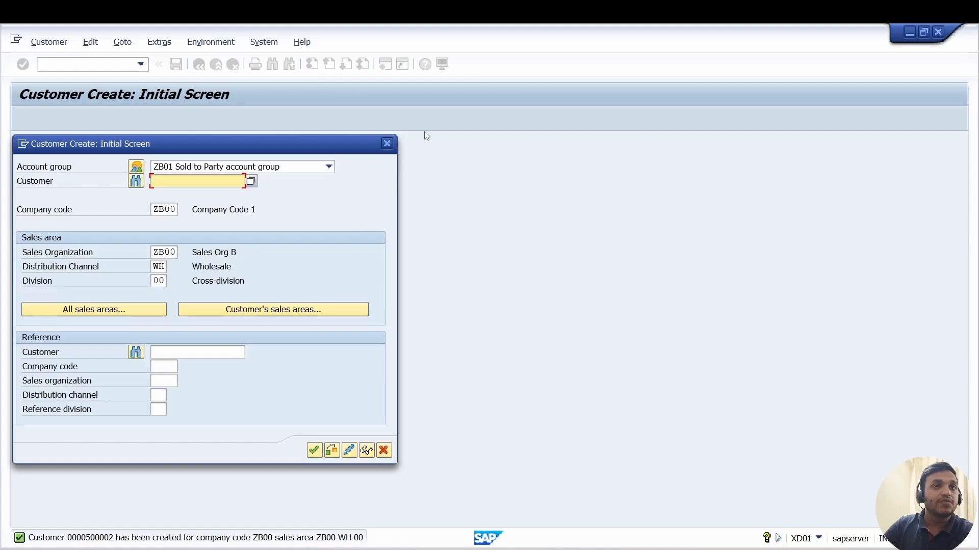
{"action": "left_click", "coordinate": [387, 143]}
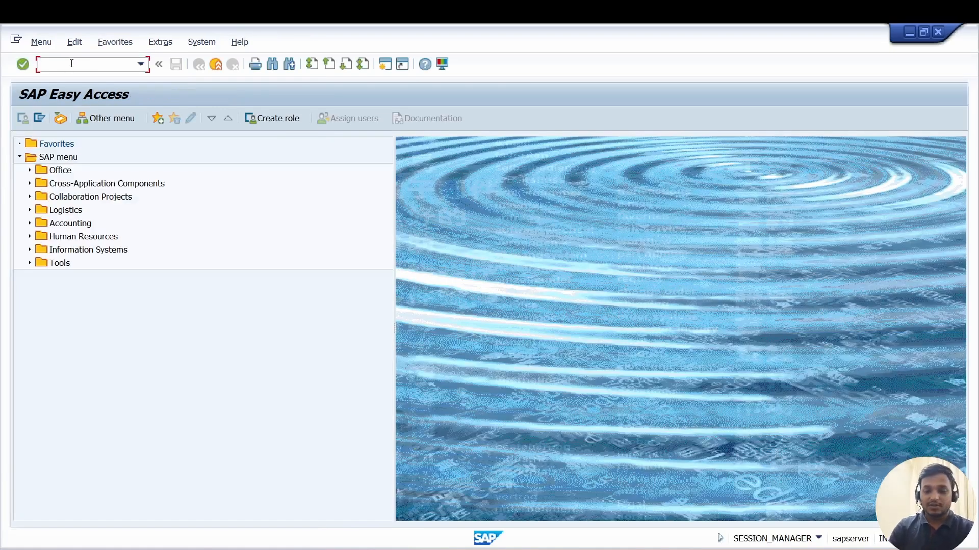
Run transaction XD03 for the newly created customer and display its partner functions in the sales area data
{"action": "type", "text": "/nxd03"}
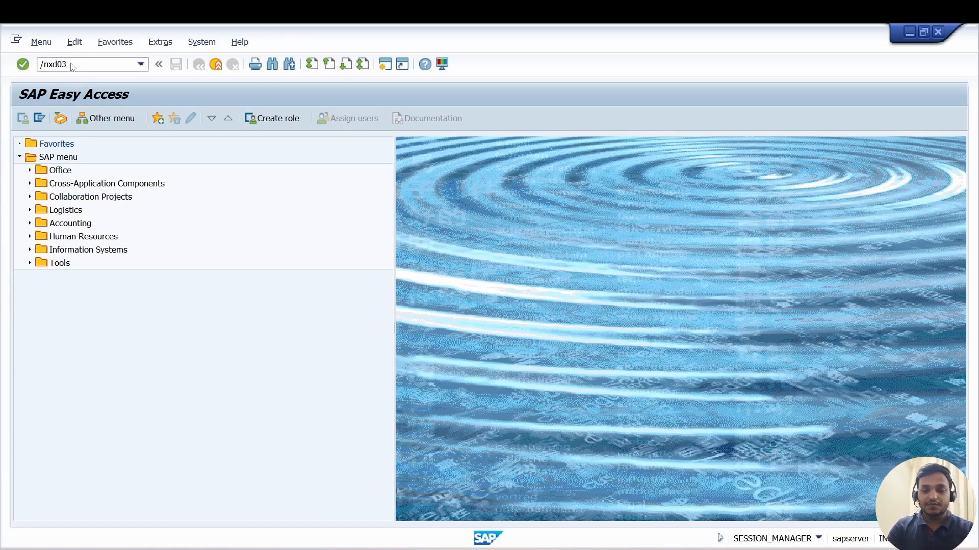
{"action": "key", "text": "Return"}
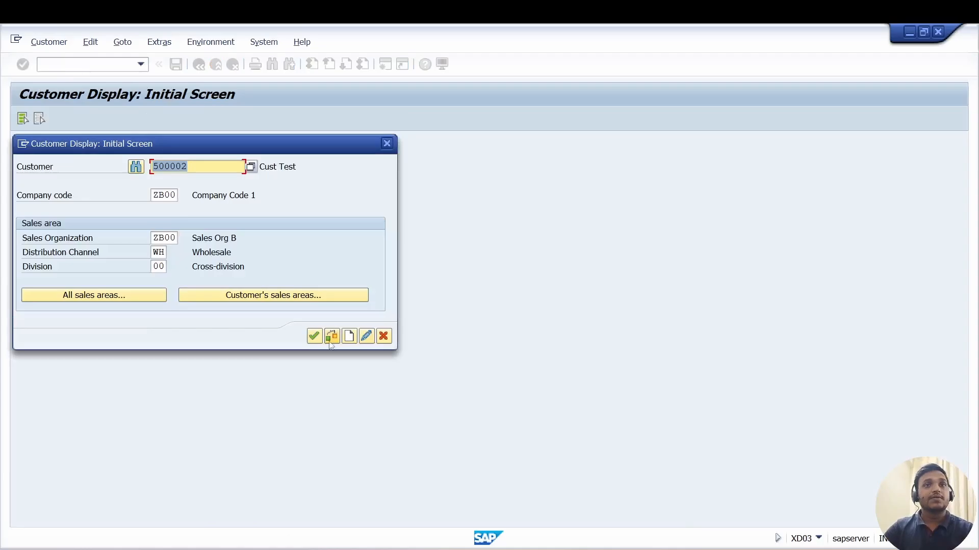
{"action": "left_click", "coordinate": [314, 336]}
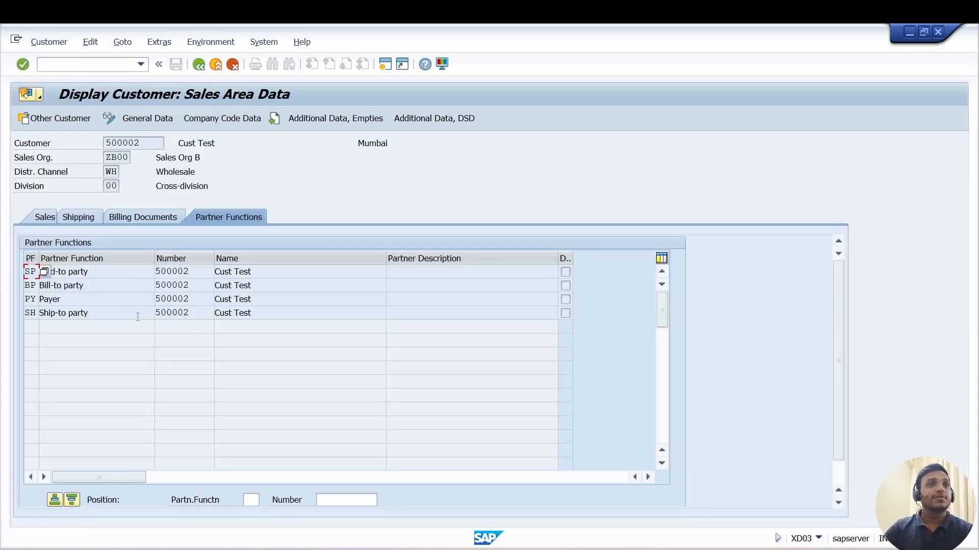
Switch the customer's sales area data to change mode and compare the sold-to party number field with the SP settings in procedure ZB01
{"action": "left_click", "coordinate": [109, 117]}
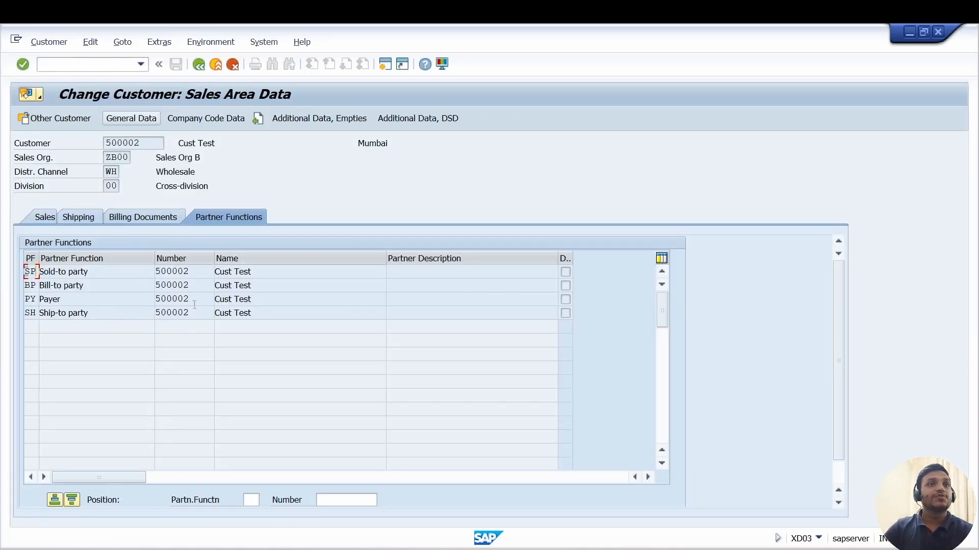
{"action": "left_click", "coordinate": [203, 274]}
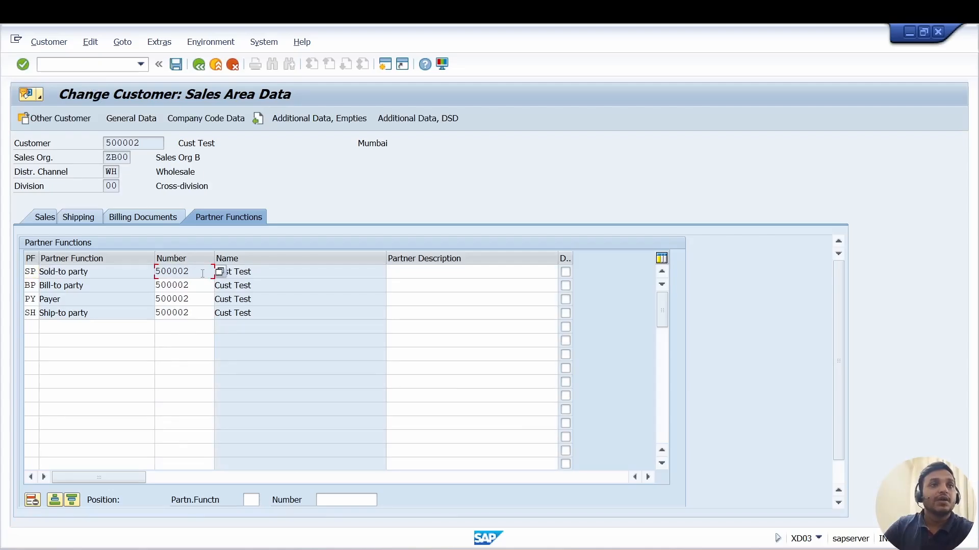
{"action": "left_click_drag", "start_coordinate": [203, 273], "coordinate": [121, 277]}
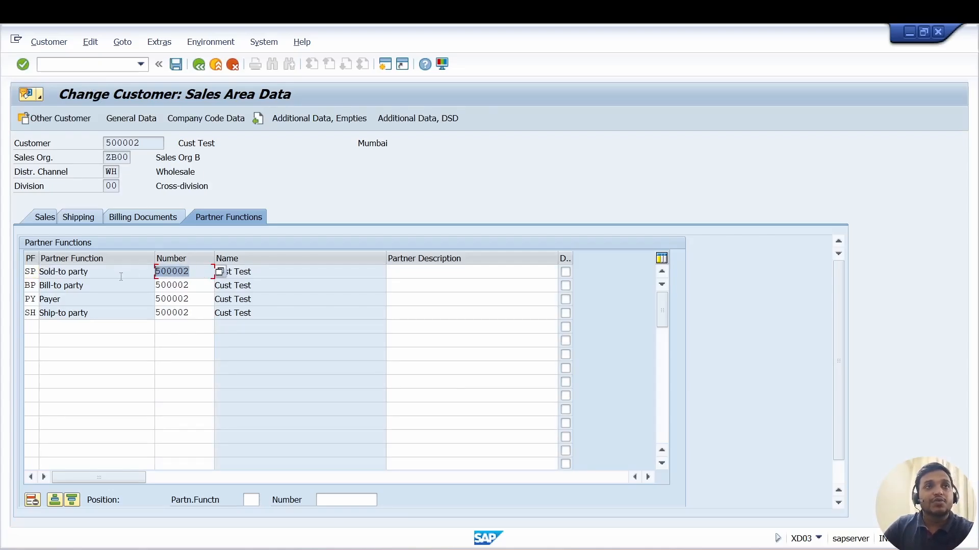
{"action": "key", "text": "alt+Tab"}
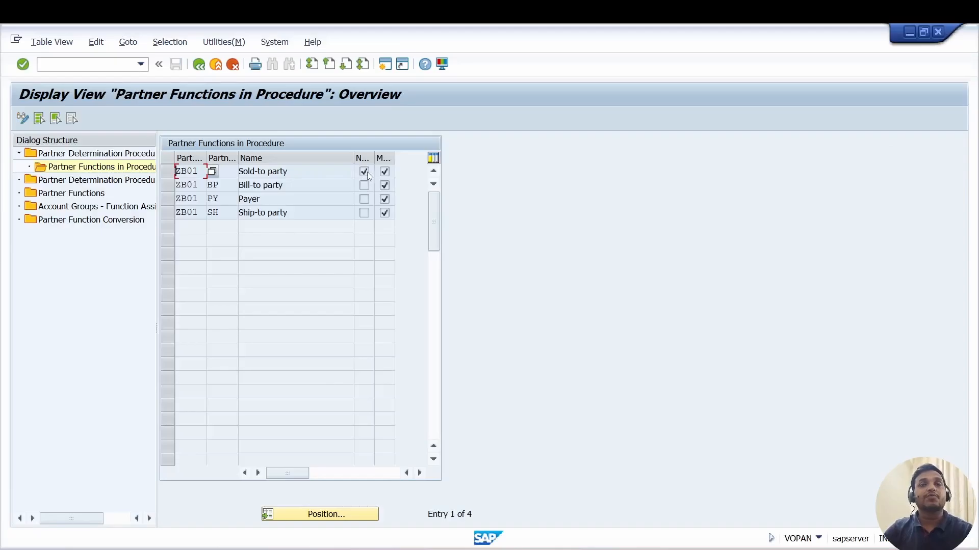
Return to the customer and check whether the bill-to party, payer and ship-to party number fields can be edited
{"action": "key", "text": "alt+Tab"}
{"action": "left_click", "coordinate": [199, 285]}
{"action": "left_click_drag", "start_coordinate": [198, 283], "coordinate": [119, 284]}
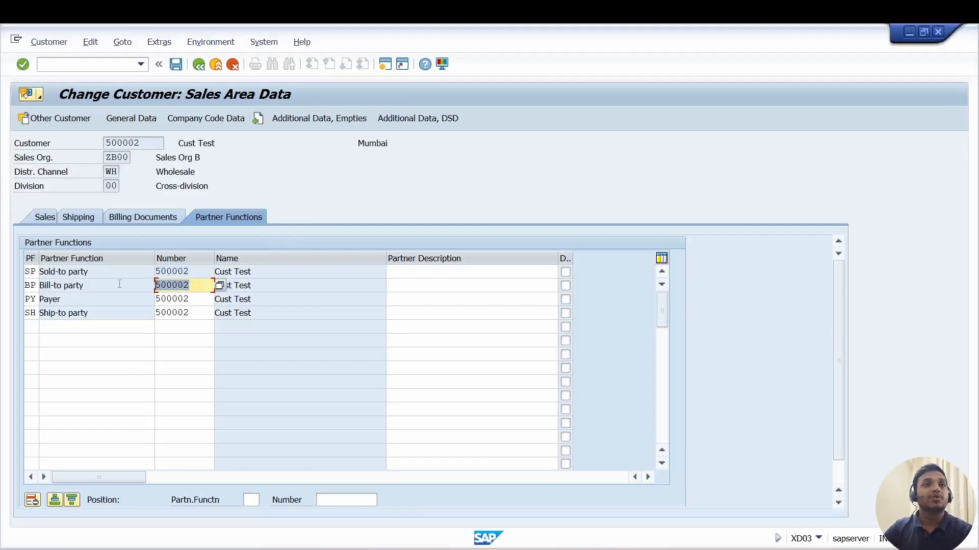
{"action": "left_click_drag", "start_coordinate": [195, 299], "coordinate": [137, 313]}
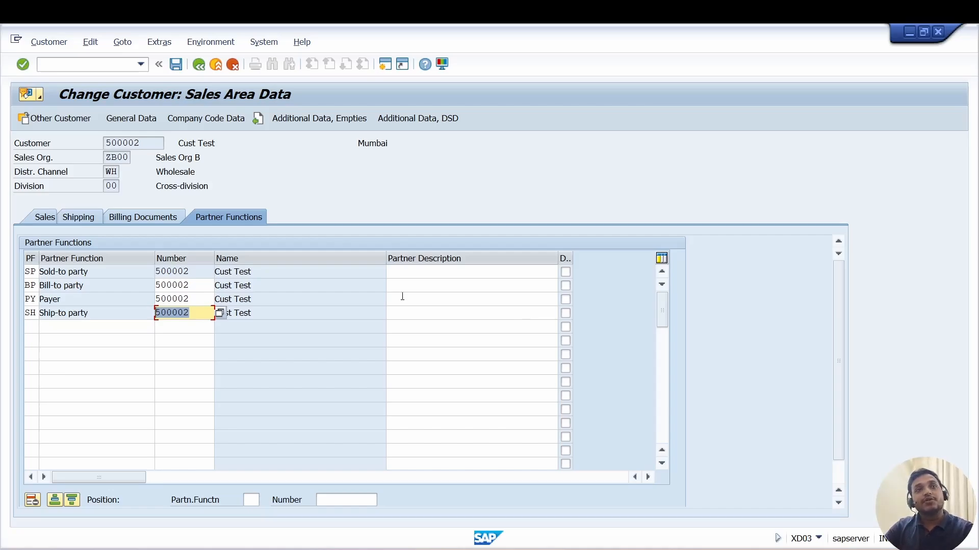
Switch to the SAP SD document in Word and review the partner determination steps on functions in procedure, procedure assignment and account group function assignment
{"action": "key", "text": "alt+Tab"}
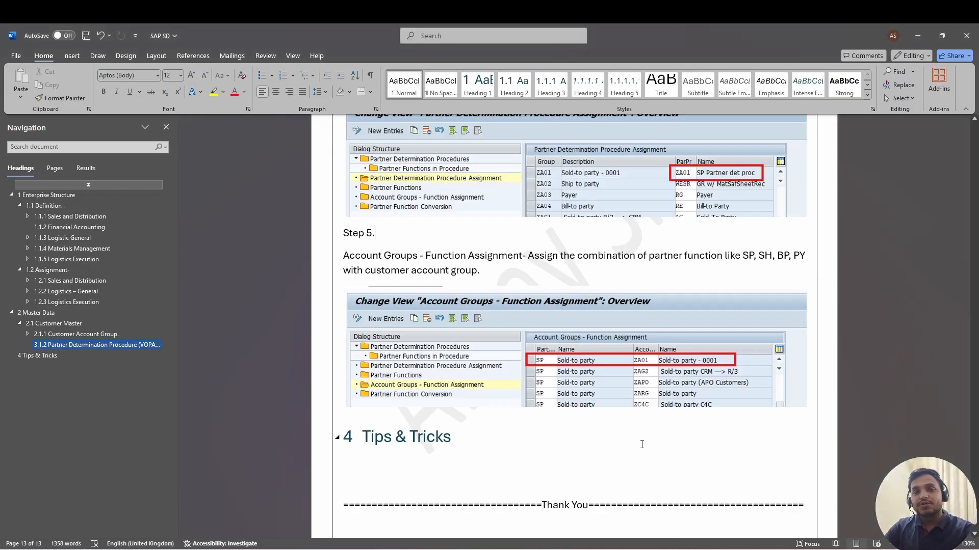
{"action": "scroll", "coordinate": [640, 444], "scroll_direction": "down", "scroll_amount": 2}
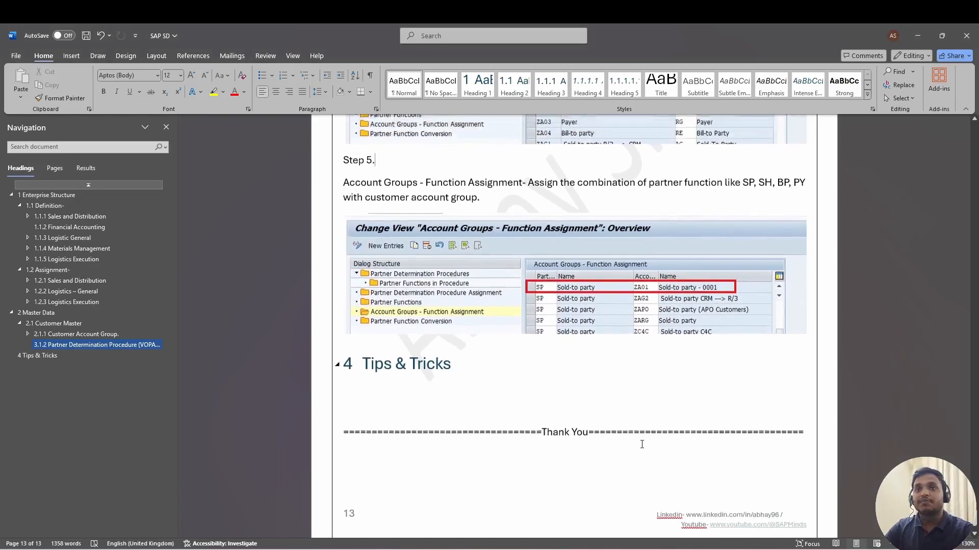
{"action": "scroll", "coordinate": [597, 403], "scroll_direction": "up", "scroll_amount": 3}
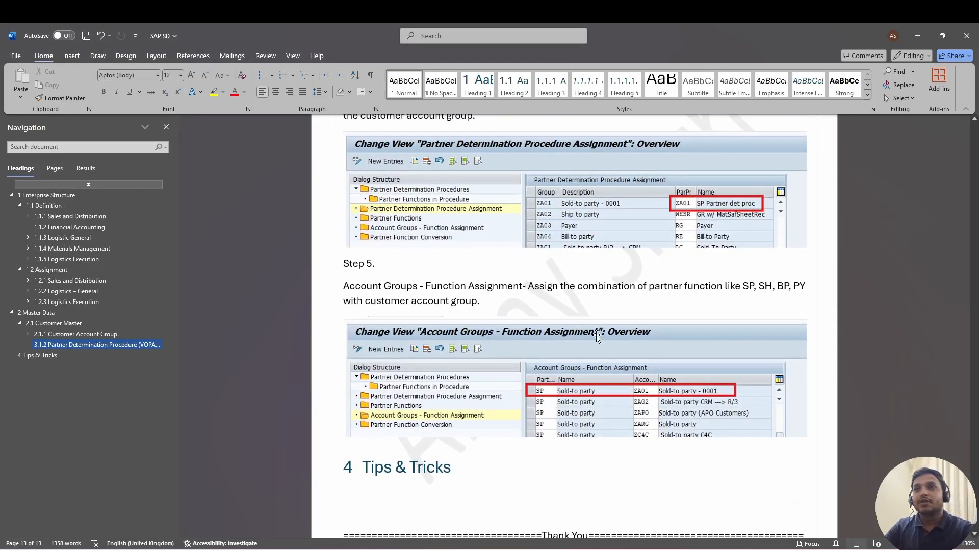
{"action": "scroll", "coordinate": [597, 335], "scroll_direction": "down", "scroll_amount": 3}
{"action": "scroll", "coordinate": [597, 335], "scroll_direction": "up", "scroll_amount": 1}
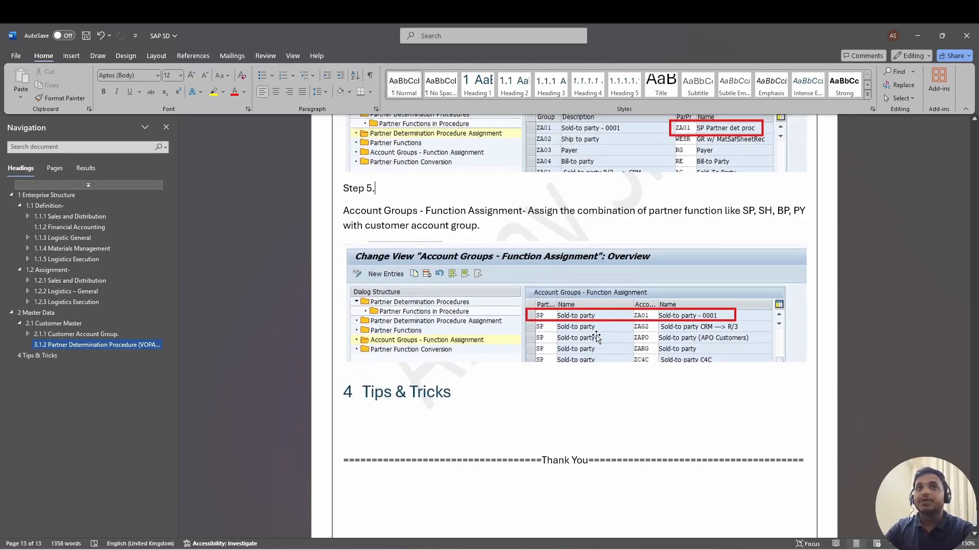
{"action": "scroll", "coordinate": [596, 337], "scroll_direction": "up", "scroll_amount": 7}
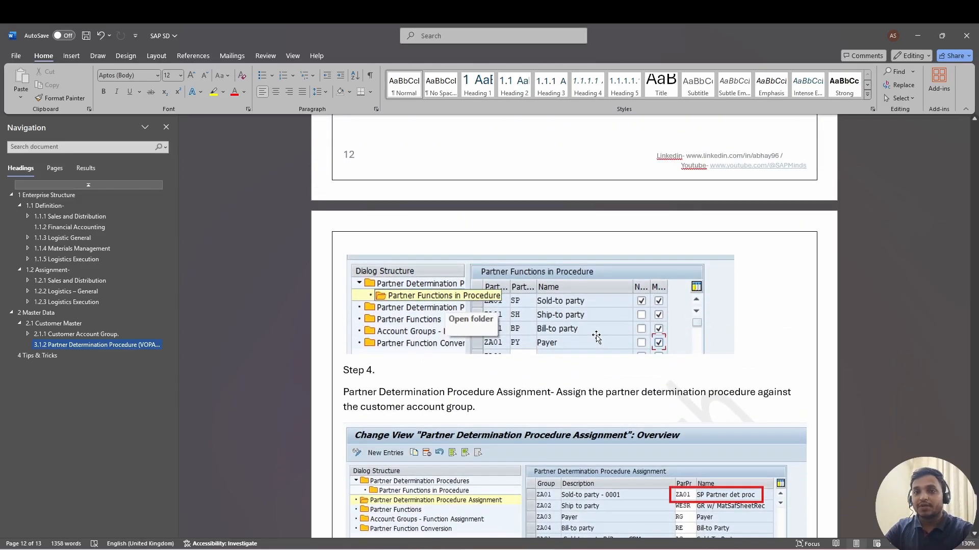
{"action": "scroll", "coordinate": [596, 388], "scroll_direction": "down", "scroll_amount": 5}
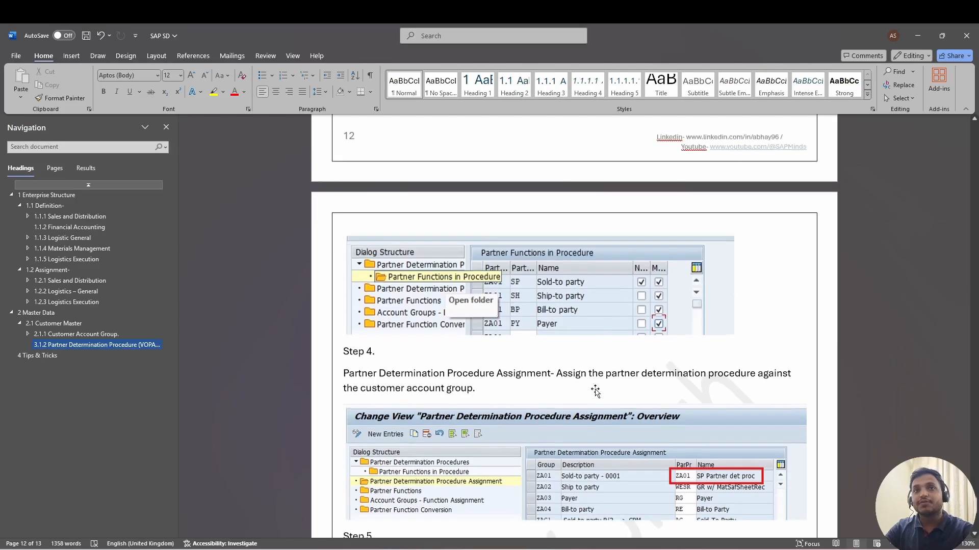
{"action": "scroll", "coordinate": [595, 391], "scroll_direction": "down", "scroll_amount": 2}
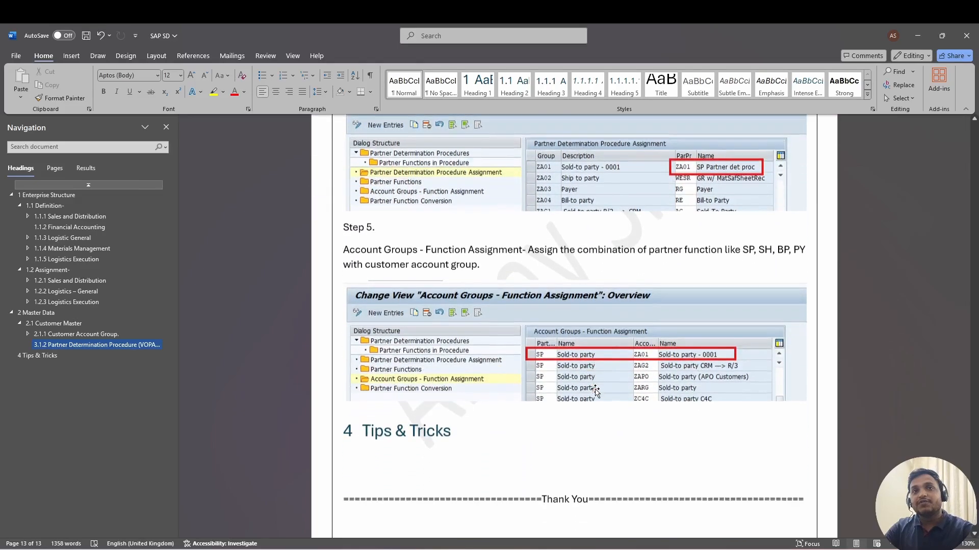
{"action": "scroll", "coordinate": [596, 391], "scroll_direction": "up", "scroll_amount": 1}
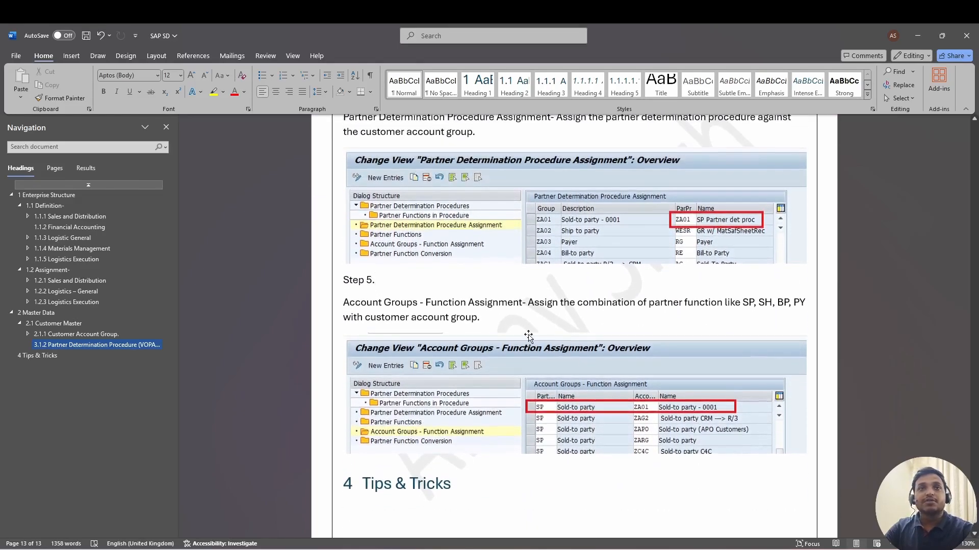
{"action": "scroll", "coordinate": [621, 374], "scroll_direction": "up", "scroll_amount": 4}
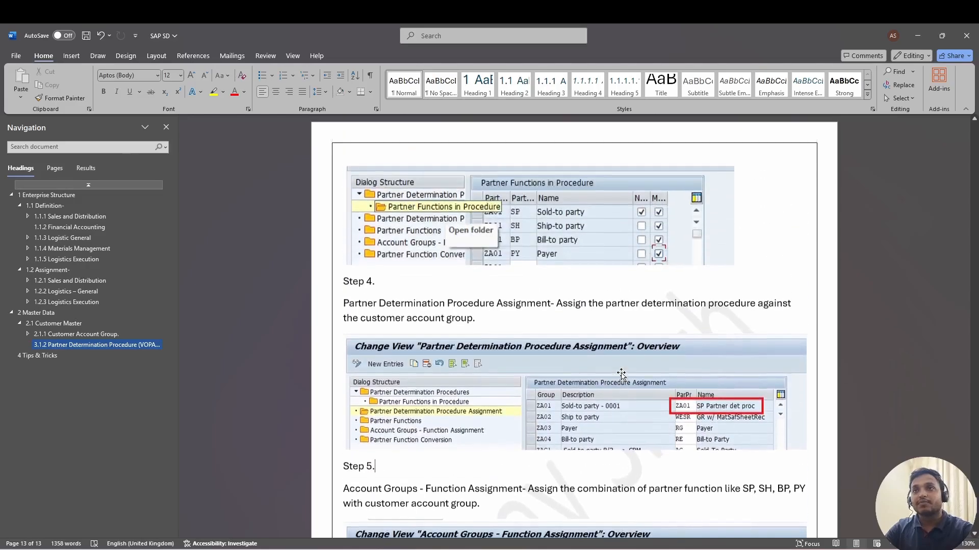